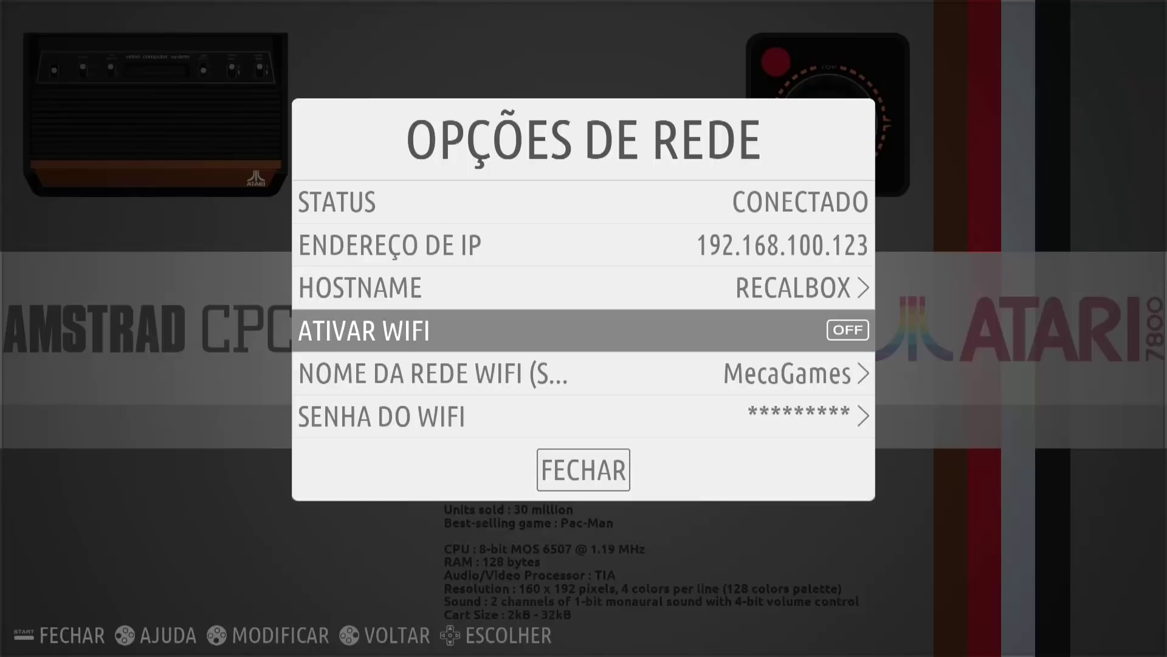
Select FECHAR in OPÇÕES DE REDE to leave the network options for the Recalbox main menu.
key(Down)
key(Down)
key(Down)
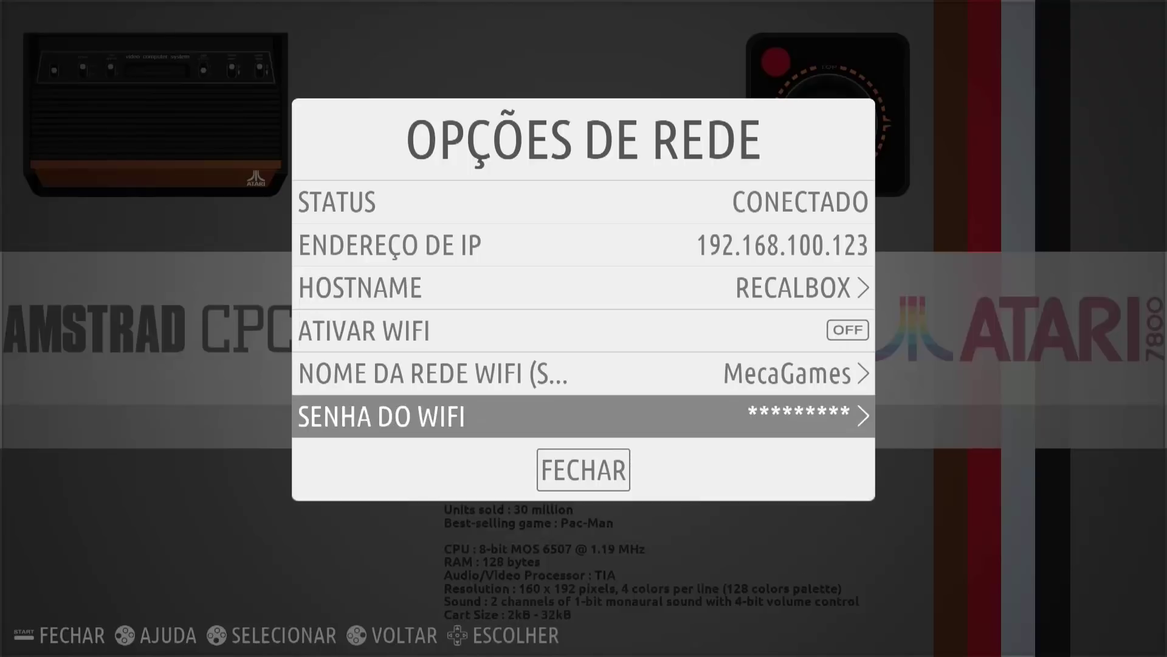
key(Return)
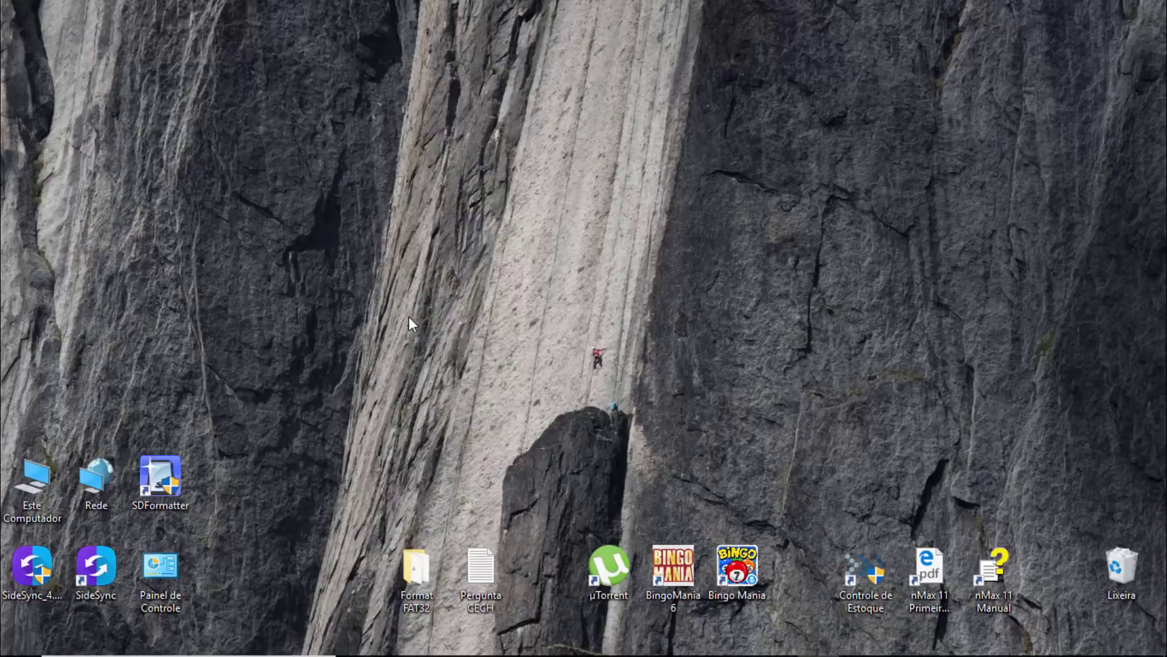
Confirm the PC is on the MecaGames Wi-Fi, then open File Explorer on Acesso rápido.
mouse_move(1027, 650)
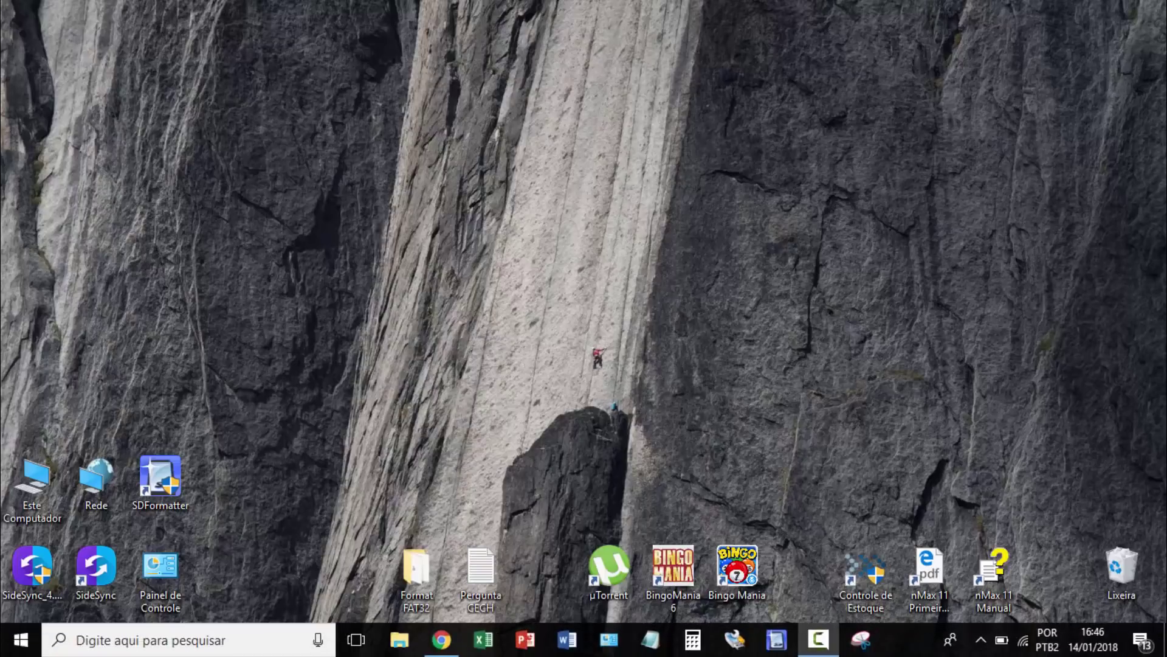
click(1025, 643)
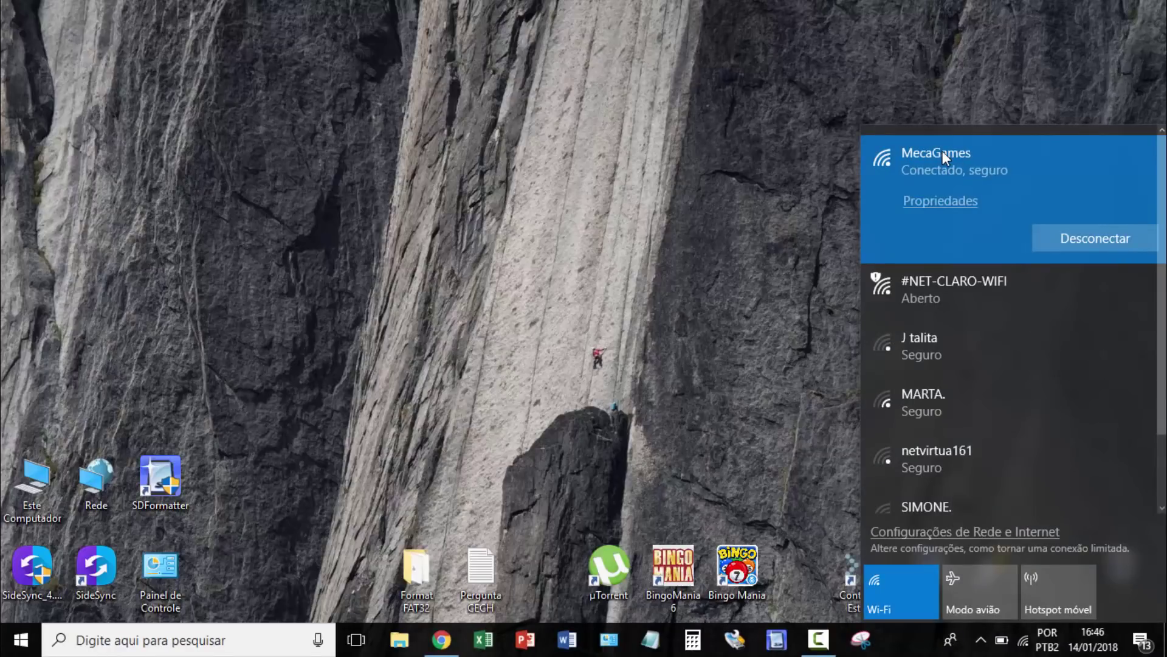
click(677, 199)
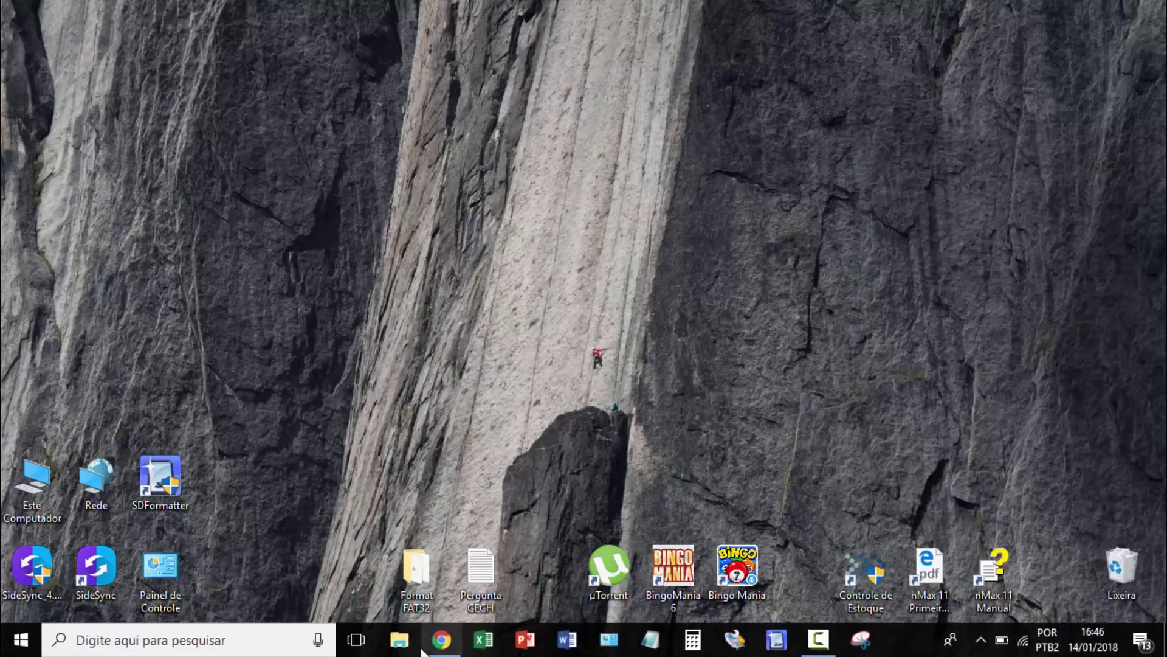
click(399, 640)
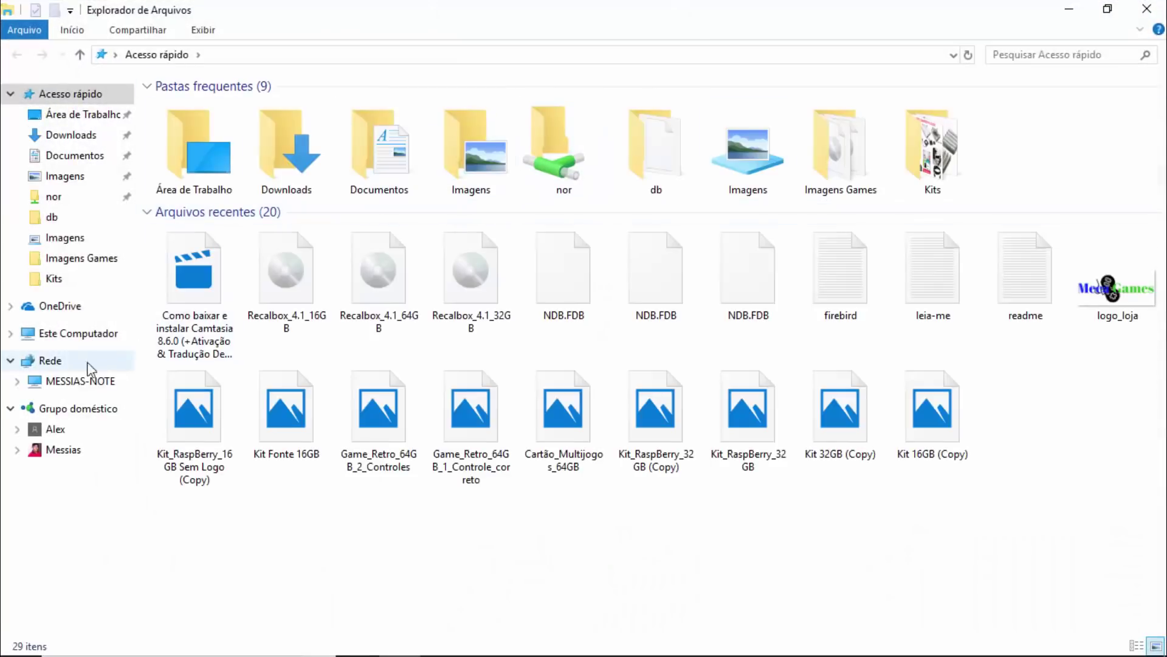
Collapse Rede, open the network folder, and open the networked laptop's shared folders.
click(10, 361)
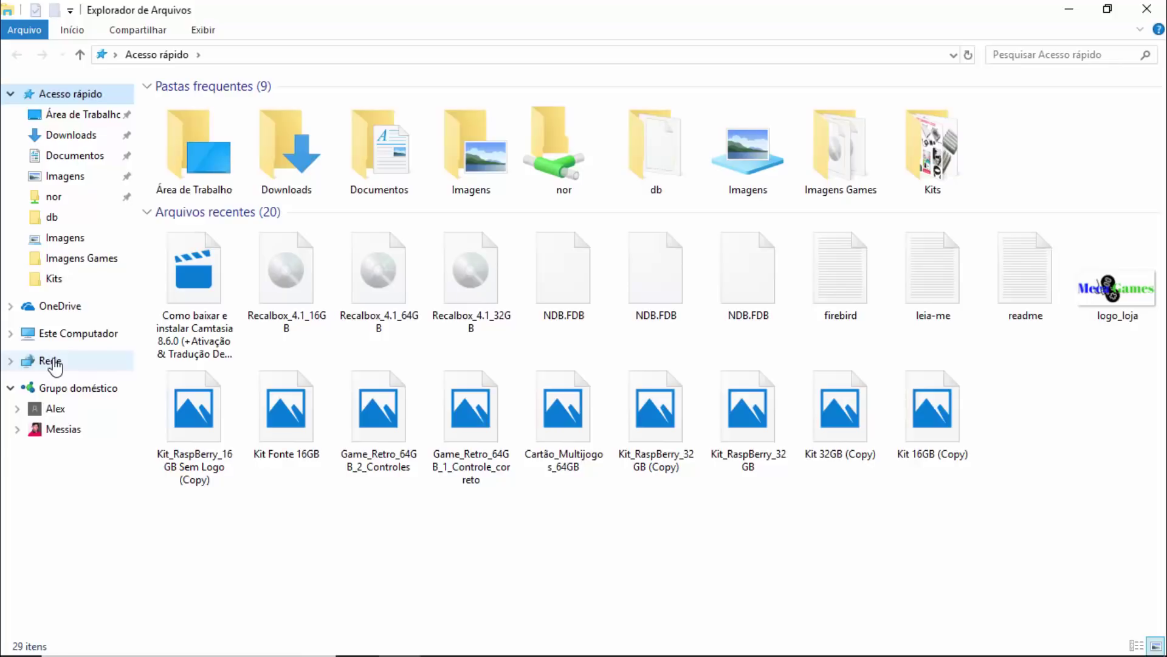
click(52, 361)
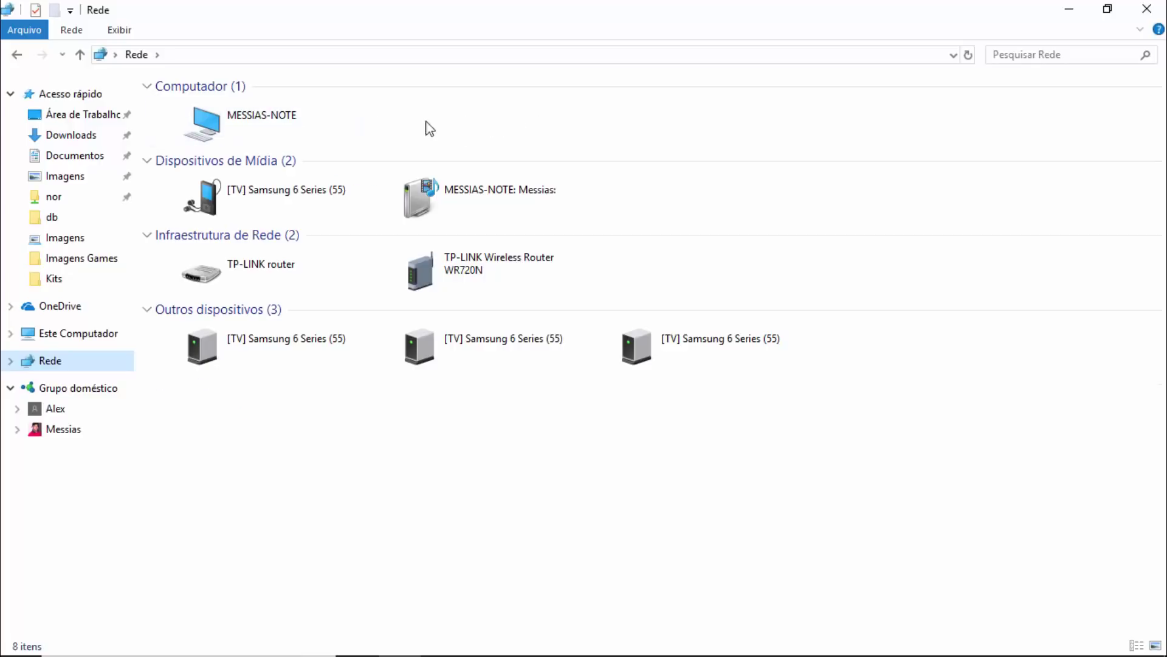
double_click(250, 123)
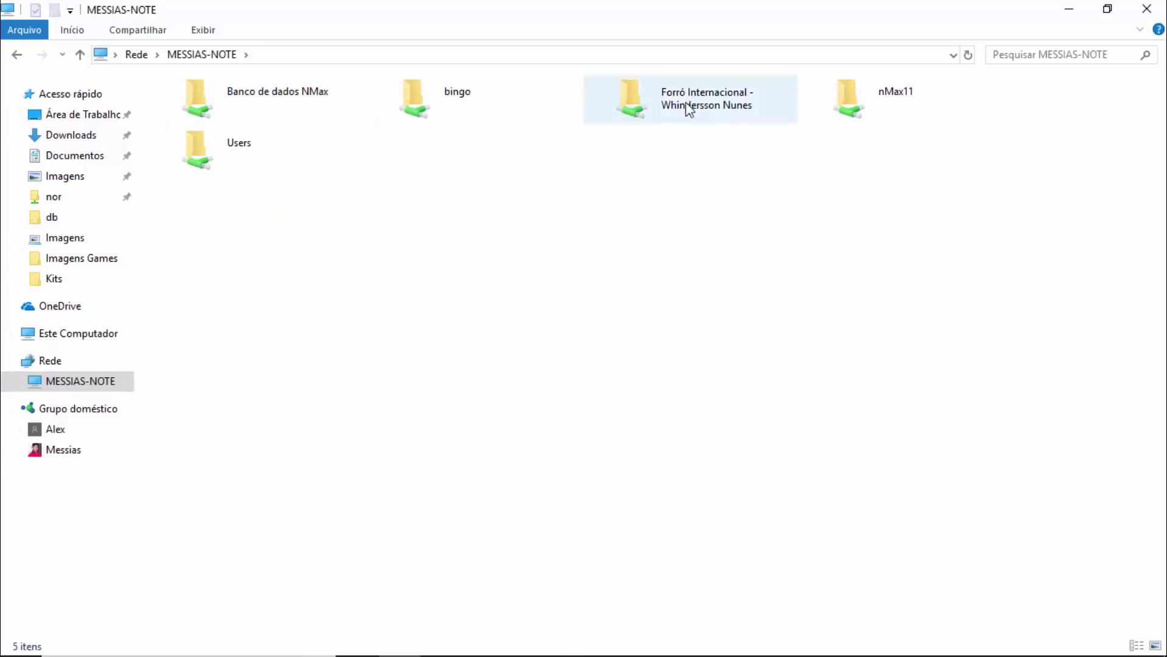
click(15, 55)
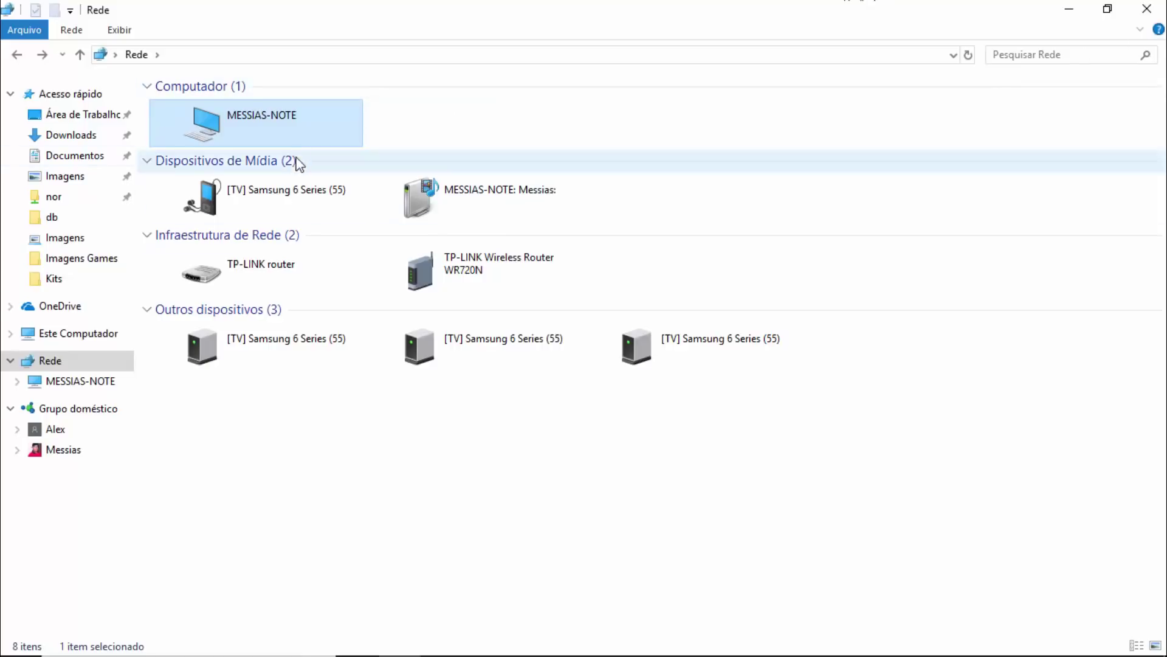
double_click(284, 137)
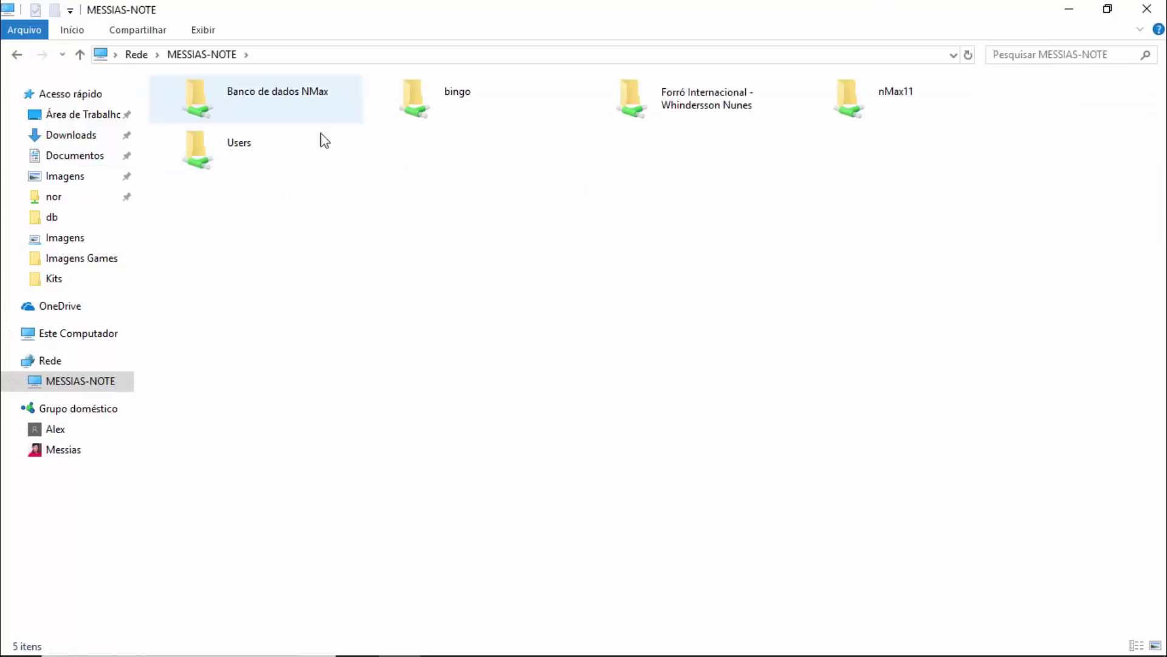
click(16, 55)
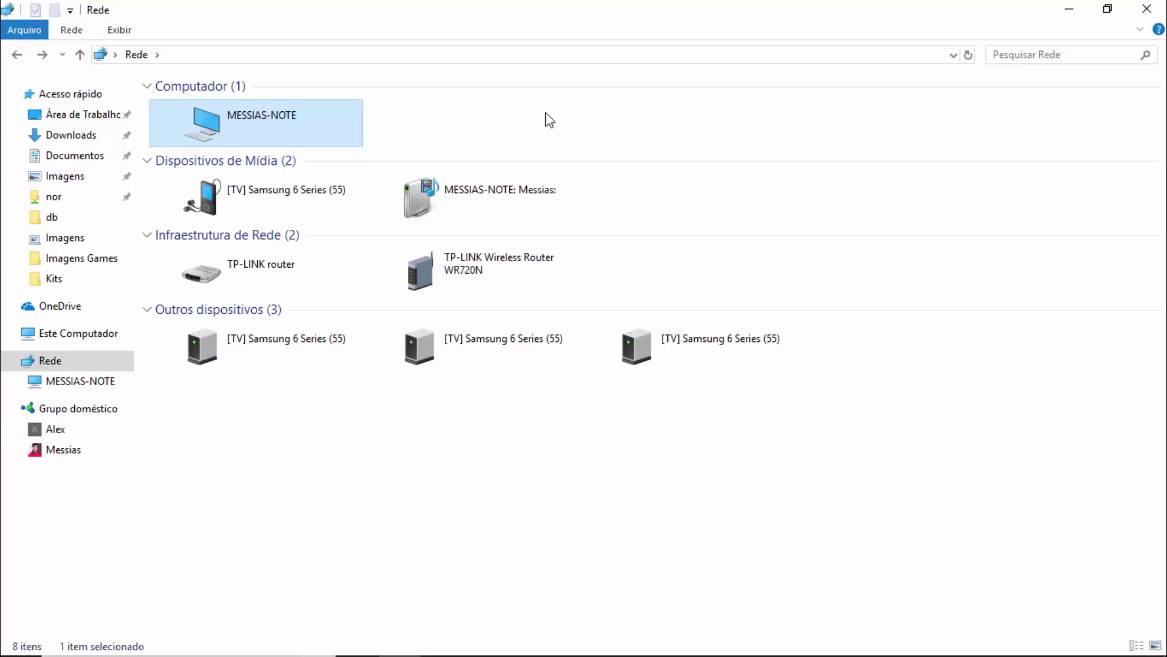
Deselect the networked laptop and close the File Explorer window.
click(509, 135)
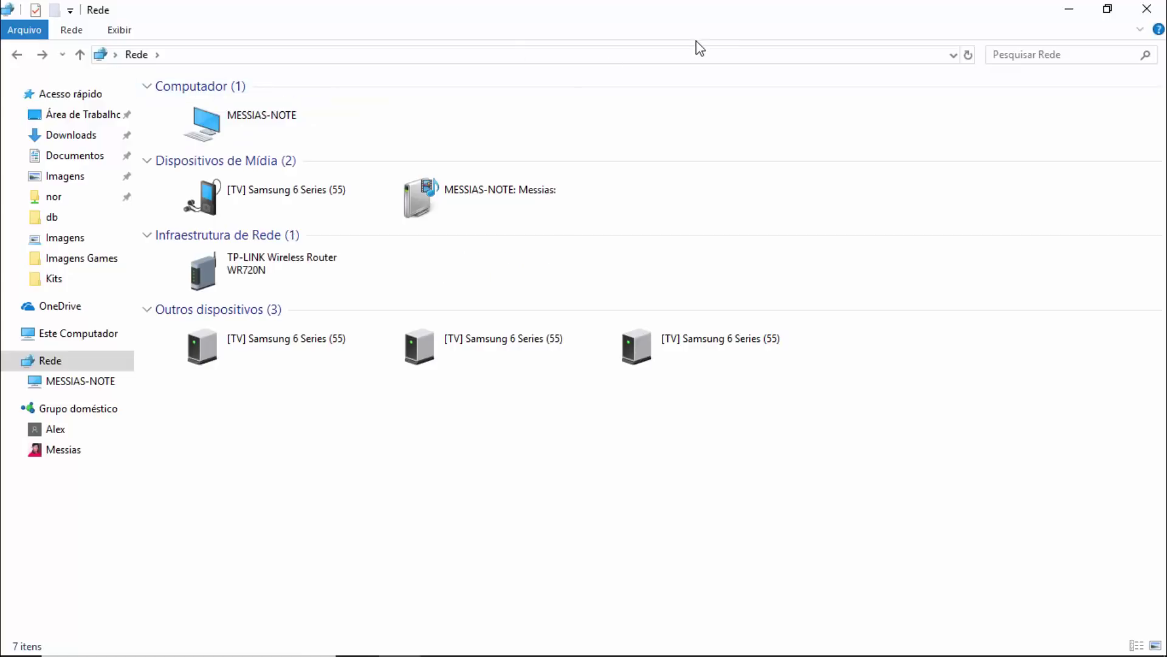
click(1148, 10)
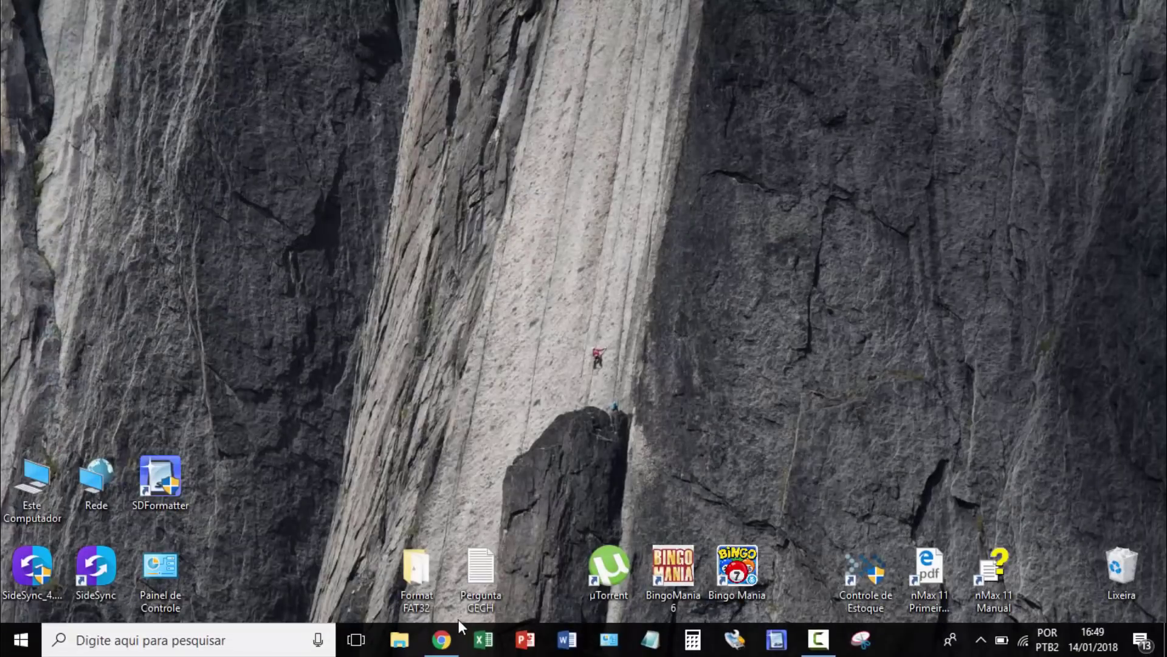
Launch Google Chrome on the Google homepage and select its web address.
click(442, 647)
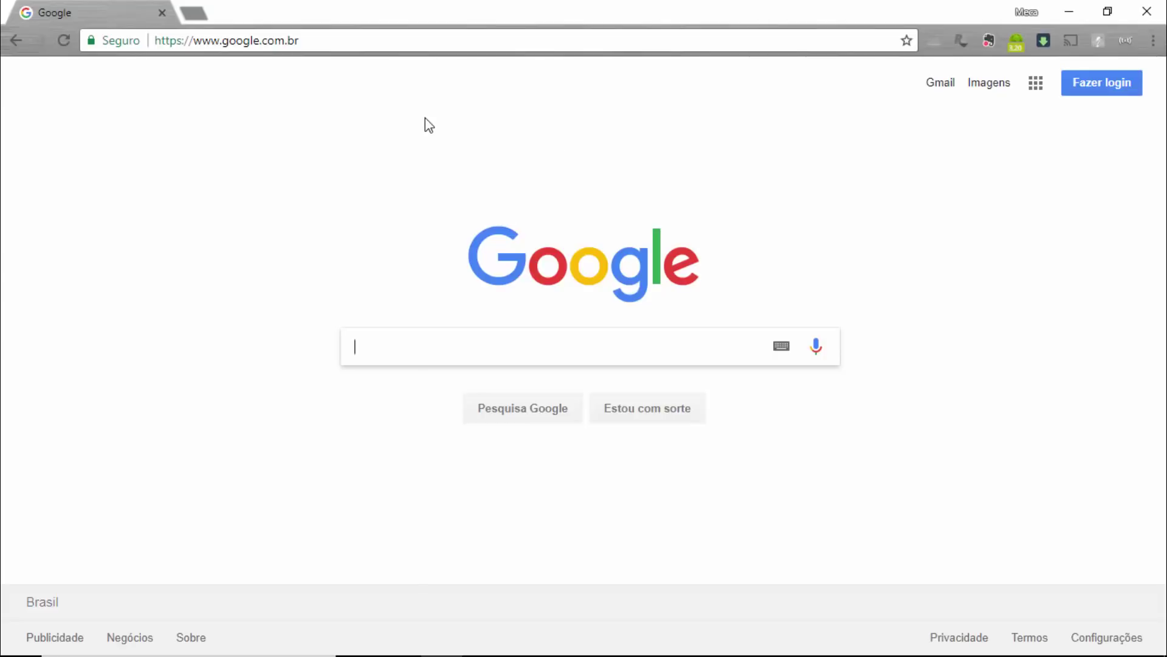
click(344, 40)
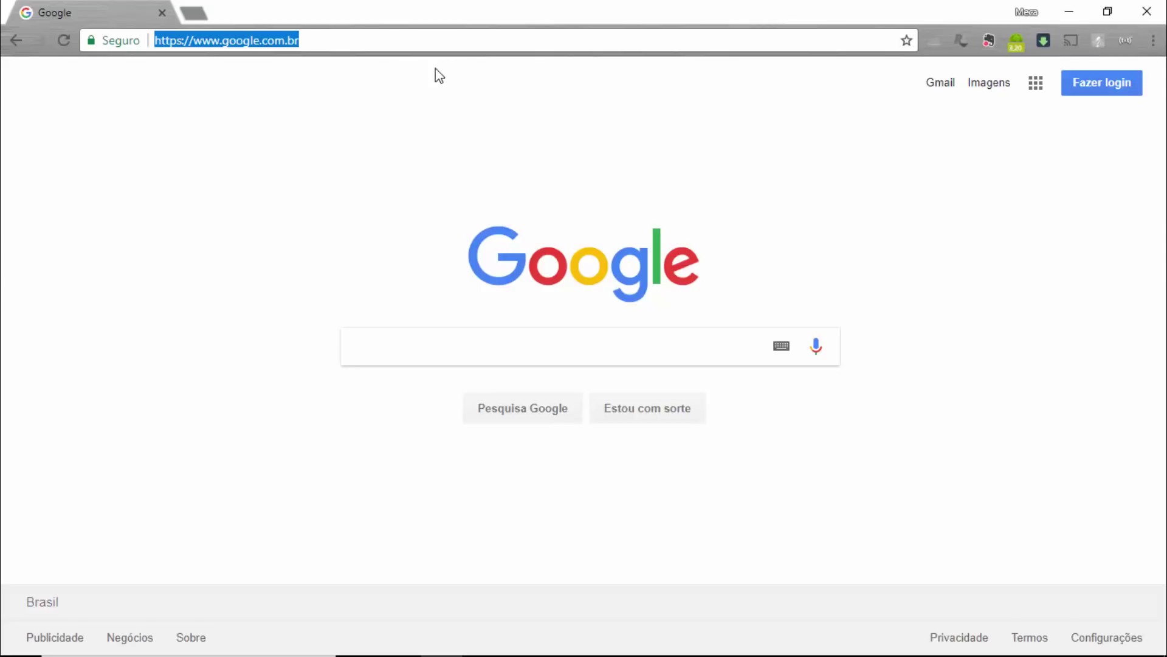
Enter the Recalbox IP 192.168.100.123 in the address bar, correcting the mistyped digits.
text(192.)
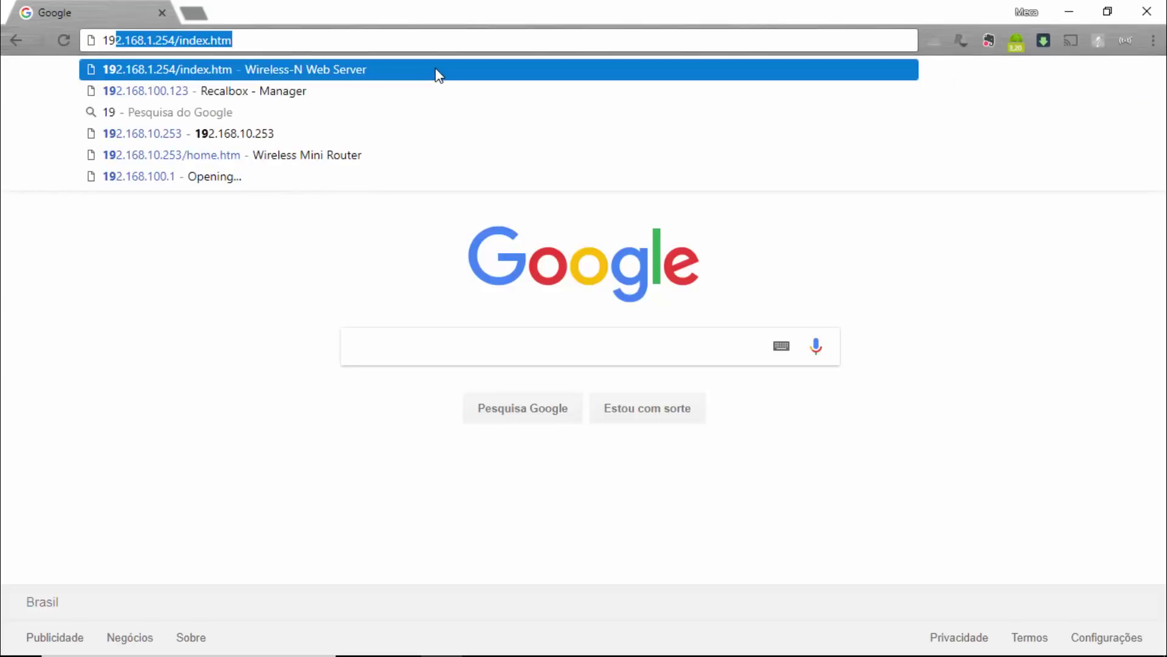
text(168)
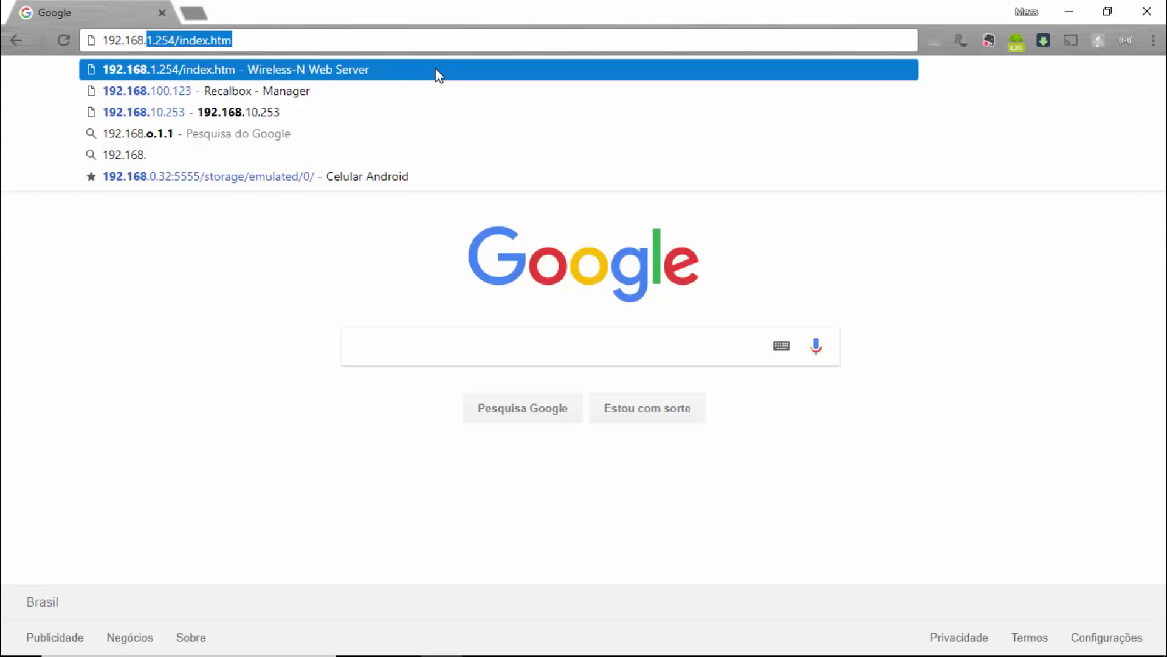
text(.123)
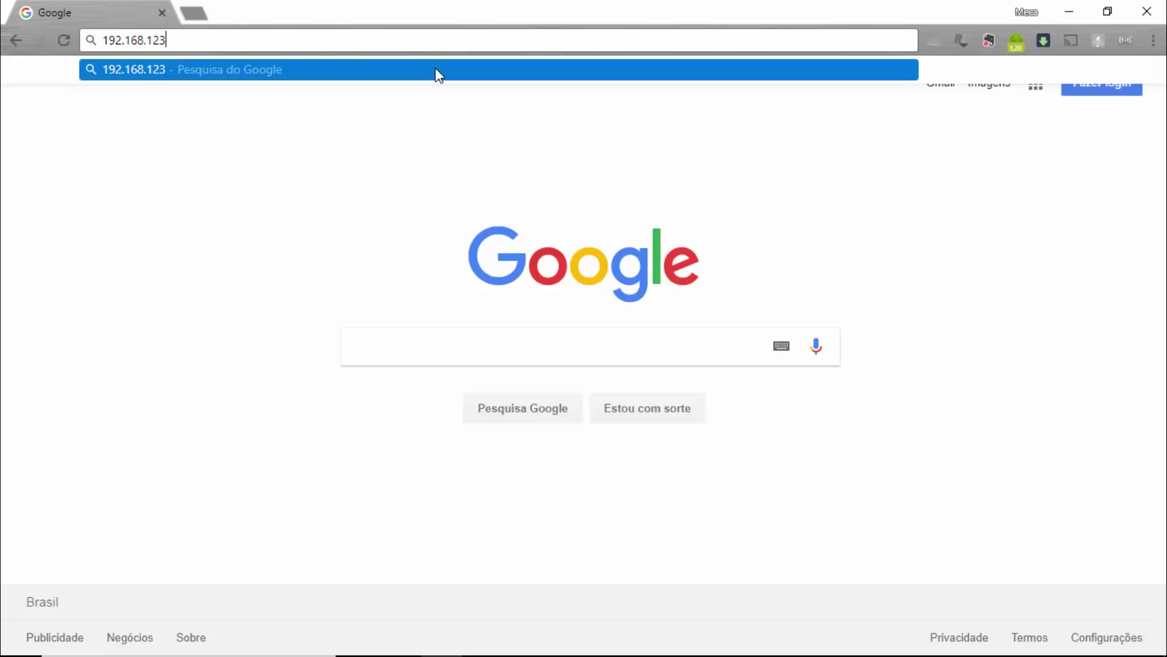
key(BackSpace)
key(BackSpace)
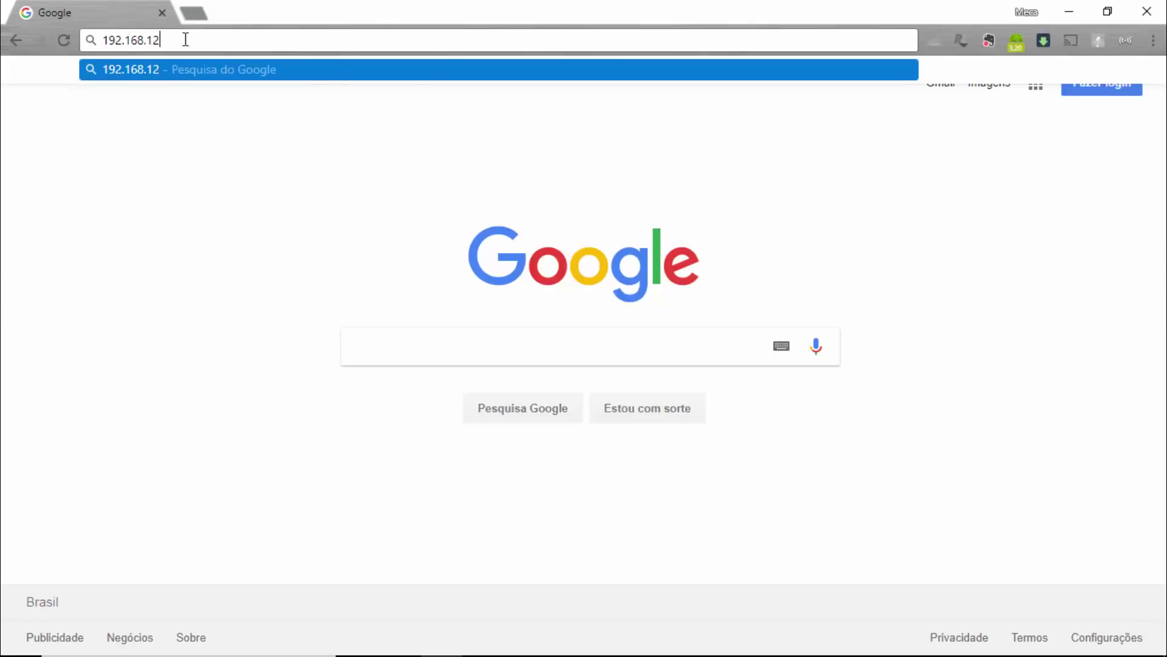
text(00)
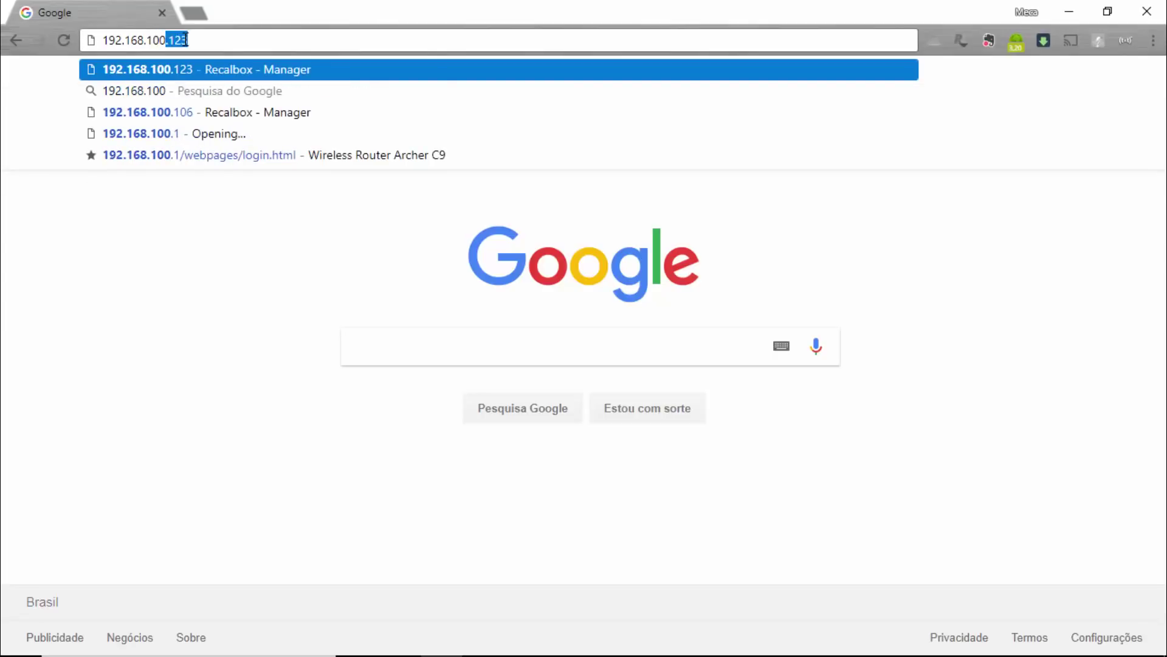
text(.123)
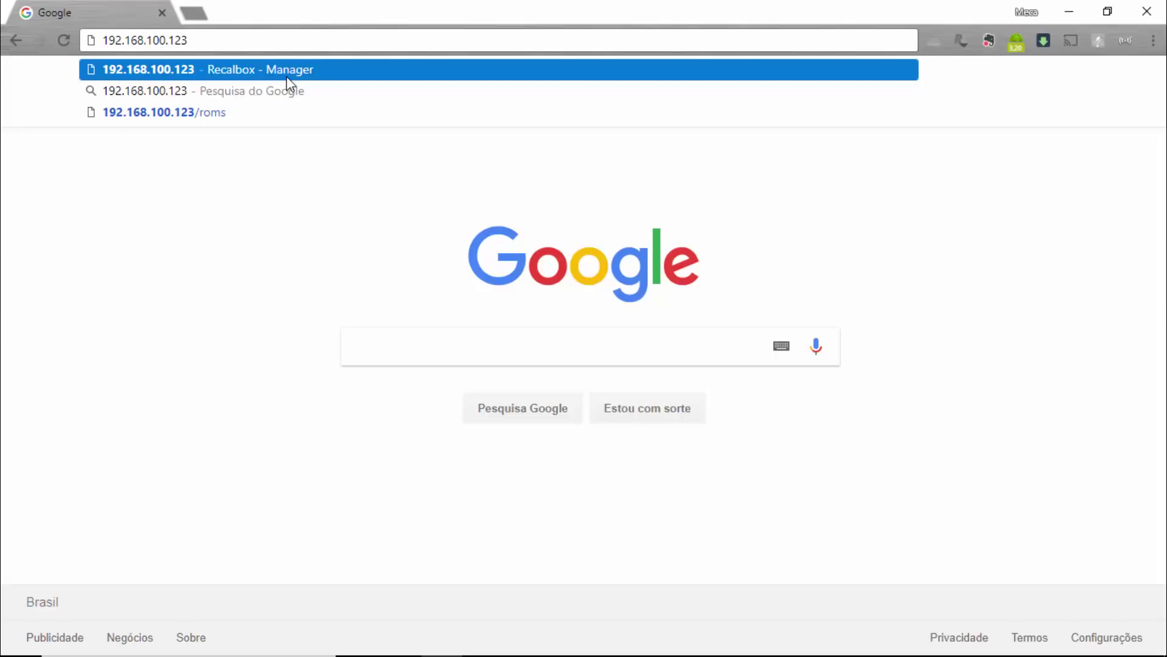
Load Recalbox Manager at 192.168.100.123, decline page translation, and minimize Chrome.
click(283, 72)
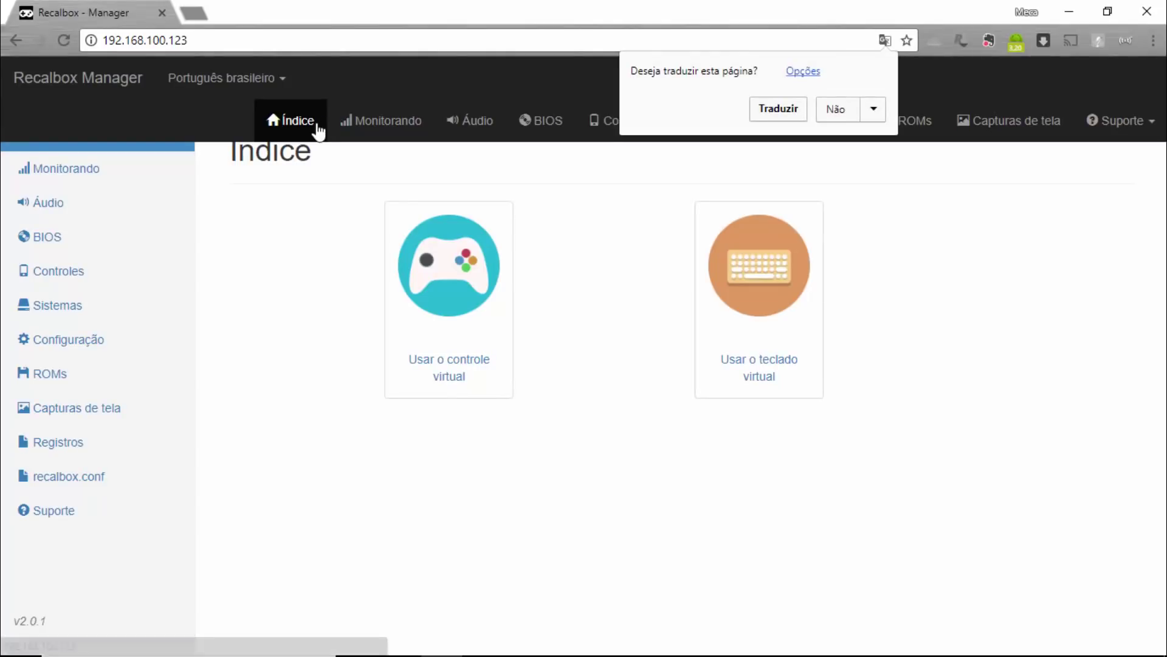
click(1123, 383)
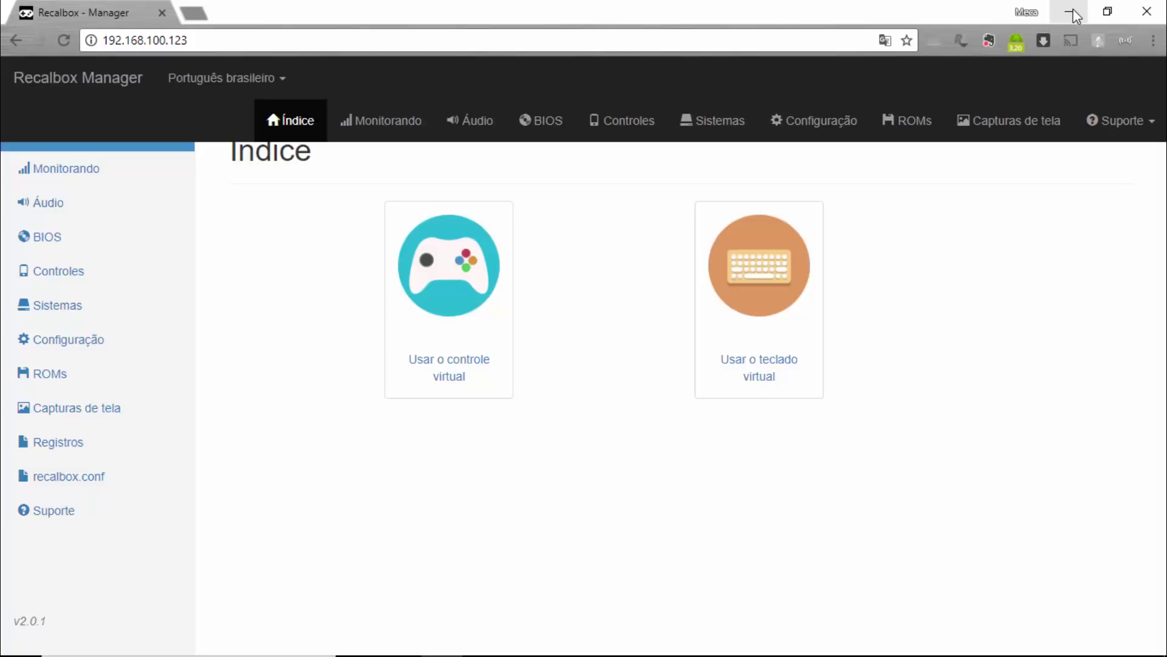
click(1076, 15)
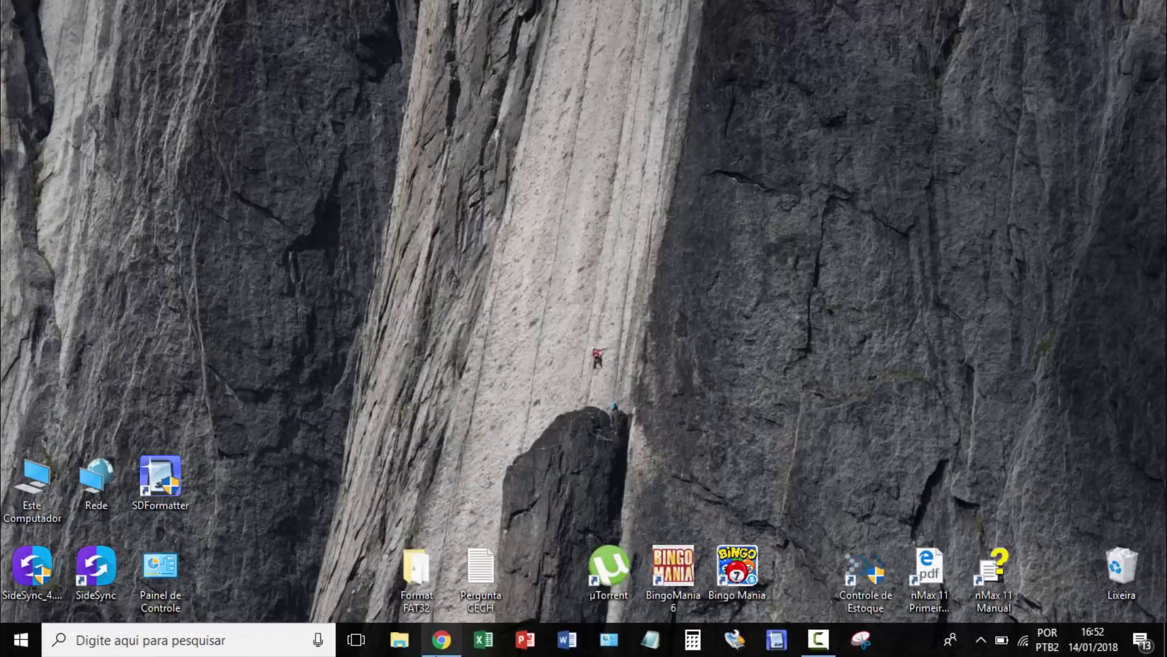
Refresh the Rede network device list in a new Explorer window, then return to Chrome.
key(super+e)
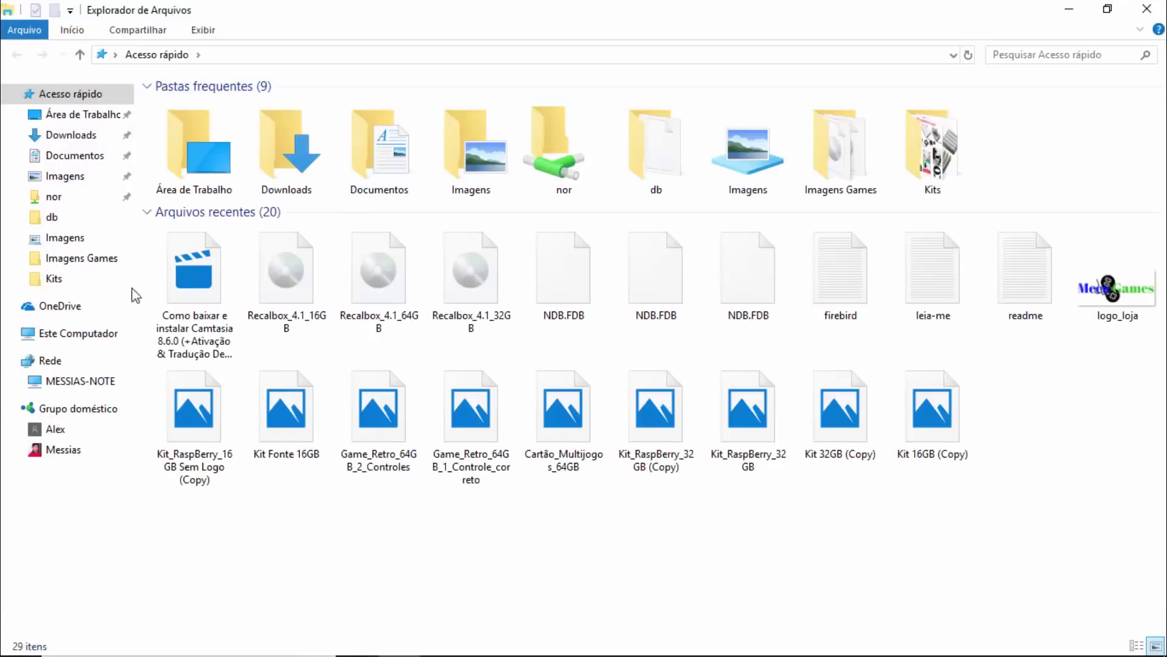
click(84, 362)
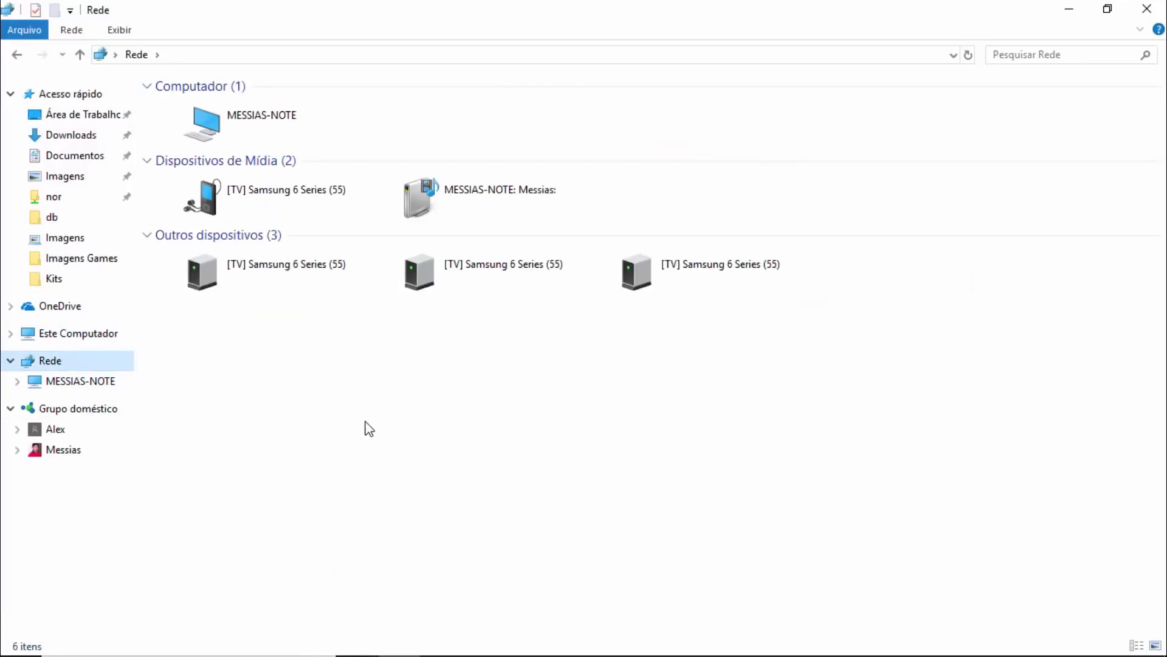
right_click(366, 401)
click(437, 470)
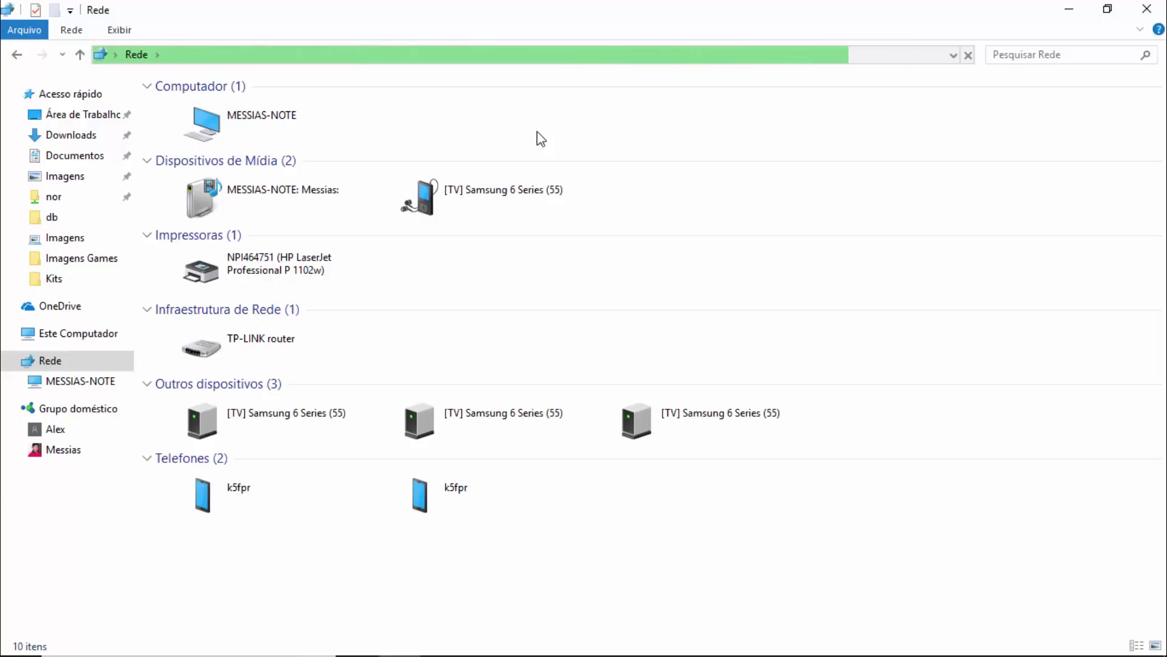
click(1146, 9)
click(455, 651)
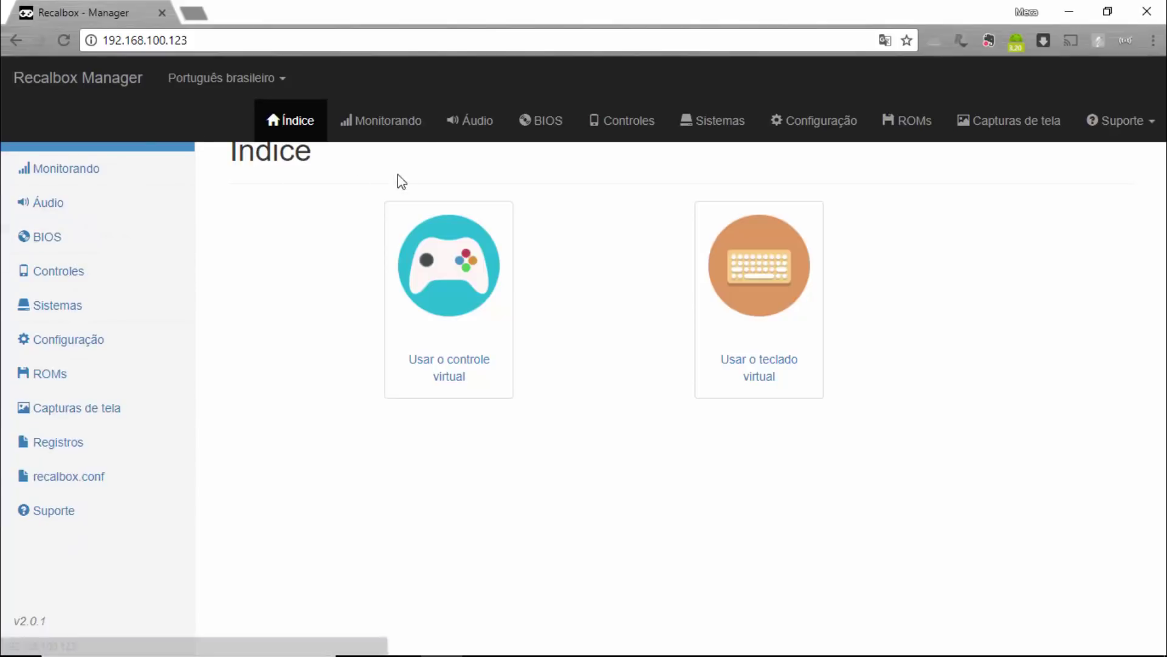
click(402, 125)
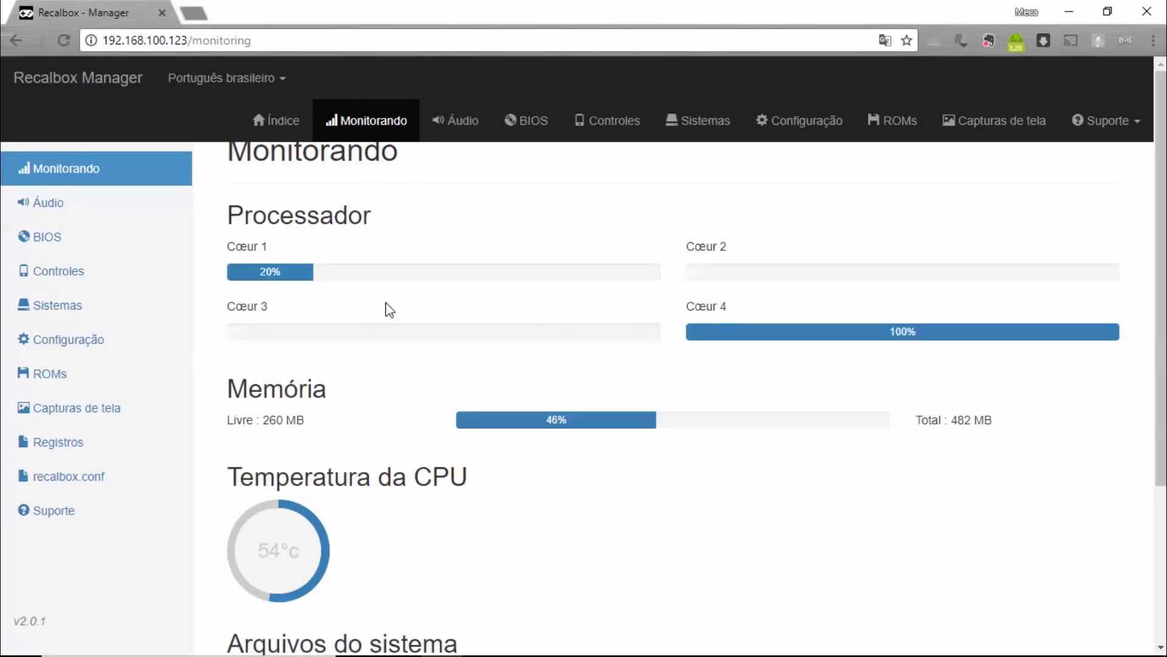
scroll(304, 433, down, 4)
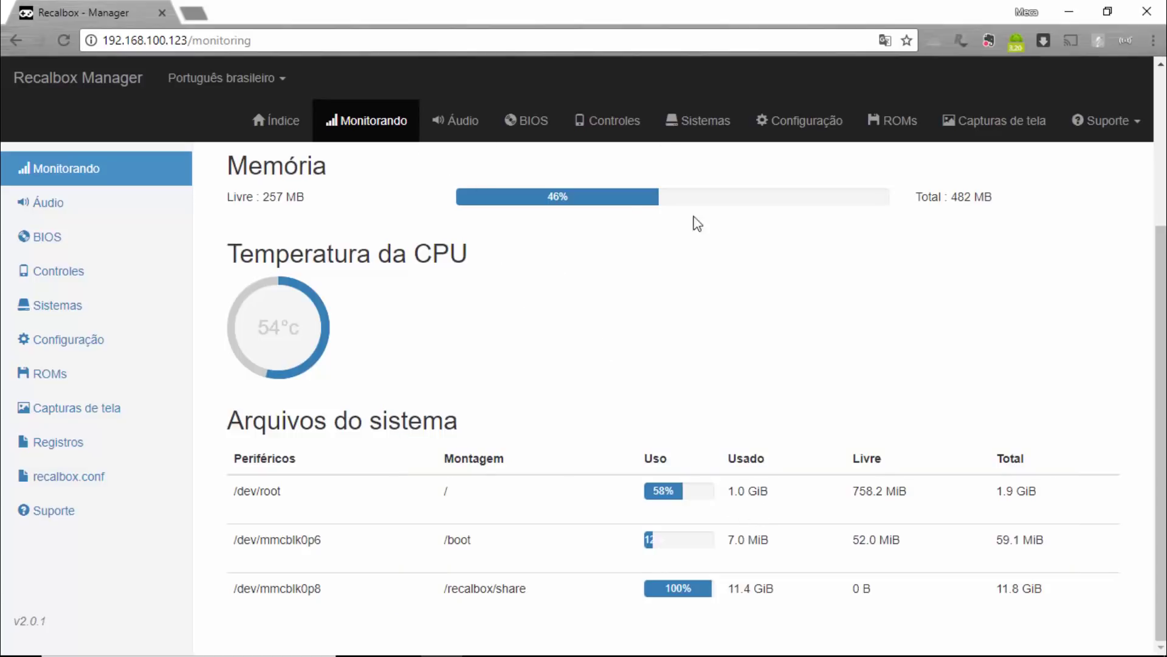
Open and look through the Recalbox Sistemas settings page.
click(710, 138)
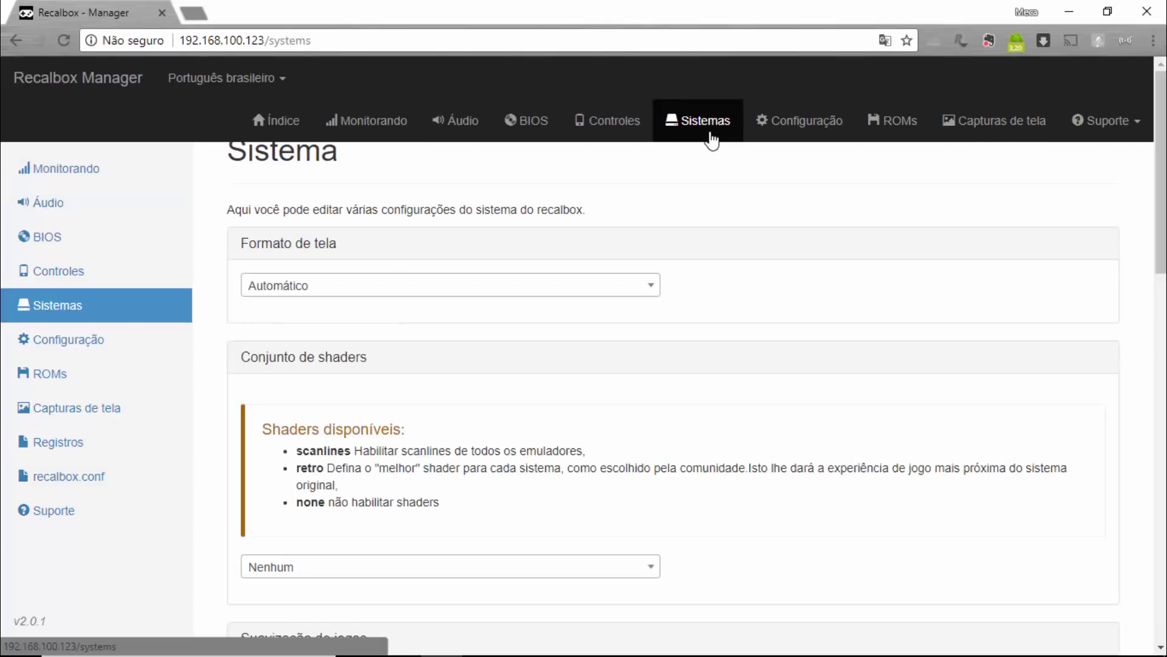
scroll(555, 422, down, 8)
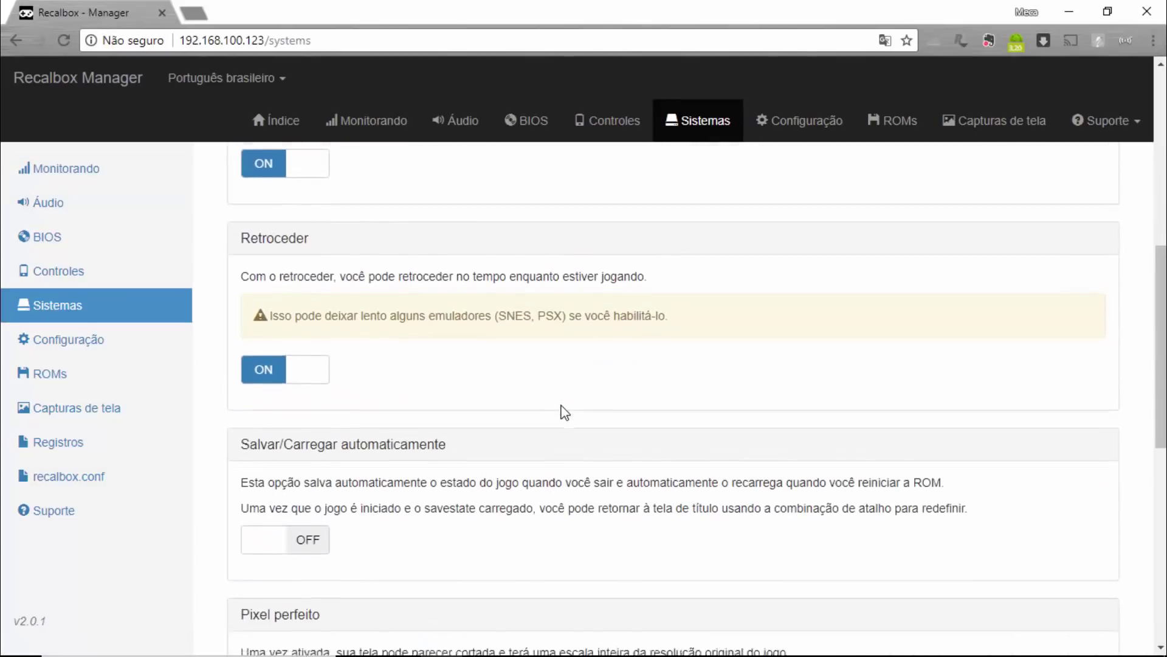
scroll(565, 418, down, 7)
scroll(567, 420, up, 15)
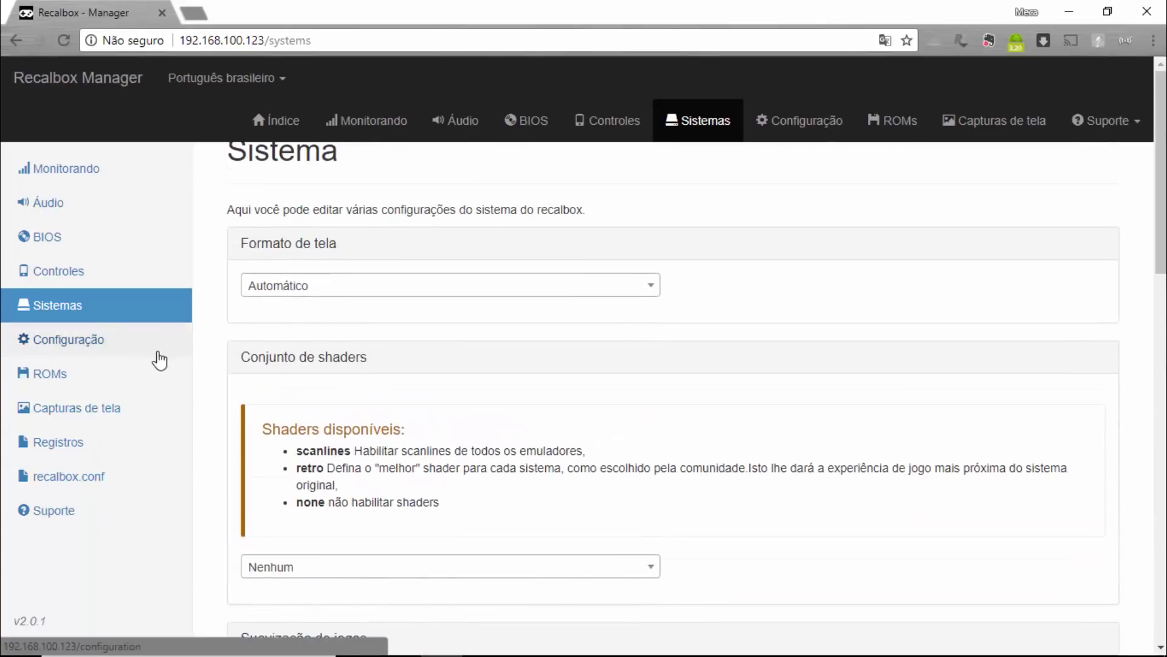
Browse the Configuração settings, then open the recalbox.conf file editor.
click(81, 353)
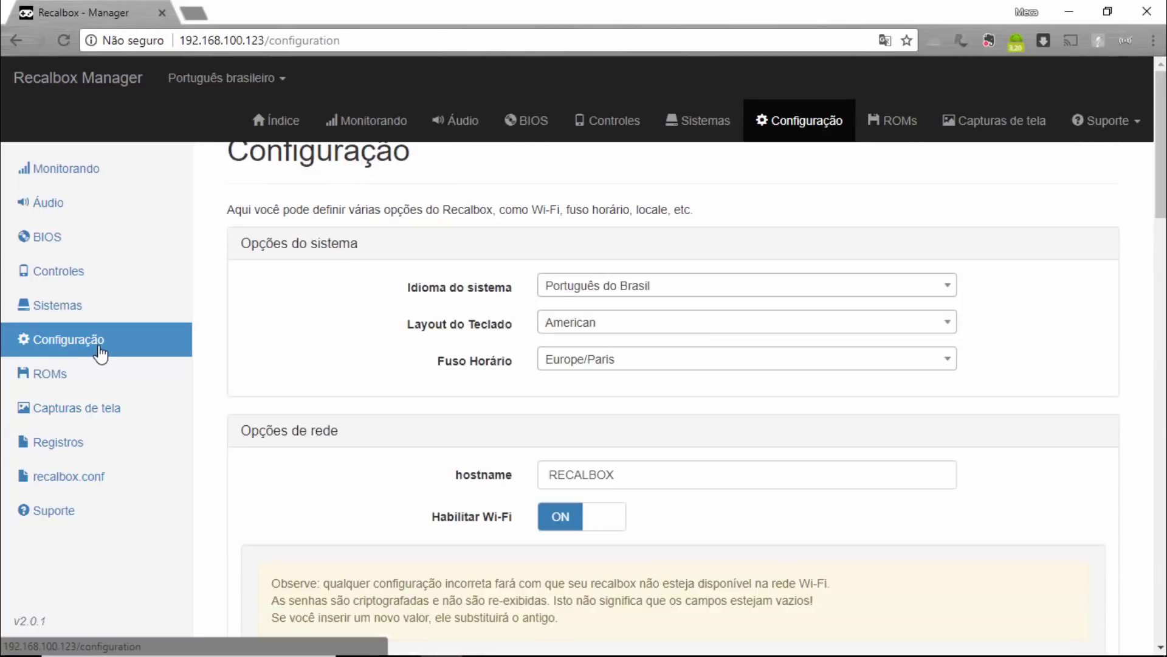
scroll(370, 370, down, 8)
scroll(370, 373, down, 15)
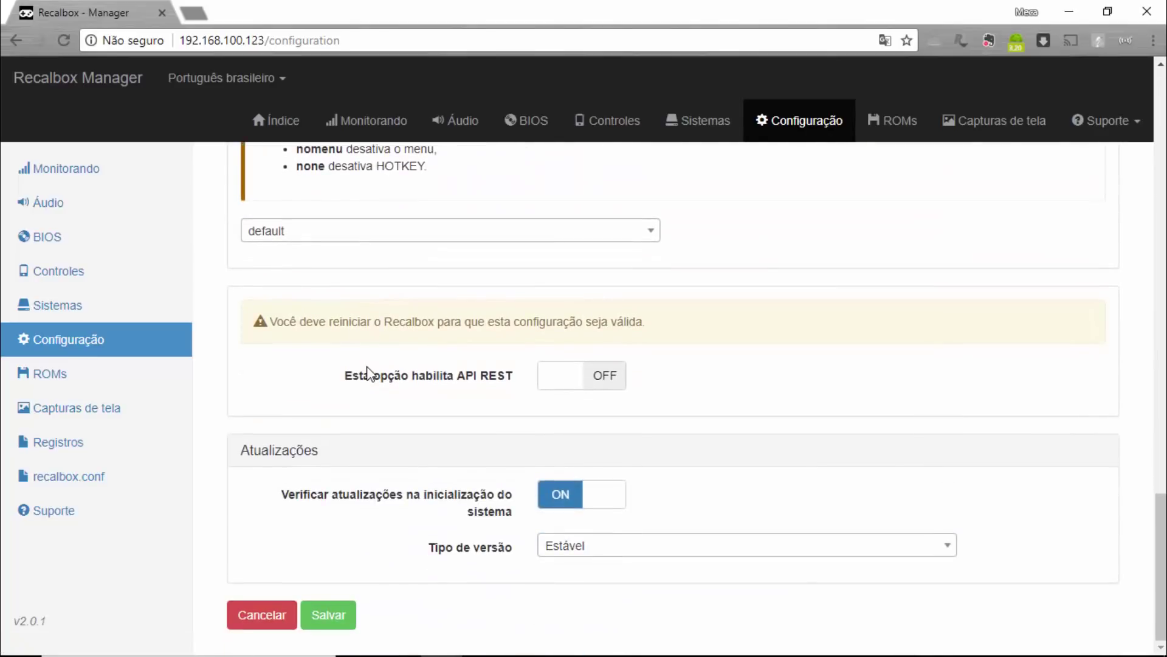
scroll(347, 418, up, 15)
scroll(126, 433, up, 4)
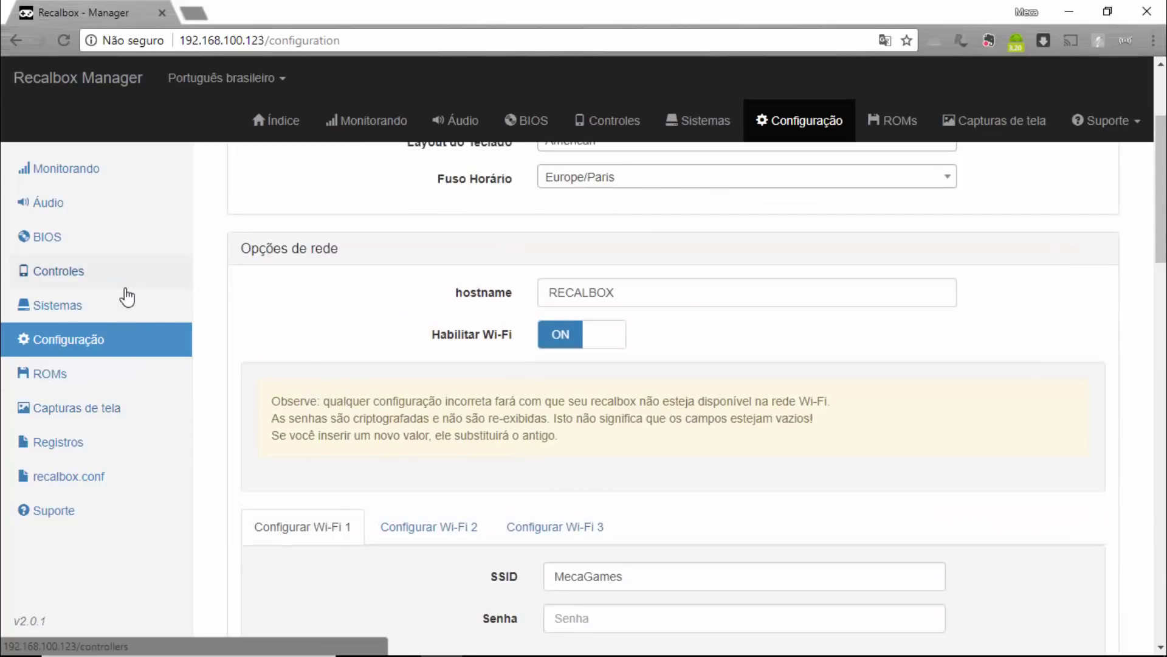
click(77, 485)
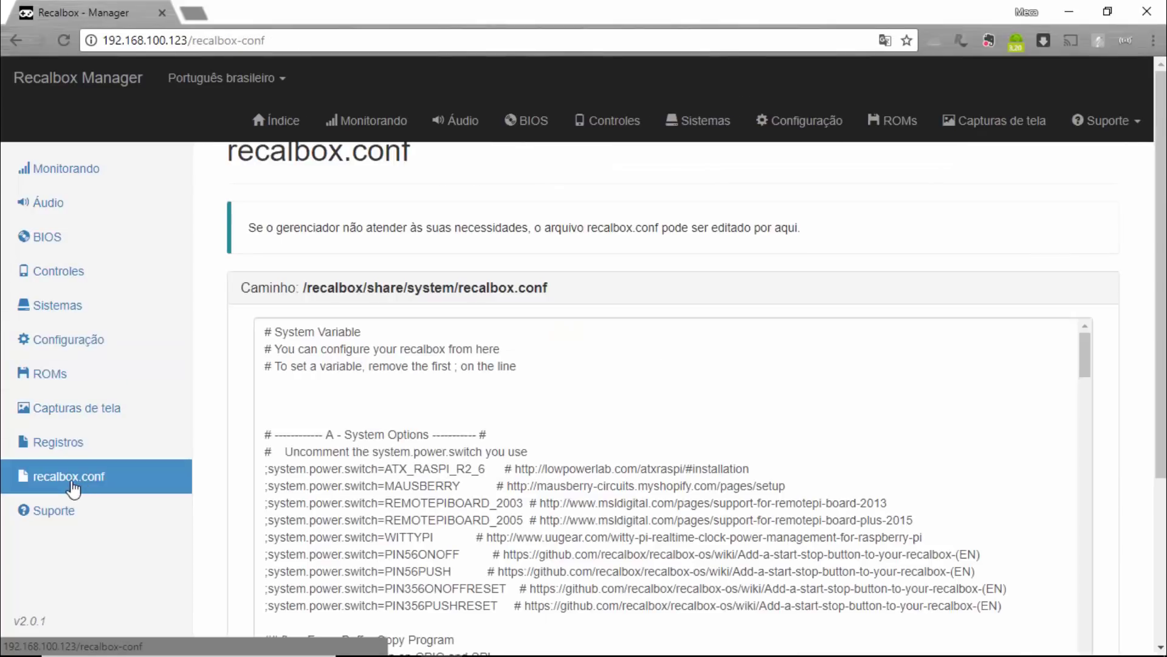
scroll(539, 414, down, 15)
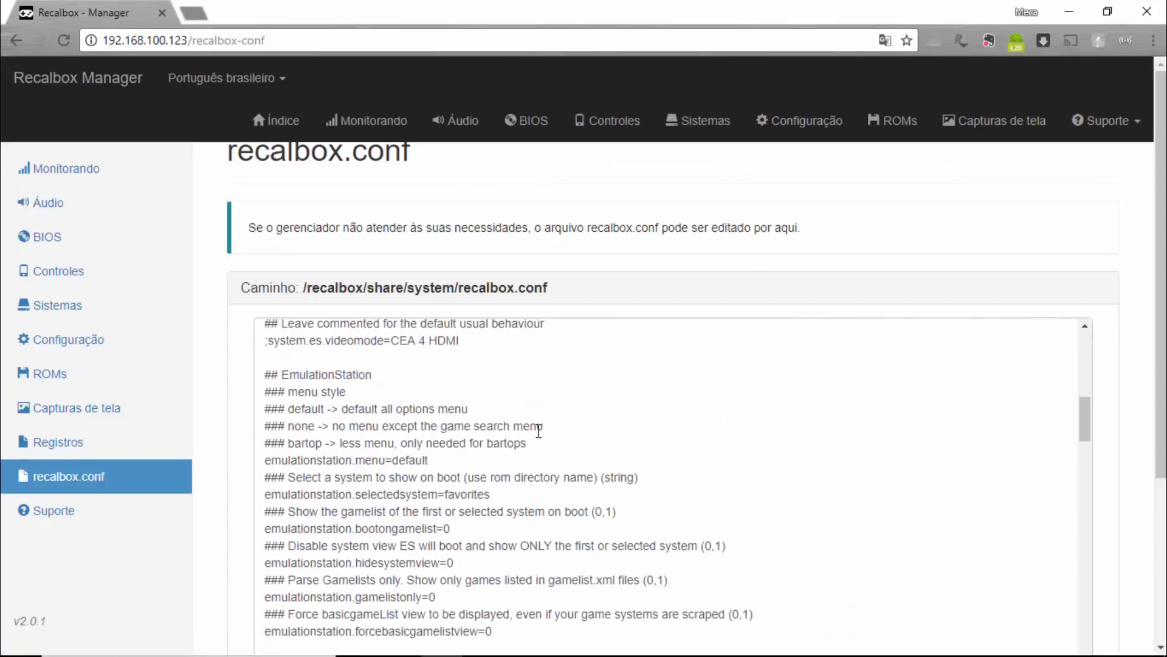
scroll(538, 431, down, 5)
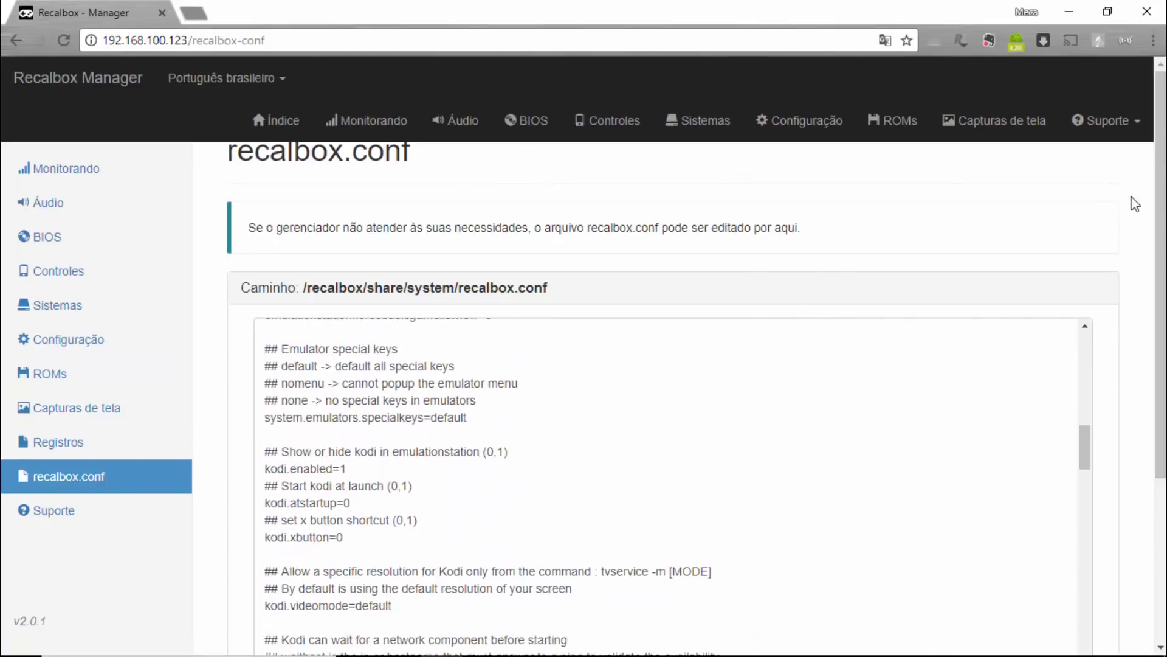
scroll(1130, 203, down, 4)
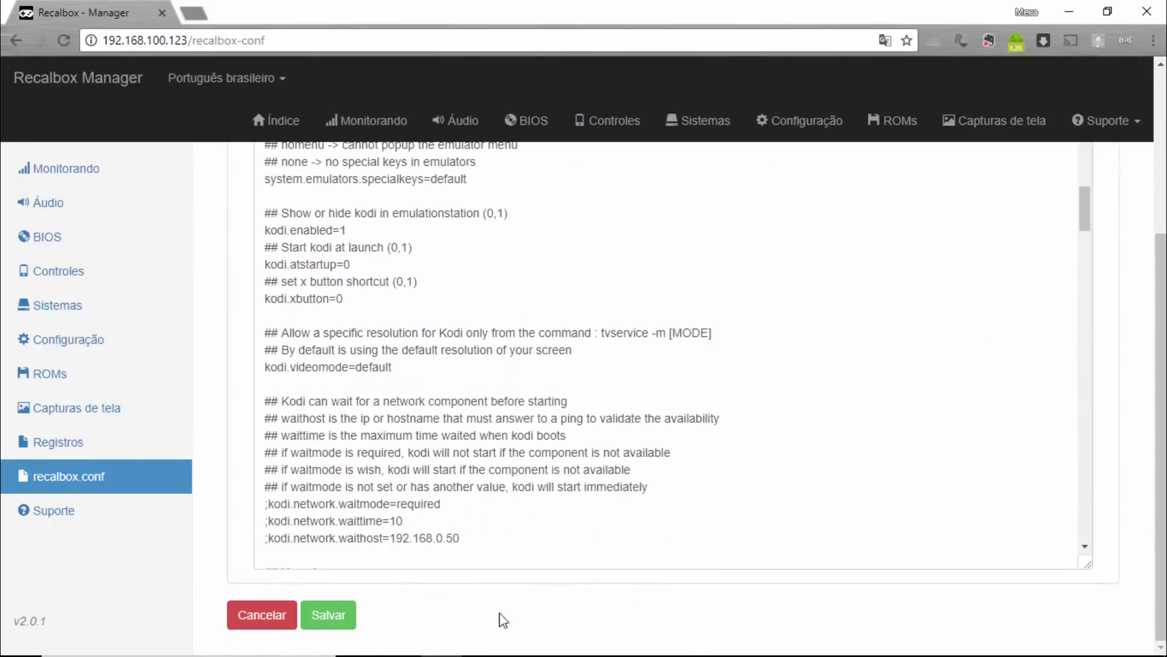
scroll(532, 581, up, 20)
scroll(530, 581, up, 3)
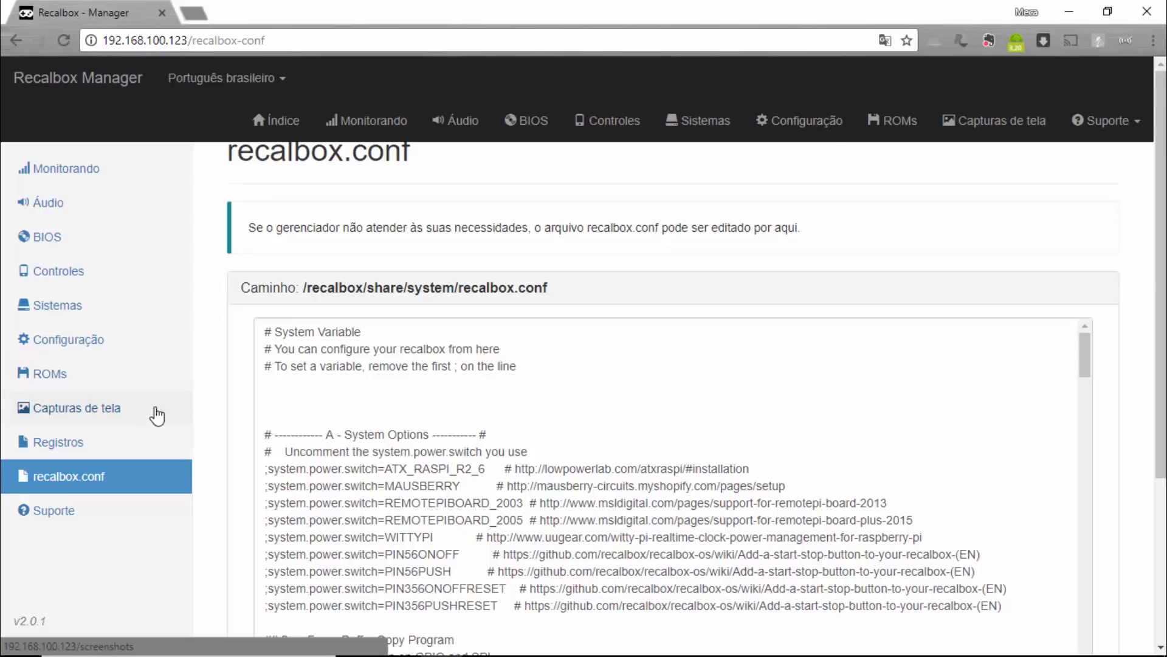
Open the ROMs page, scroll the system folders, and open the Super Nintendo ROM list.
click(899, 126)
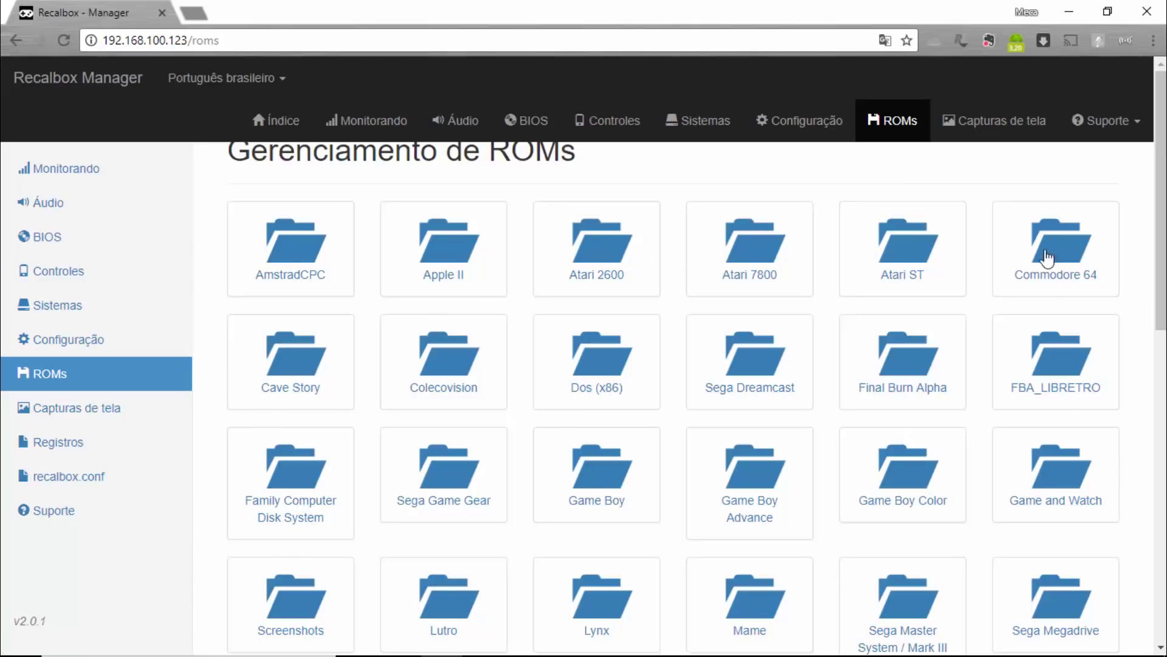
scroll(296, 332, down, 12)
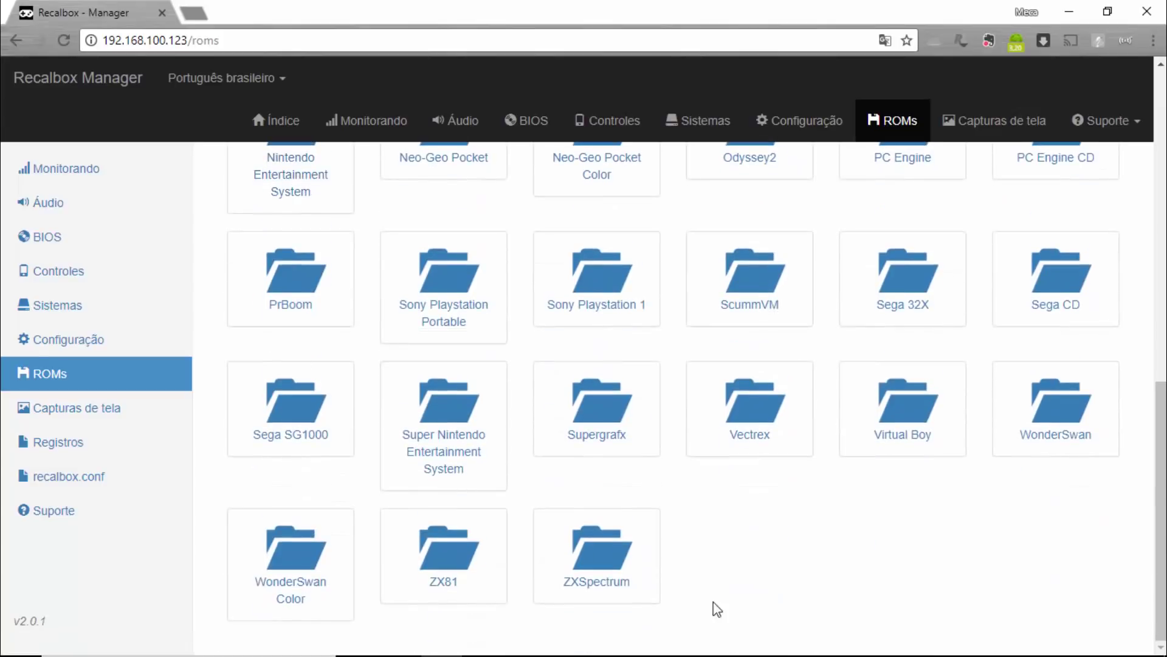
scroll(743, 524, up, 12)
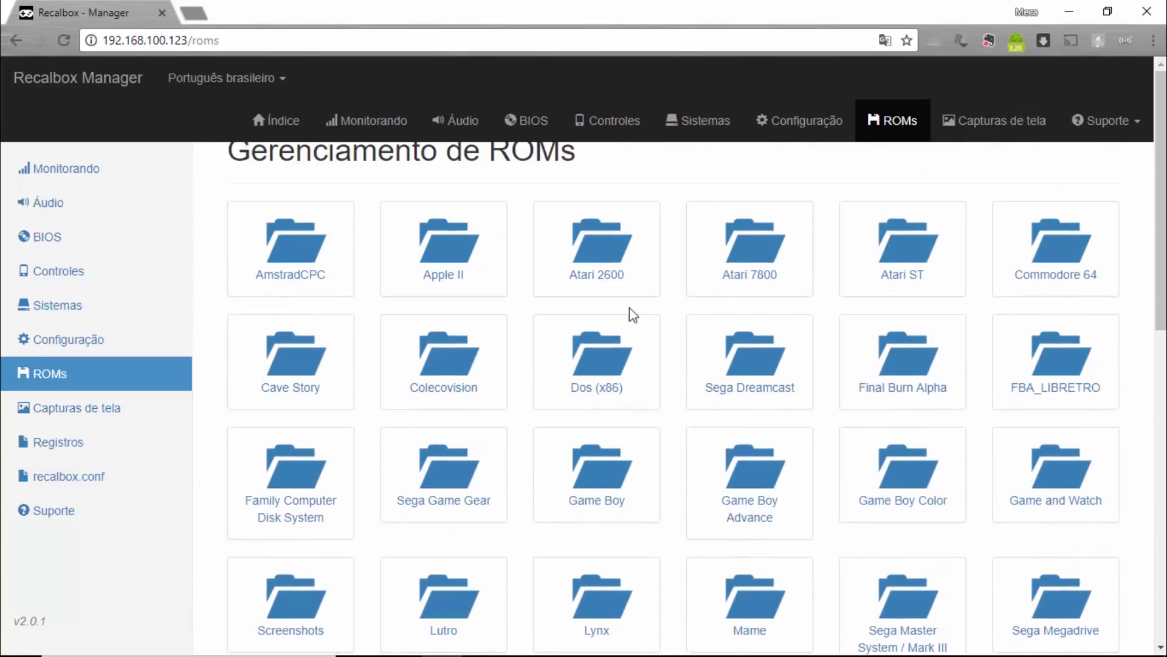
scroll(602, 322, down, 1)
scroll(571, 331, down, 3)
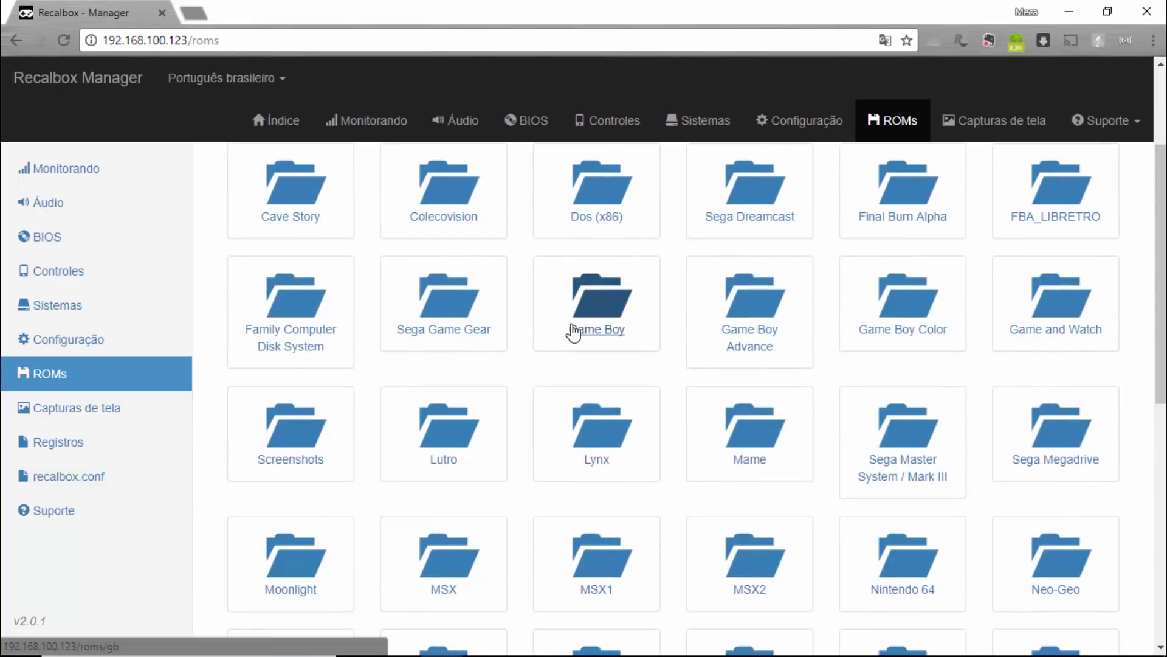
scroll(571, 331, down, 6)
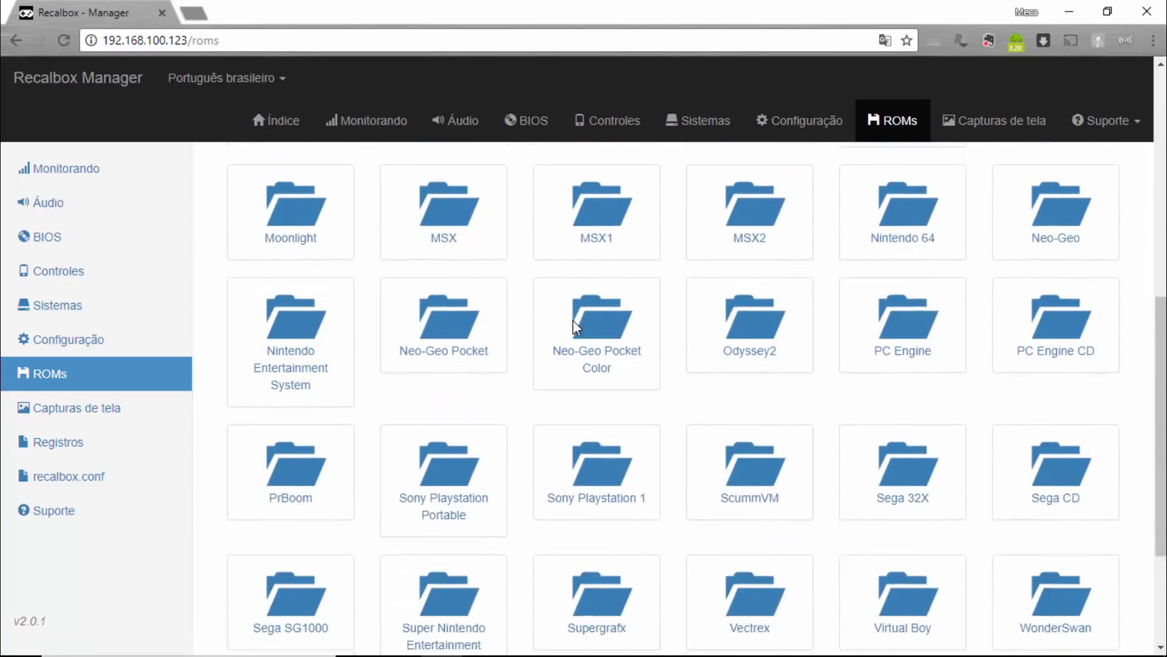
scroll(573, 319, down, 3)
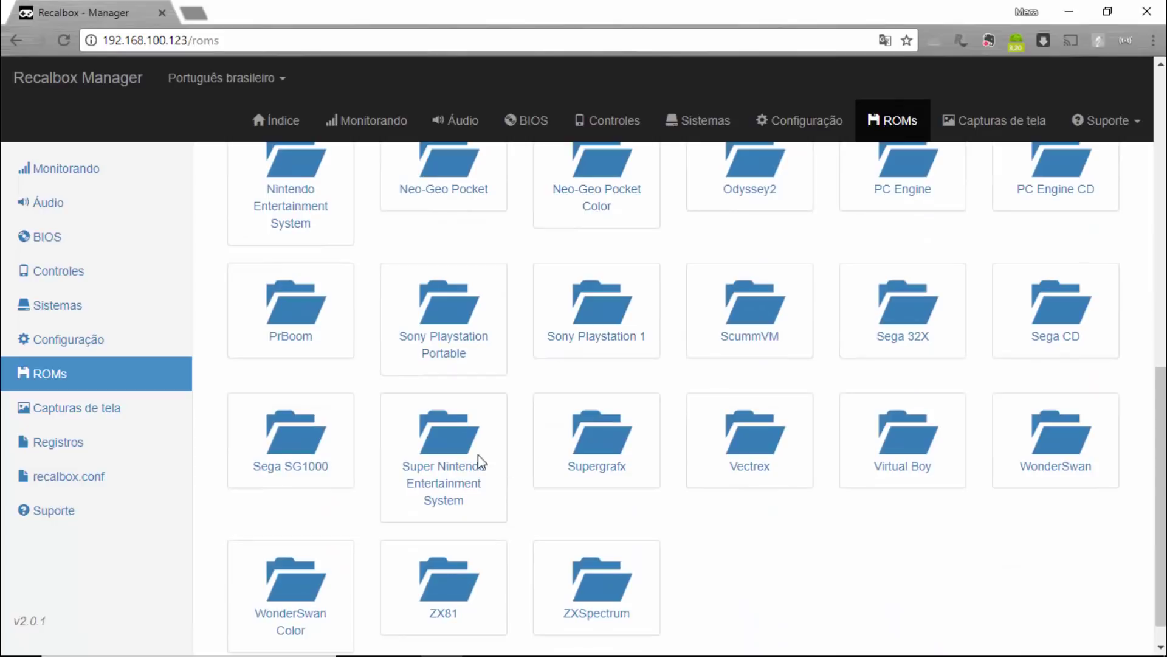
click(448, 492)
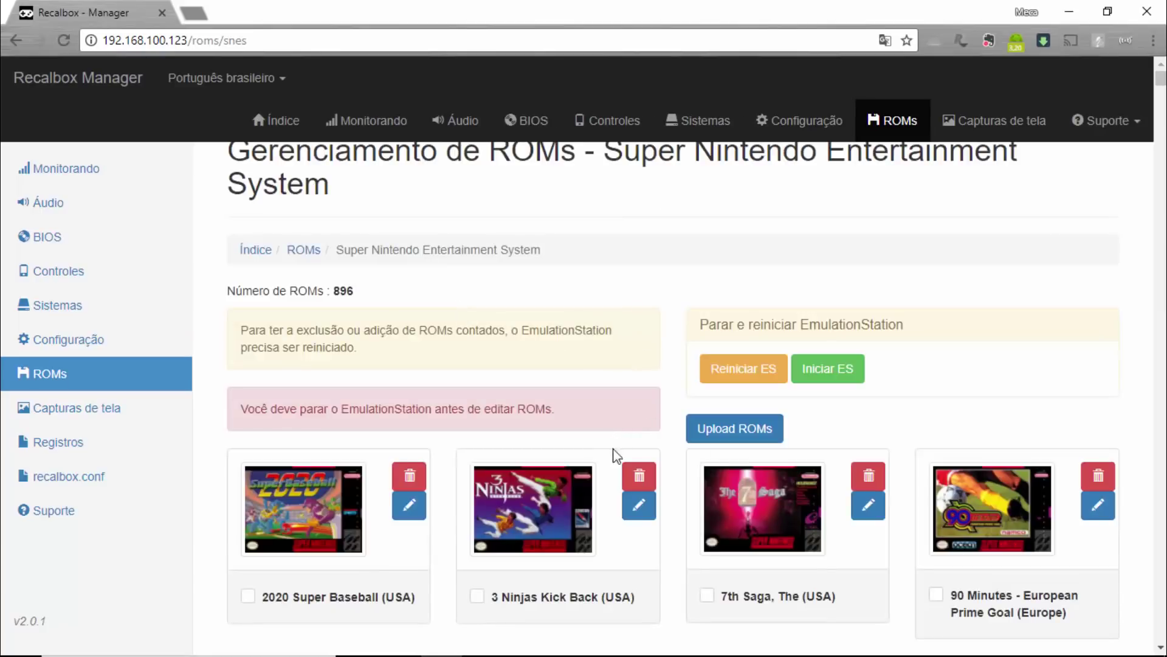
Browse the 896 SNES ROMs, try editing ABC Monday Night Football, then head to Upload ROMs.
scroll(1011, 328, down, 10)
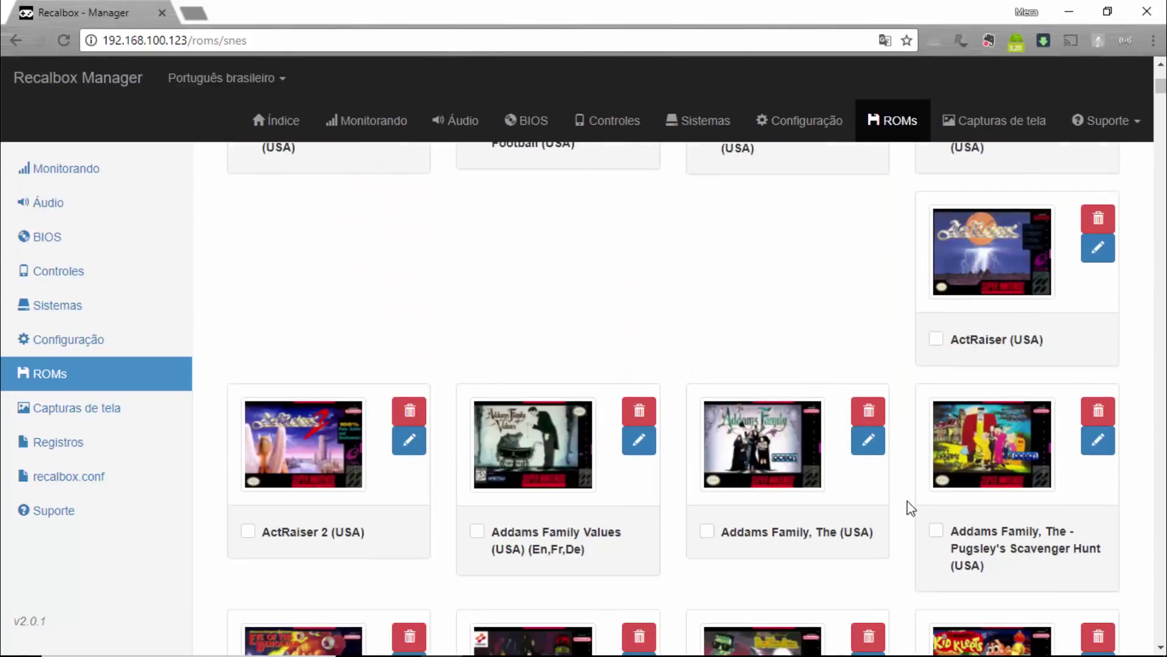
scroll(907, 501, down, 3)
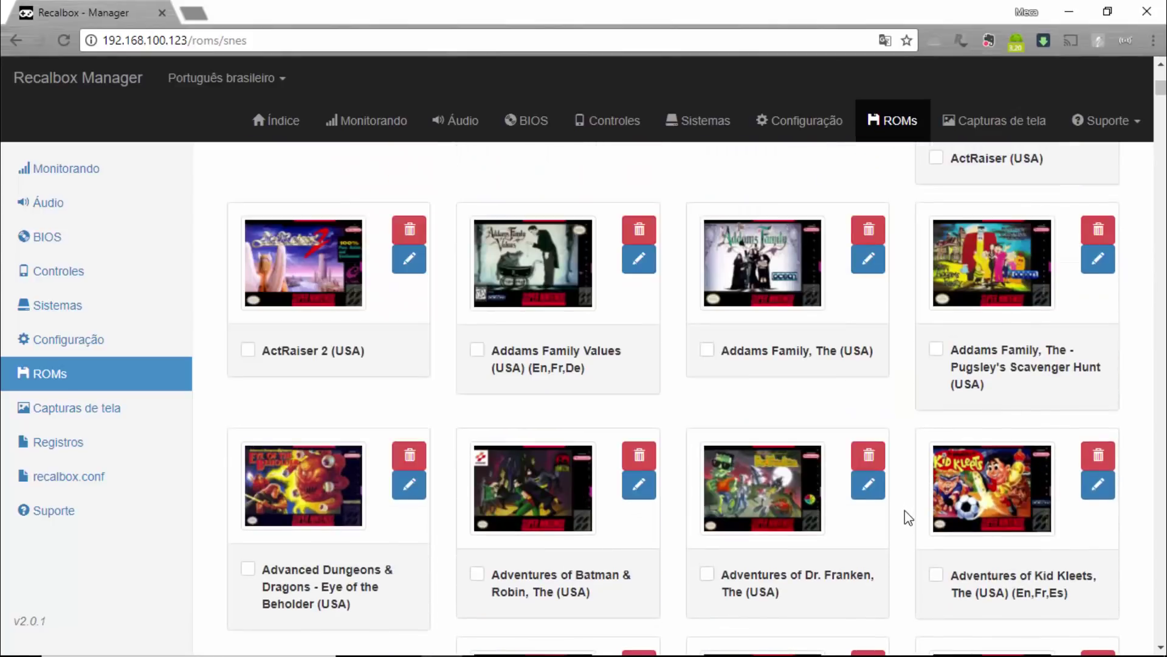
scroll(905, 509, up, 8)
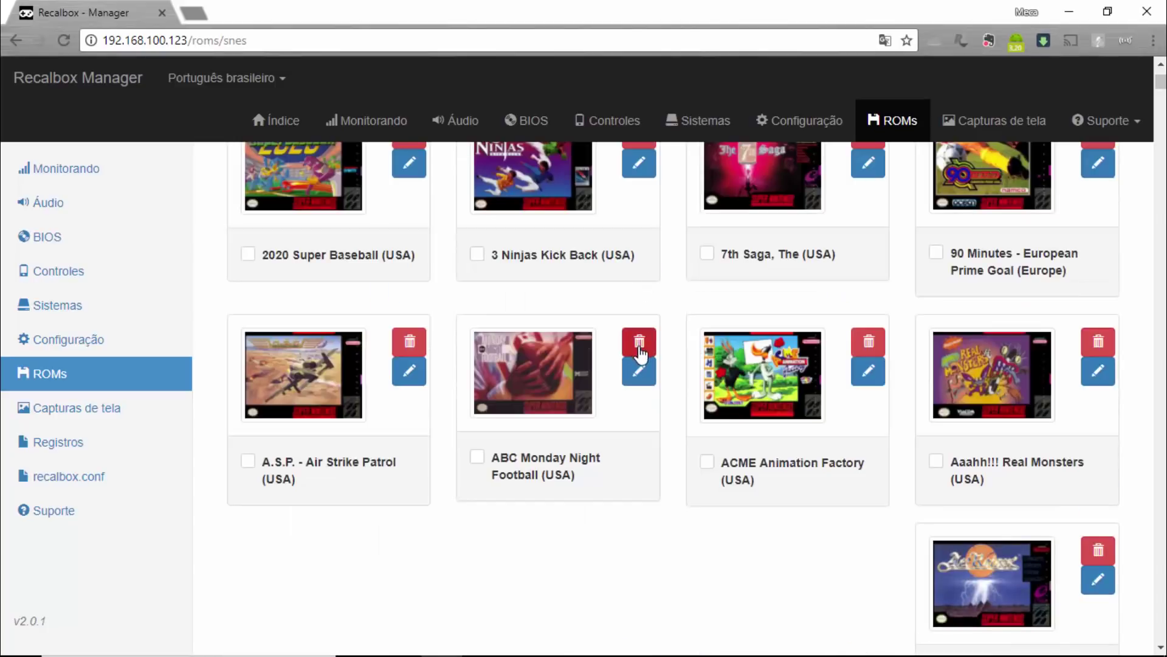
click(654, 372)
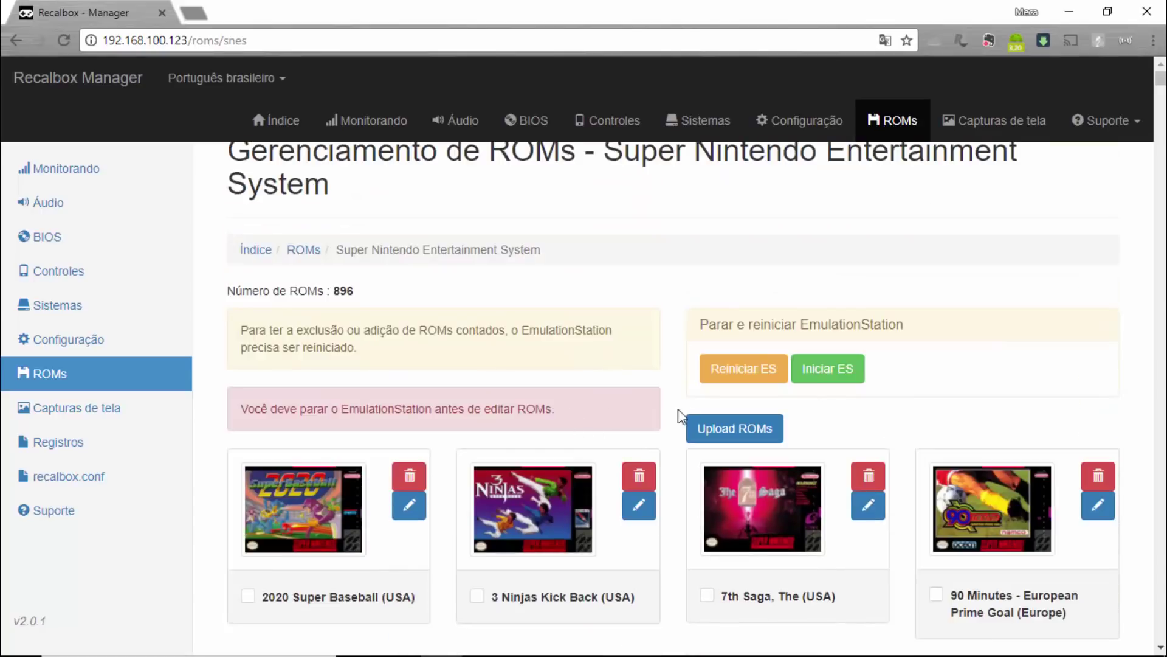
click(738, 429)
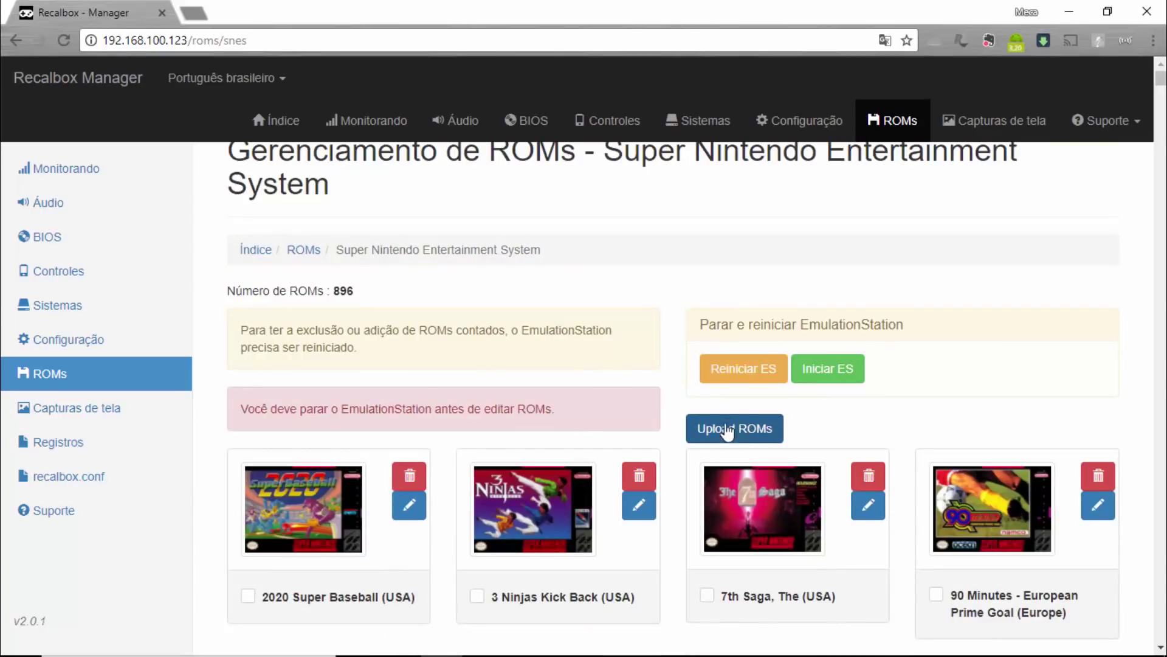
Expand the SNES Upload ROMs drop zone and minimize Chrome.
click(720, 440)
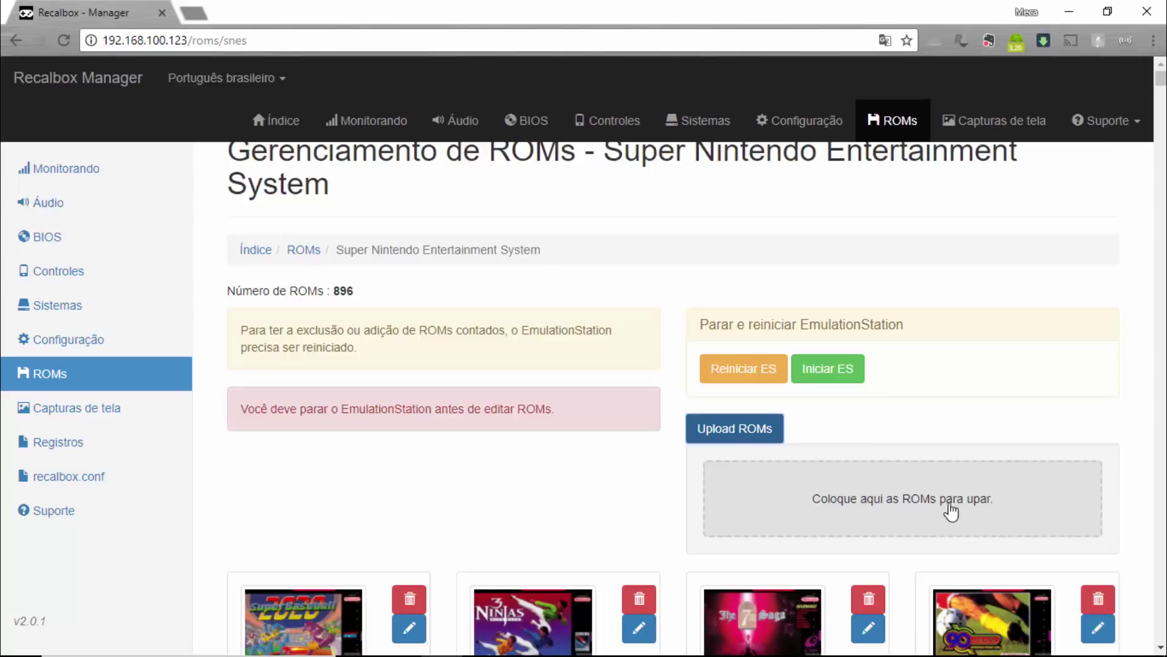
click(1067, 13)
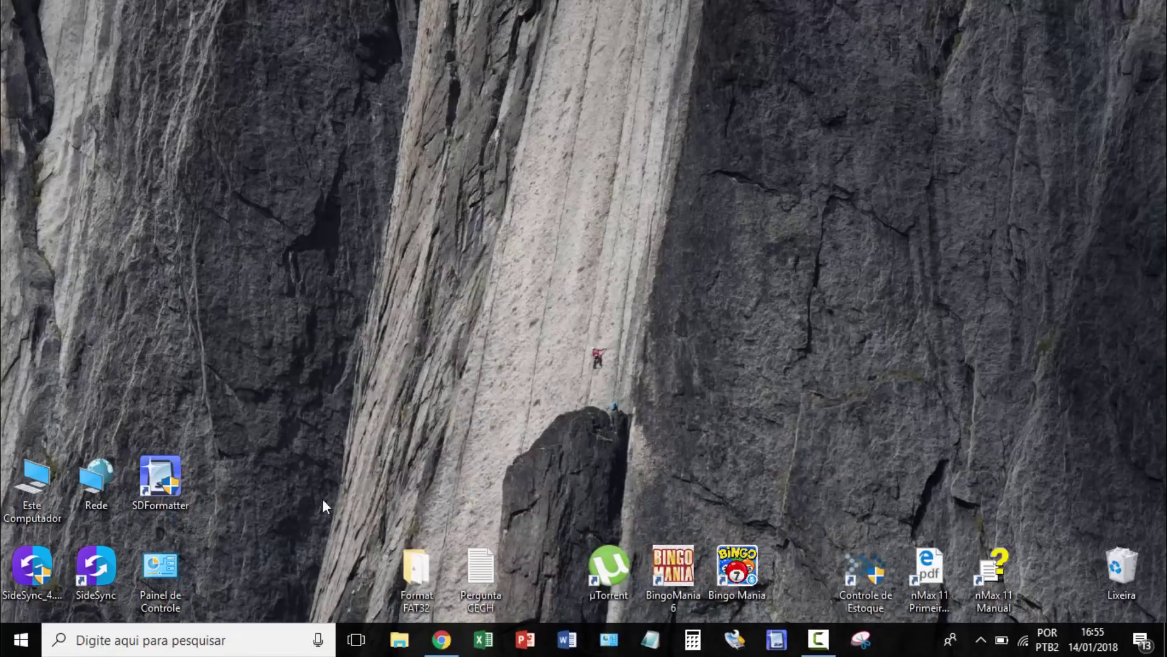
Open the Super Mario World (USA) folder in Downloads and copy its zip.
click(399, 639)
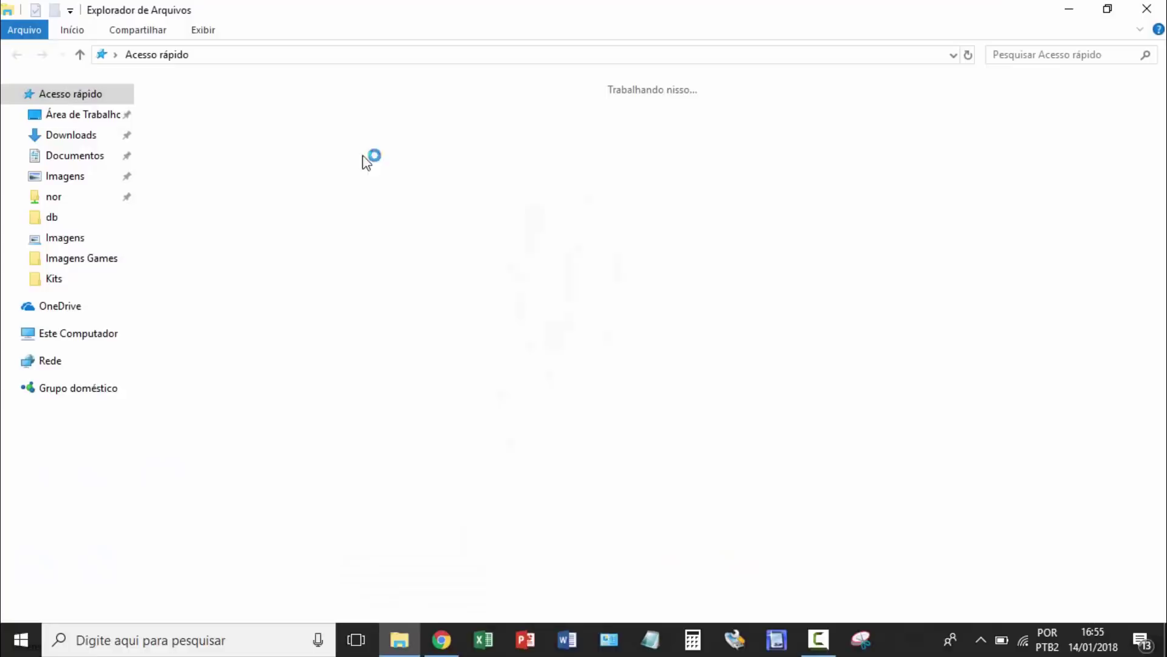
click(73, 139)
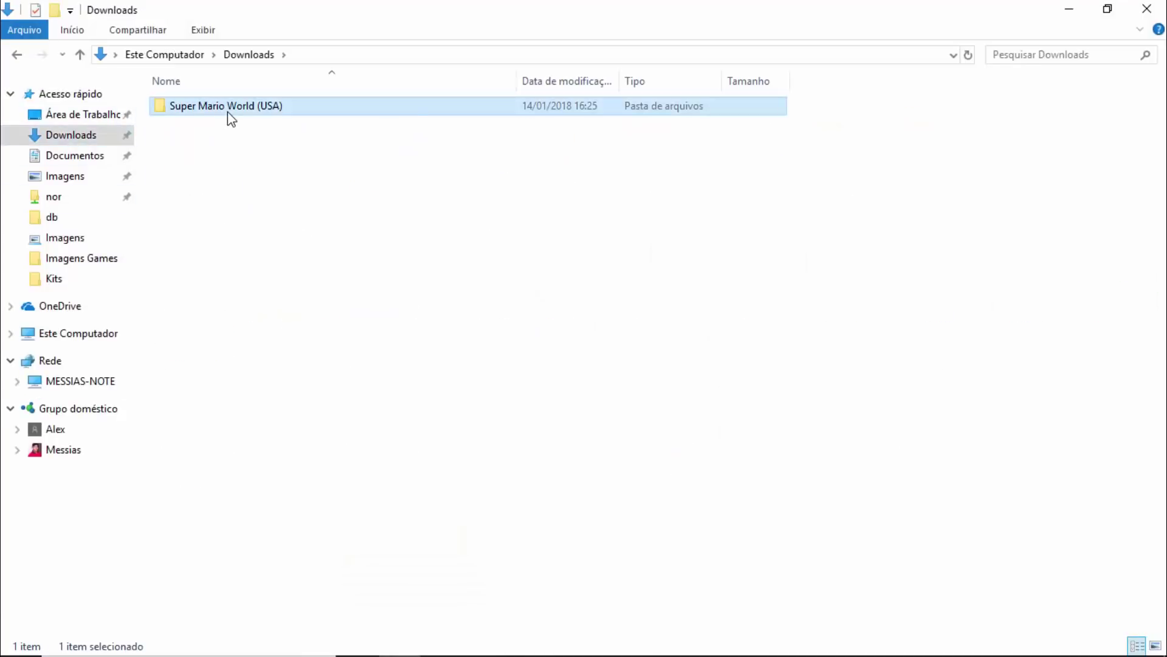
double_click(229, 112)
right_click(237, 114)
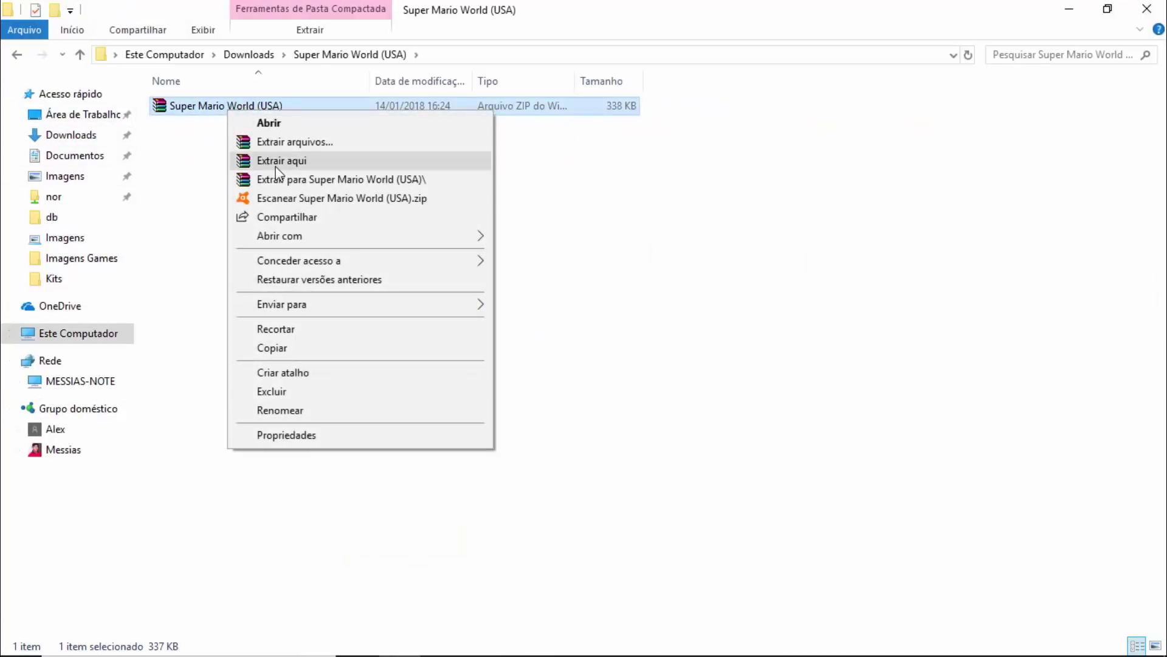
click(293, 350)
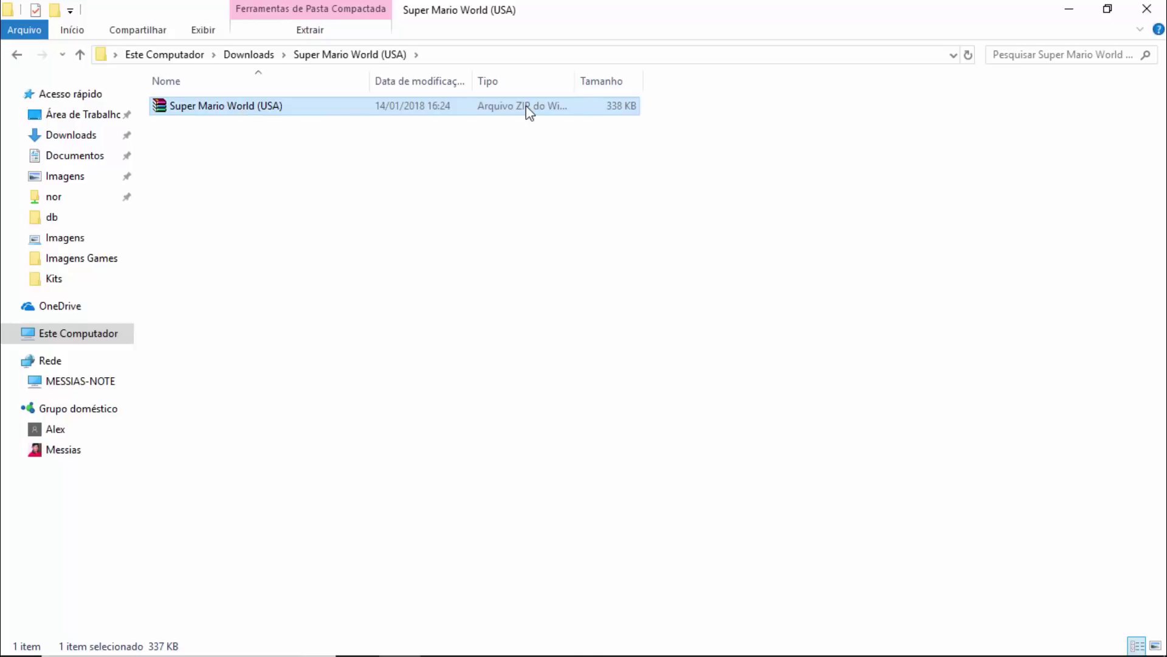
Drag Super Mario World (USA).zip into the Recalbox Upload ROMs drop zone.
right_click(237, 108)
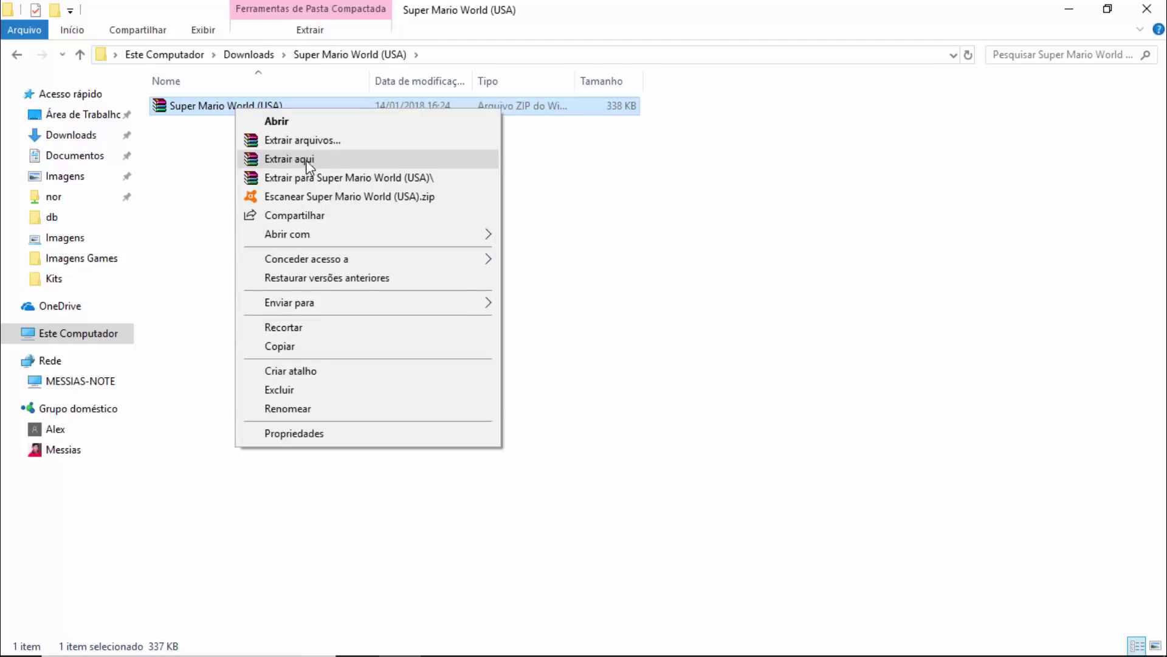
click(213, 110)
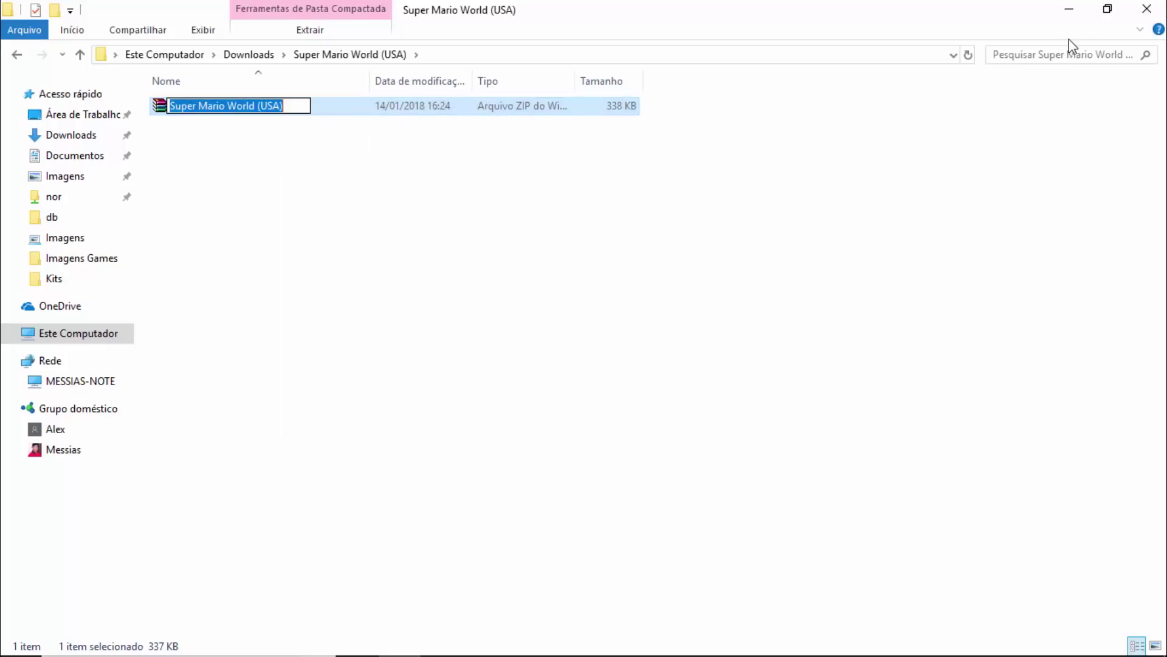
click(239, 125)
right_click(240, 106)
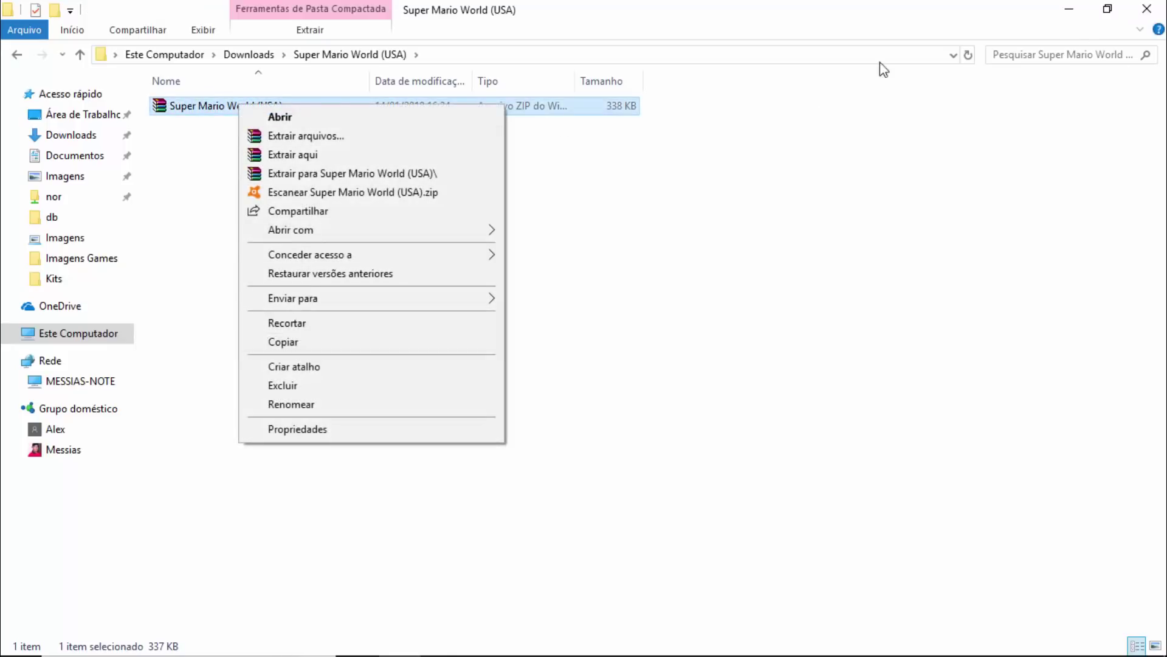
drag(209, 107, 871, 515)
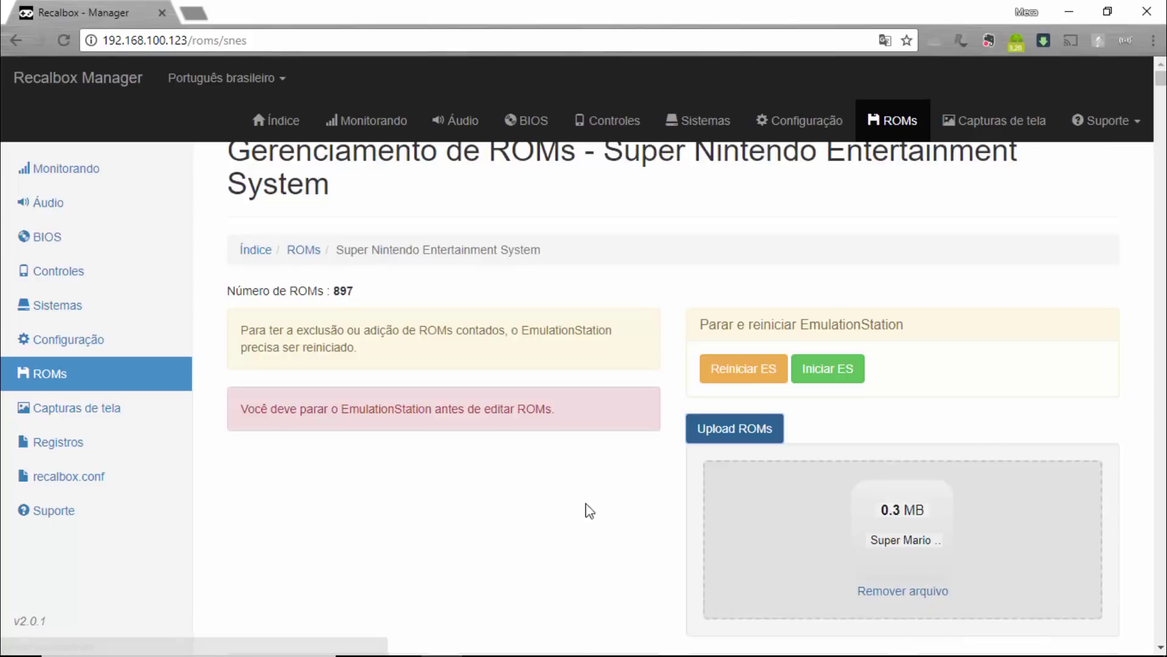
scroll(596, 466, down, 2)
scroll(602, 450, down, 3)
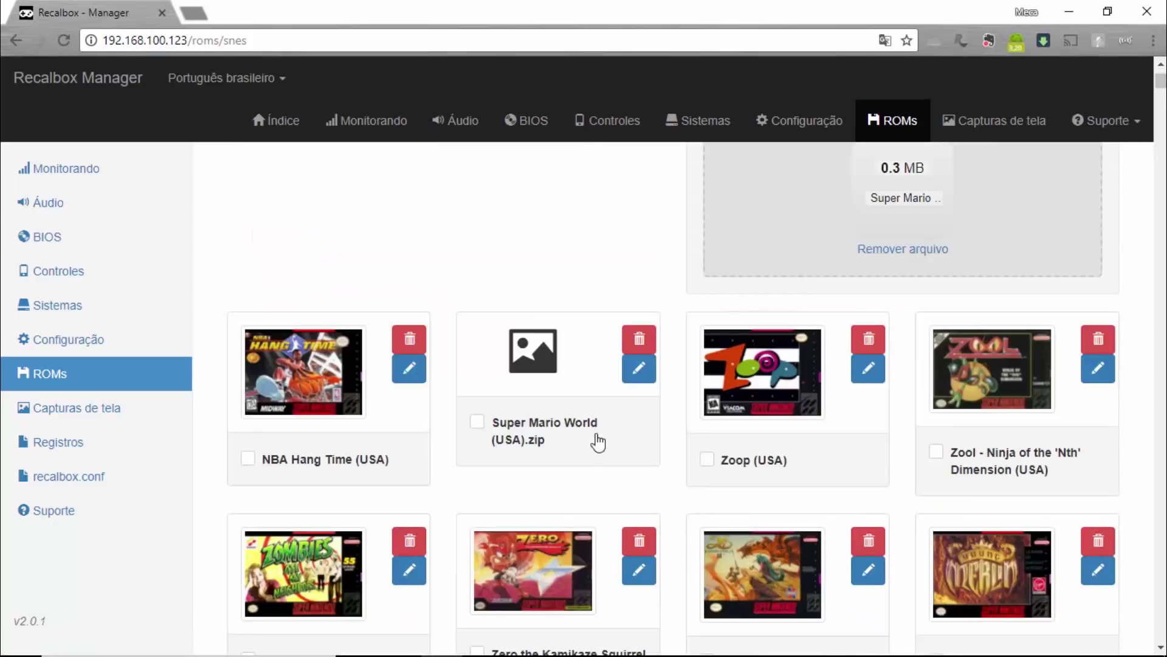
scroll(695, 394, up, 4)
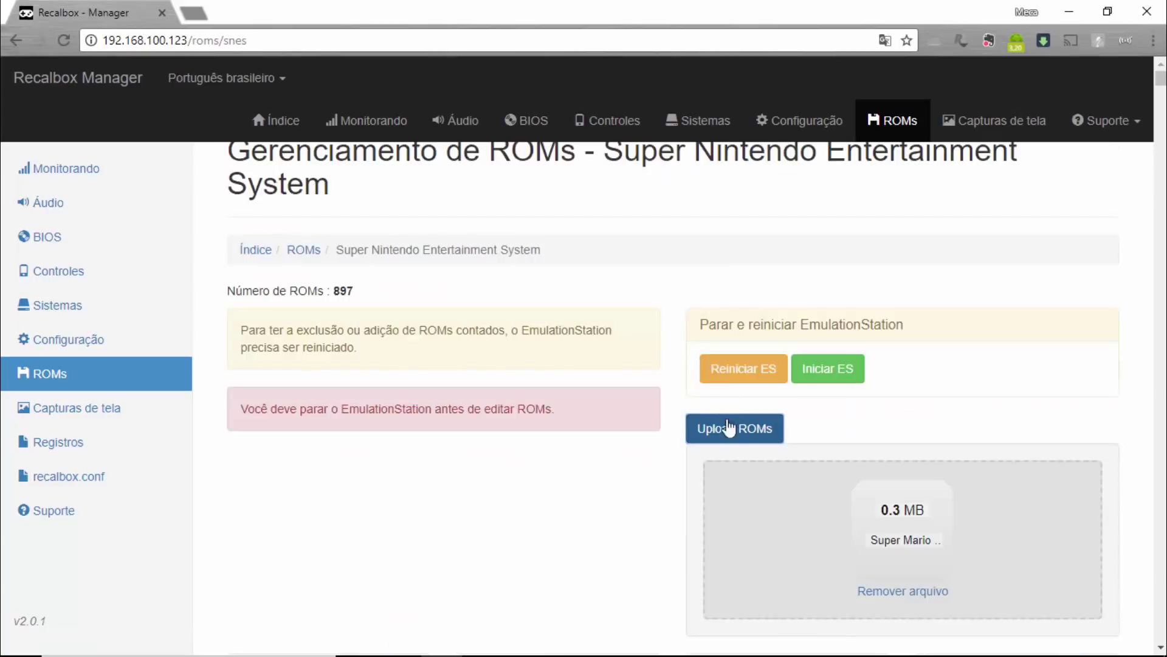
click(732, 433)
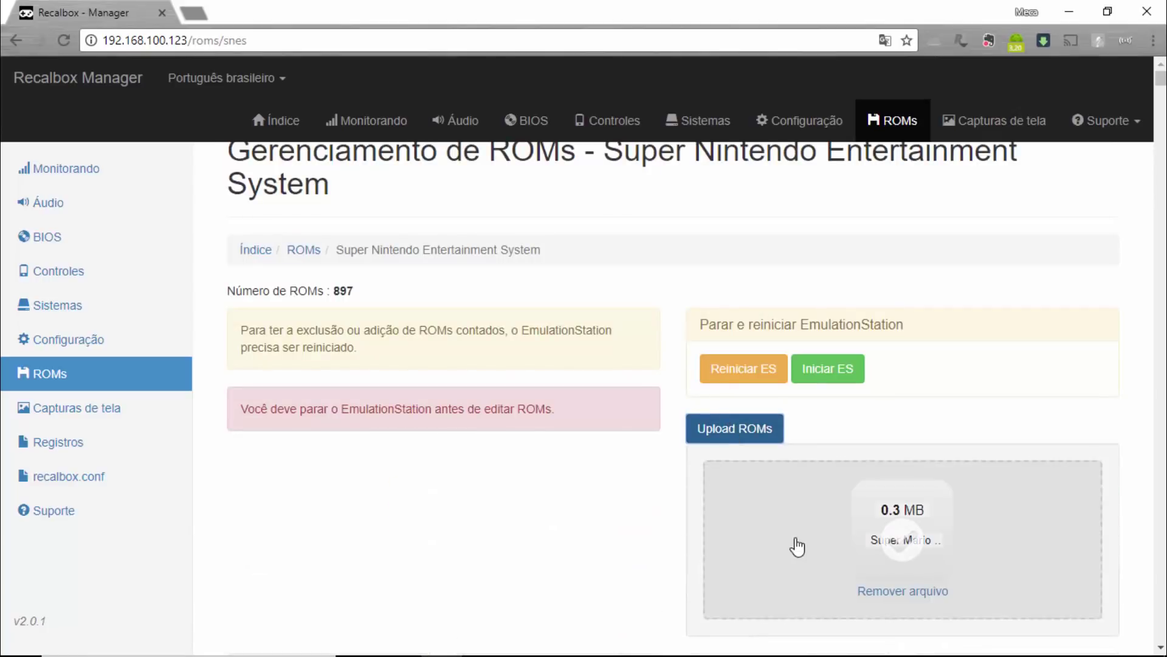
click(795, 545)
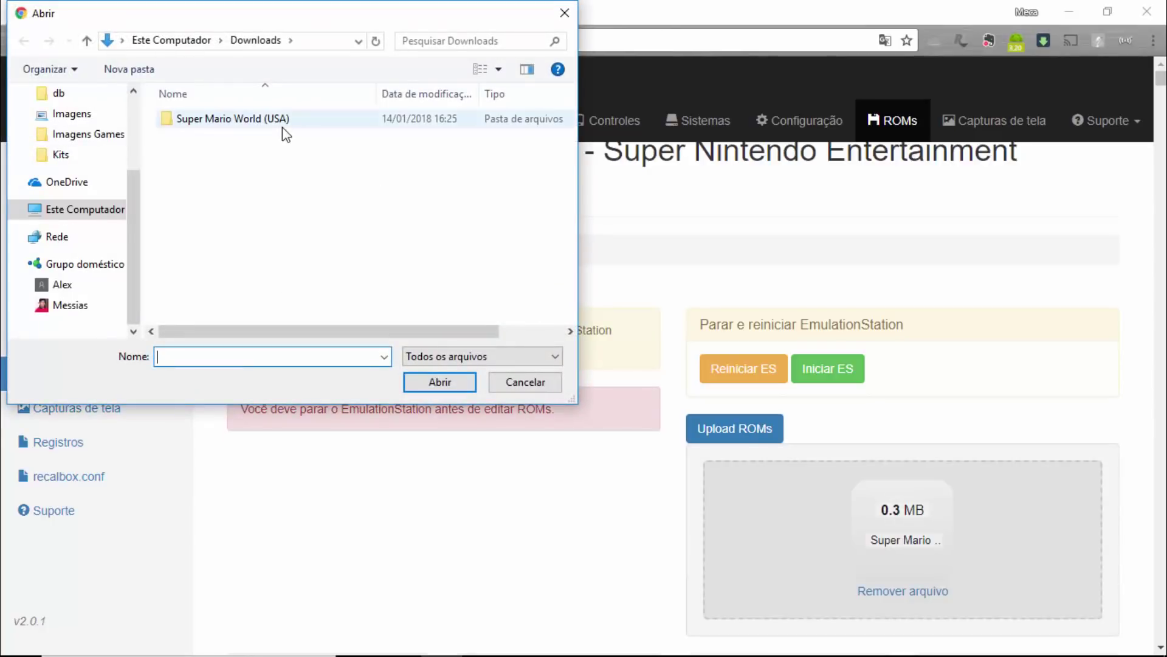
double_click(267, 123)
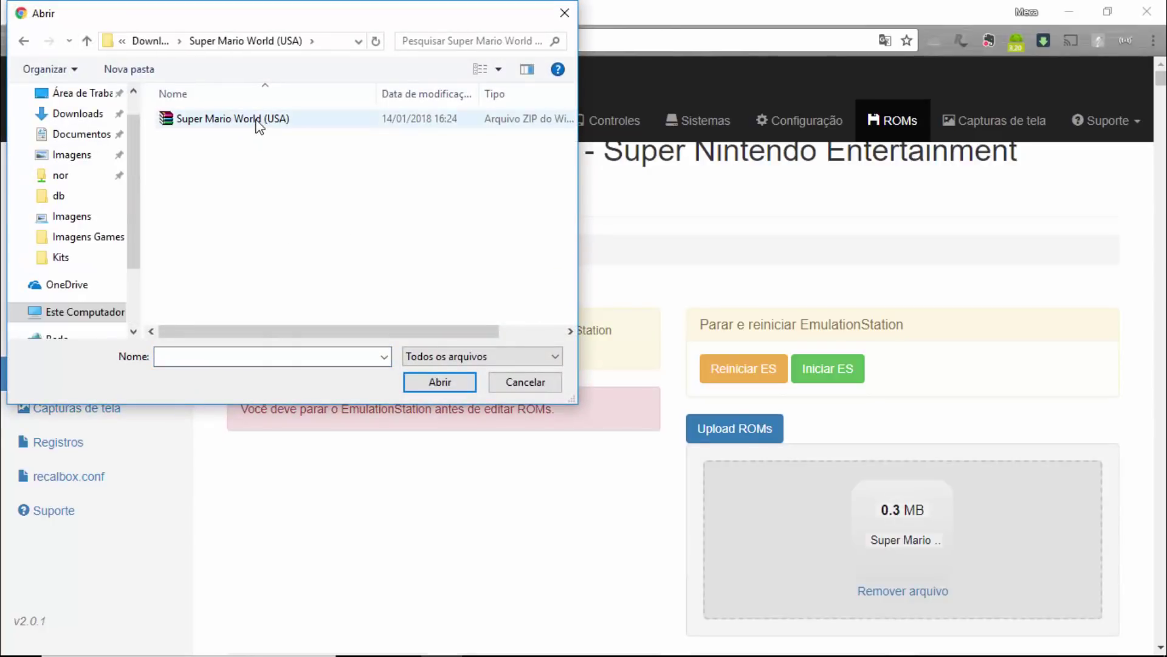
click(549, 384)
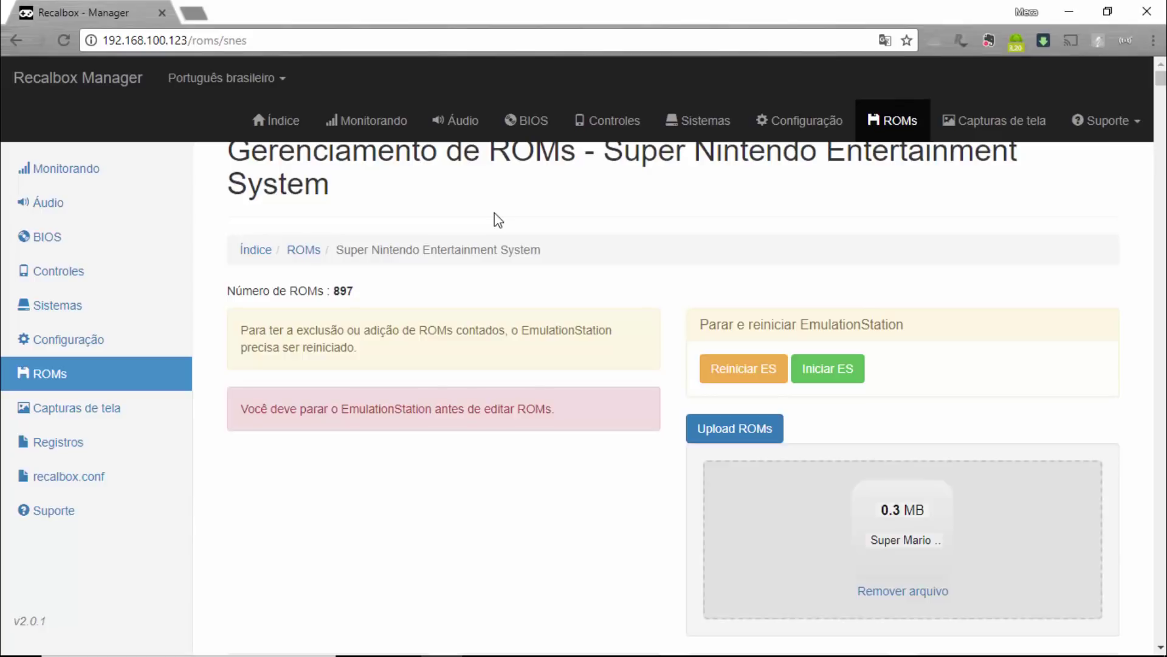
Google 'filezilla download' and open the FileZilla Client download page.
click(275, 45)
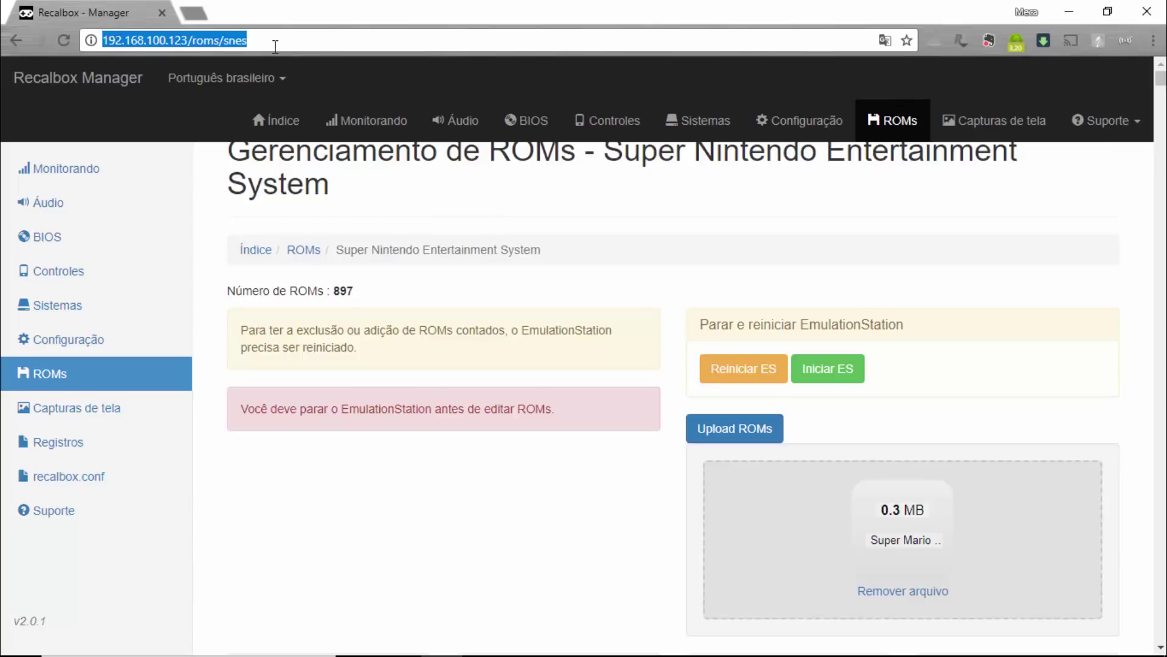
text(google.com.br)
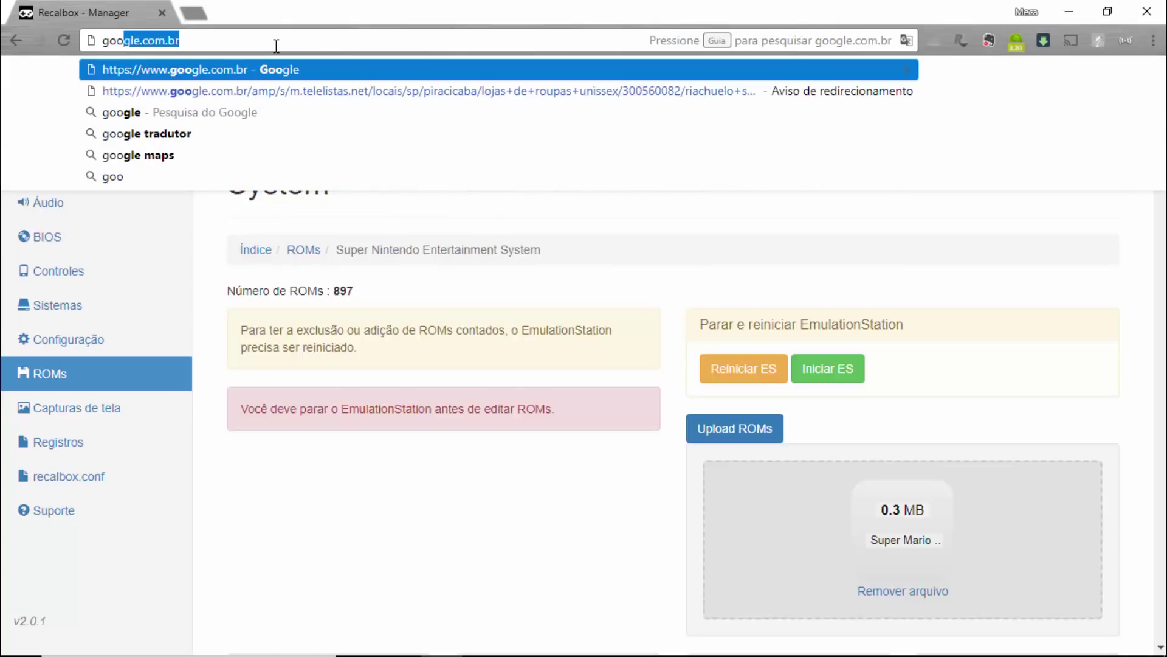
key(Return)
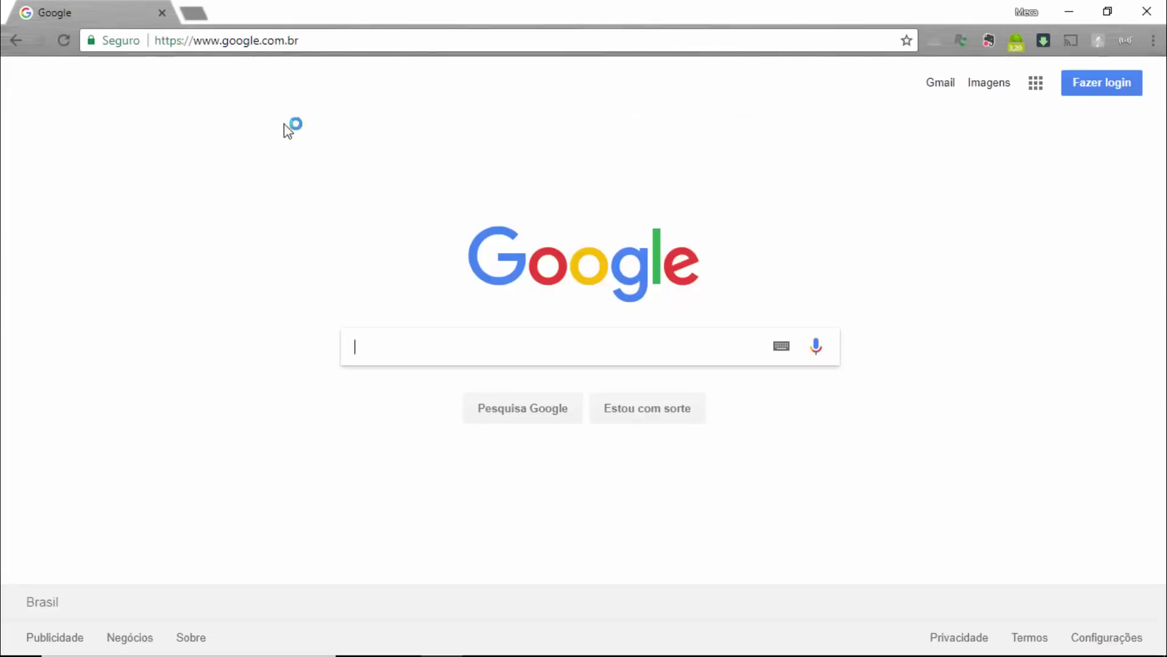
text(file)
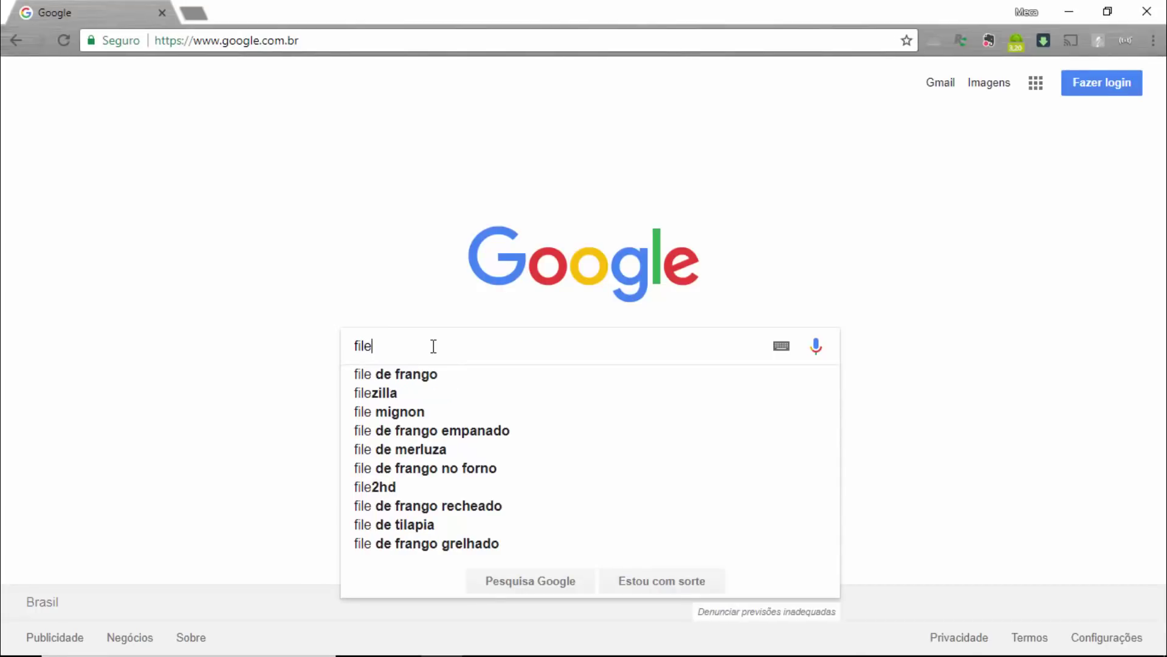
text(zi)
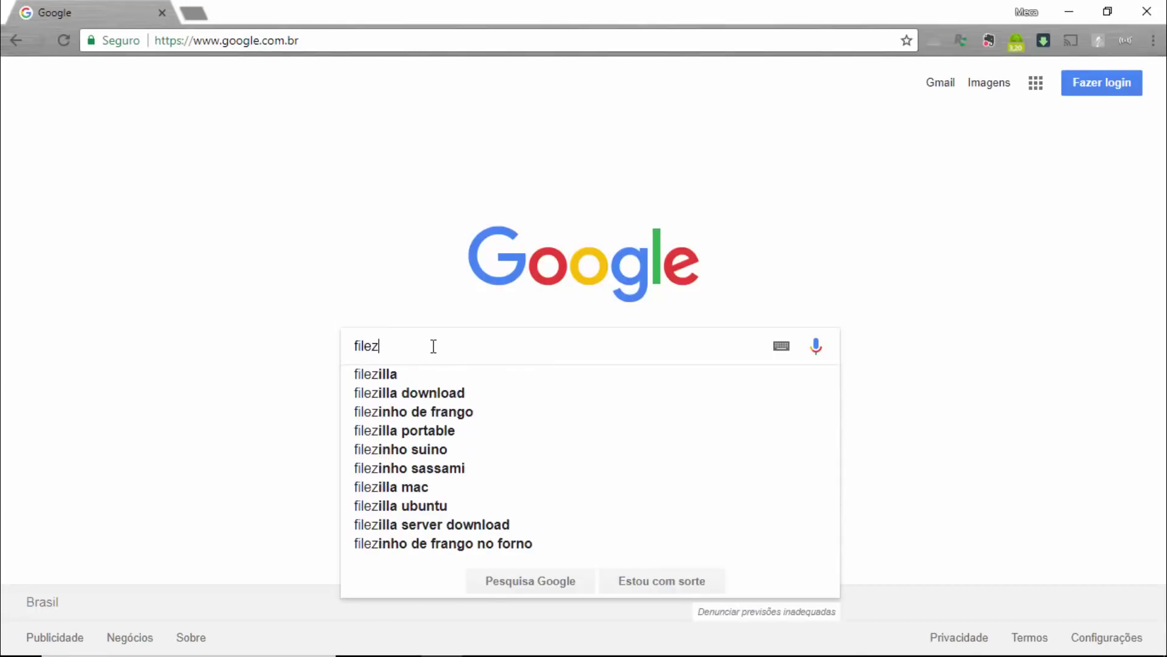
click(392, 397)
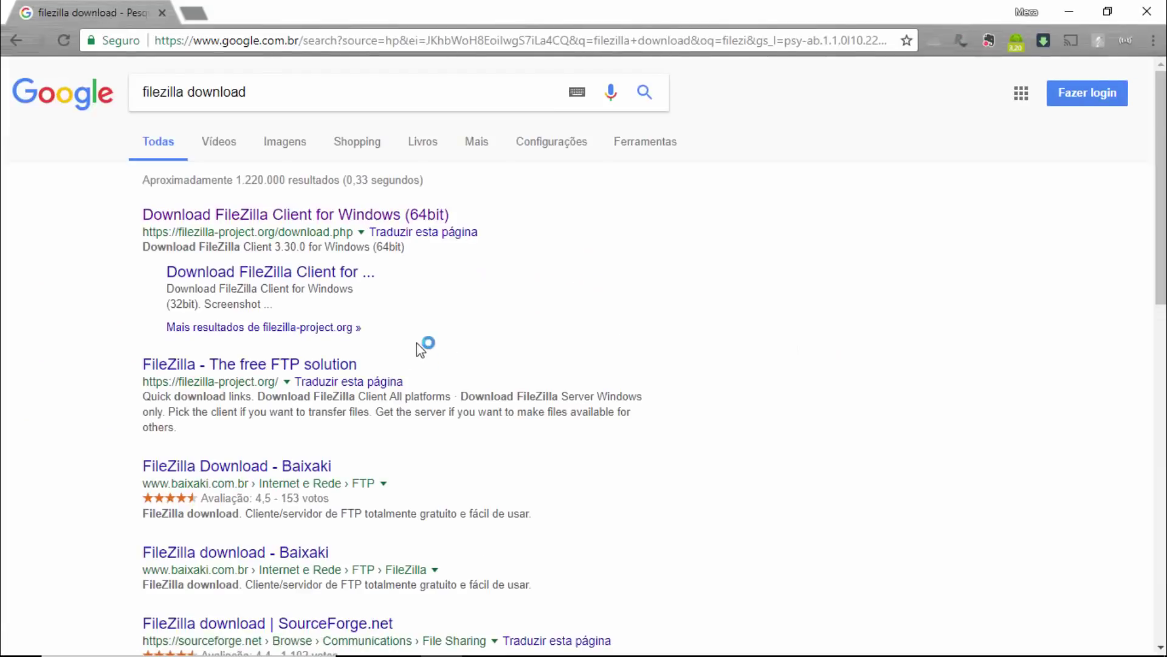
click(382, 217)
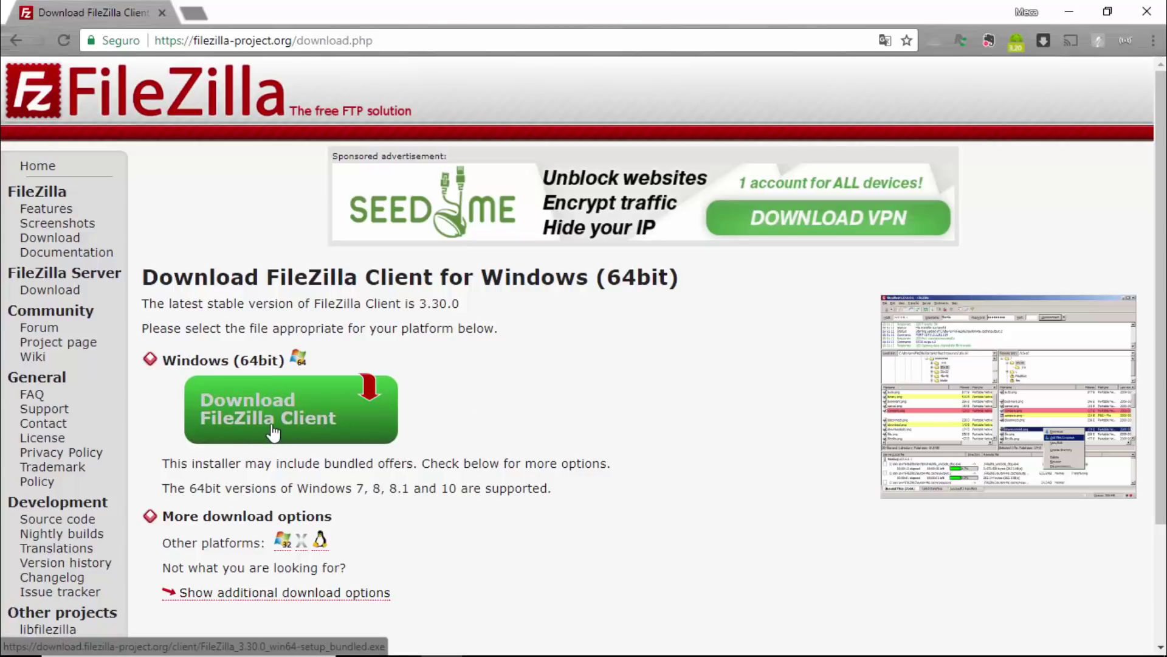
Request the FileZilla Client download for Windows (64bit).
drag(161, 359, 288, 356)
click(262, 358)
drag(191, 360, 248, 363)
click(252, 361)
click(277, 411)
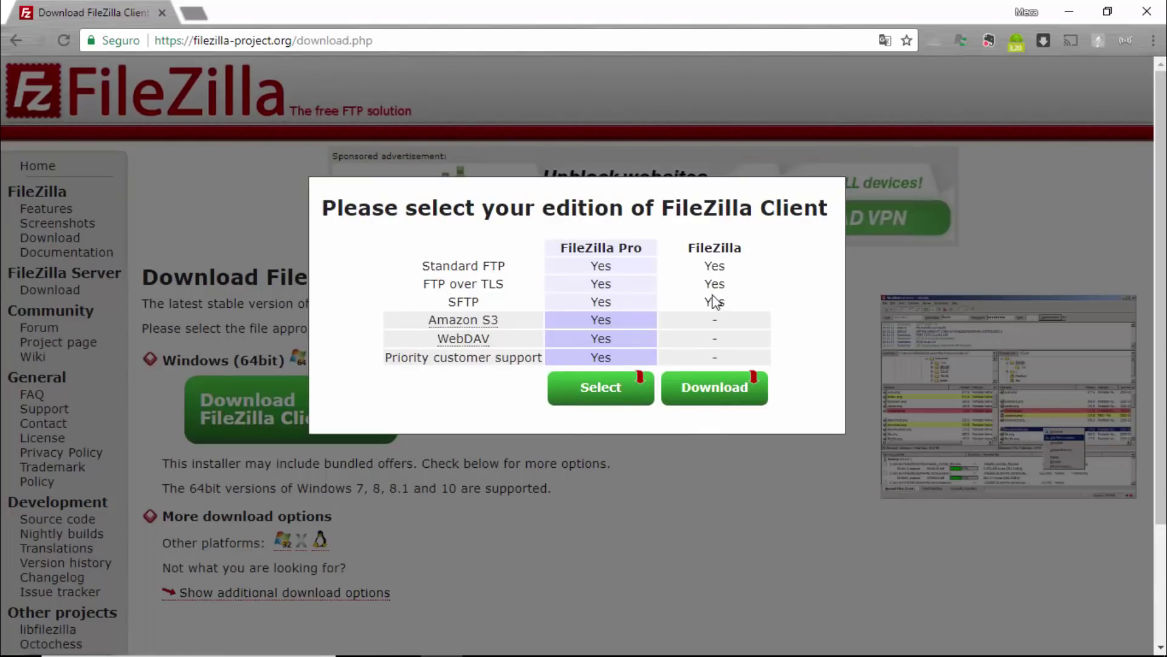
Save the free edition's FileZilla_3.30.0_win64-setup_bundled.exe to Downloads and run it.
double_click(706, 245)
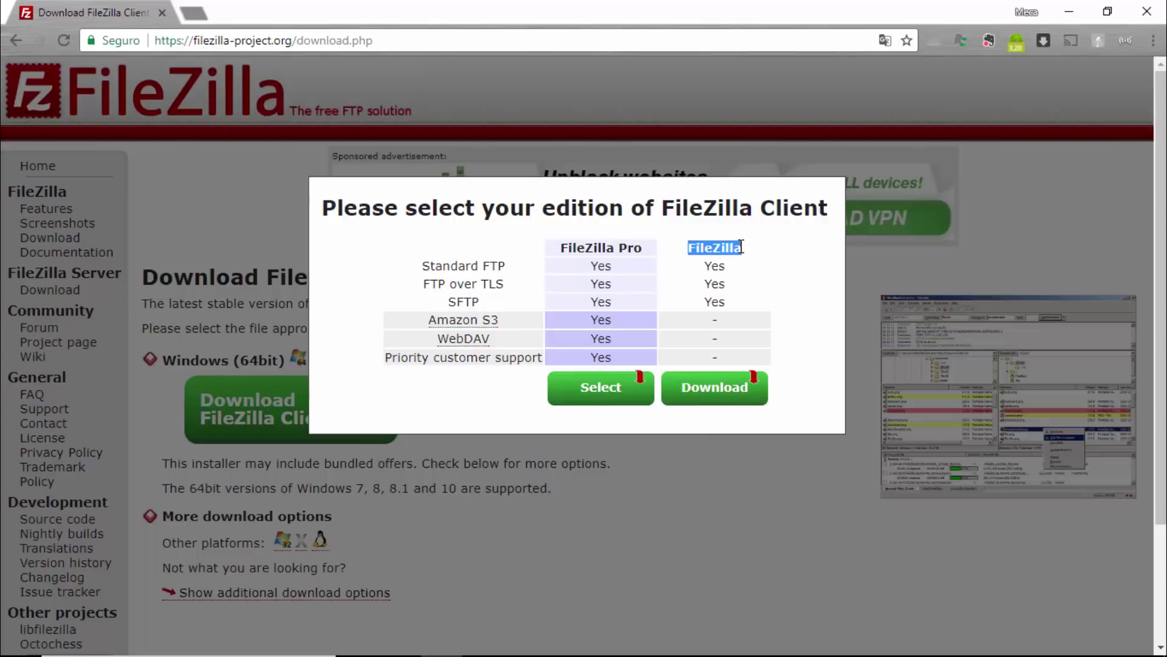
click(722, 269)
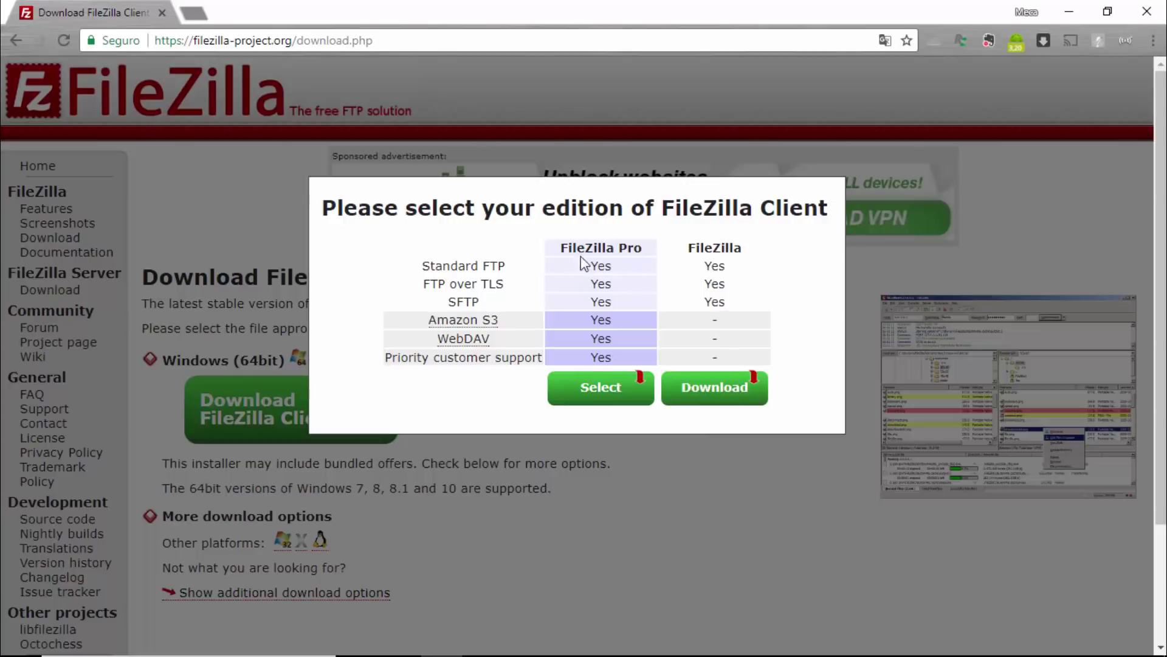
click(725, 401)
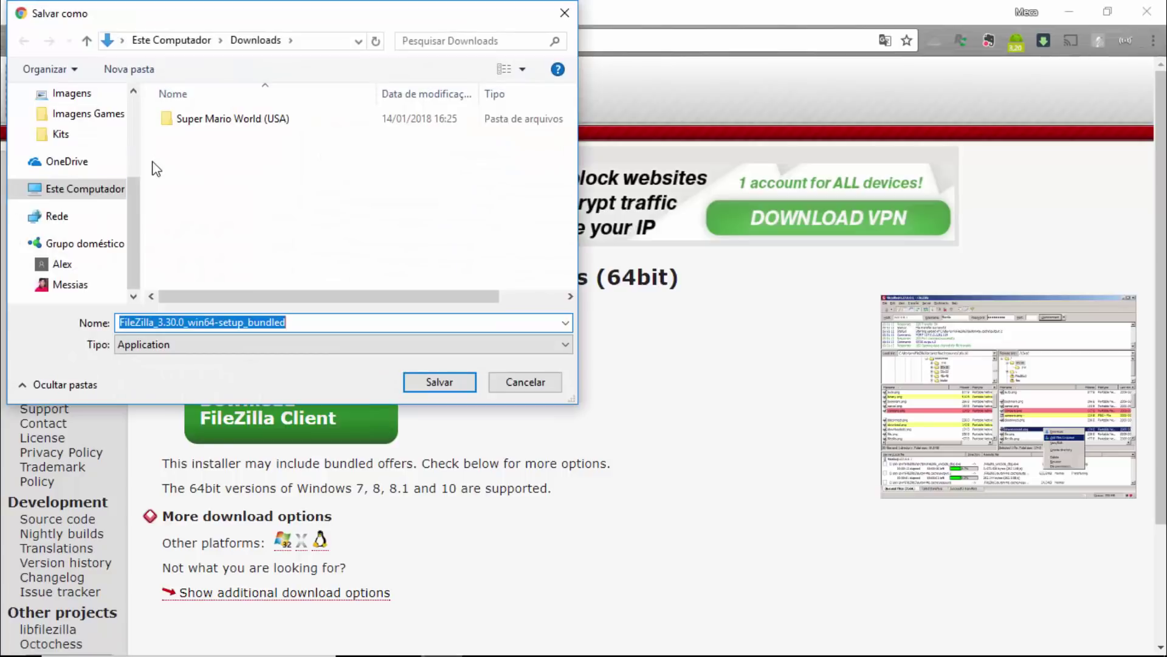
click(256, 40)
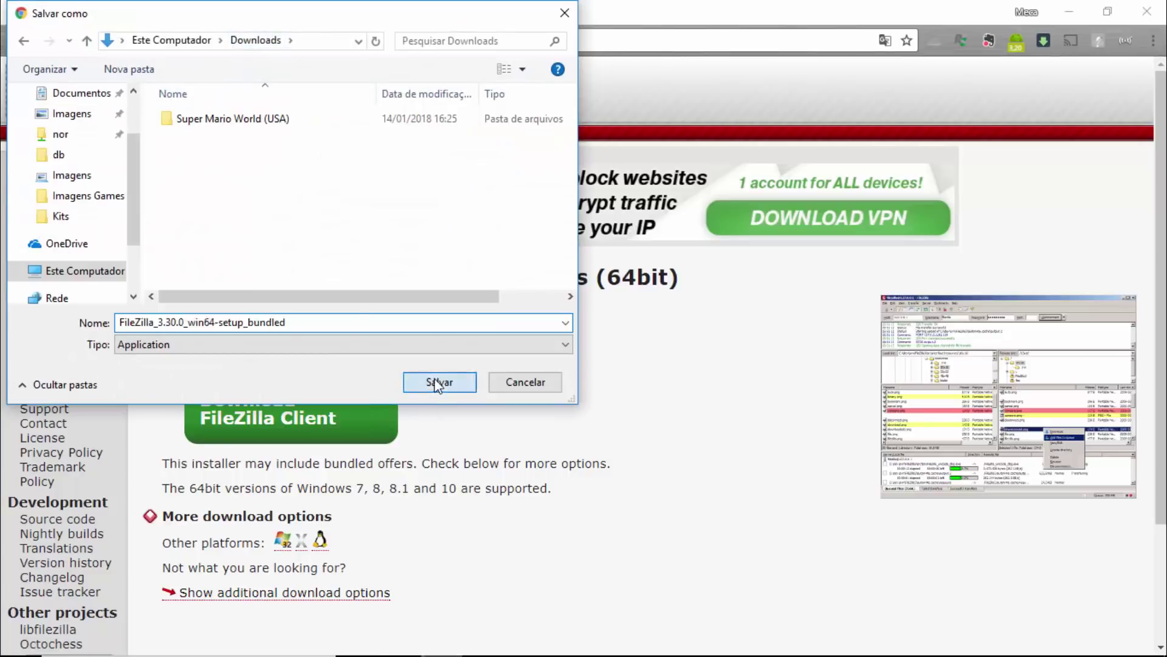
click(438, 383)
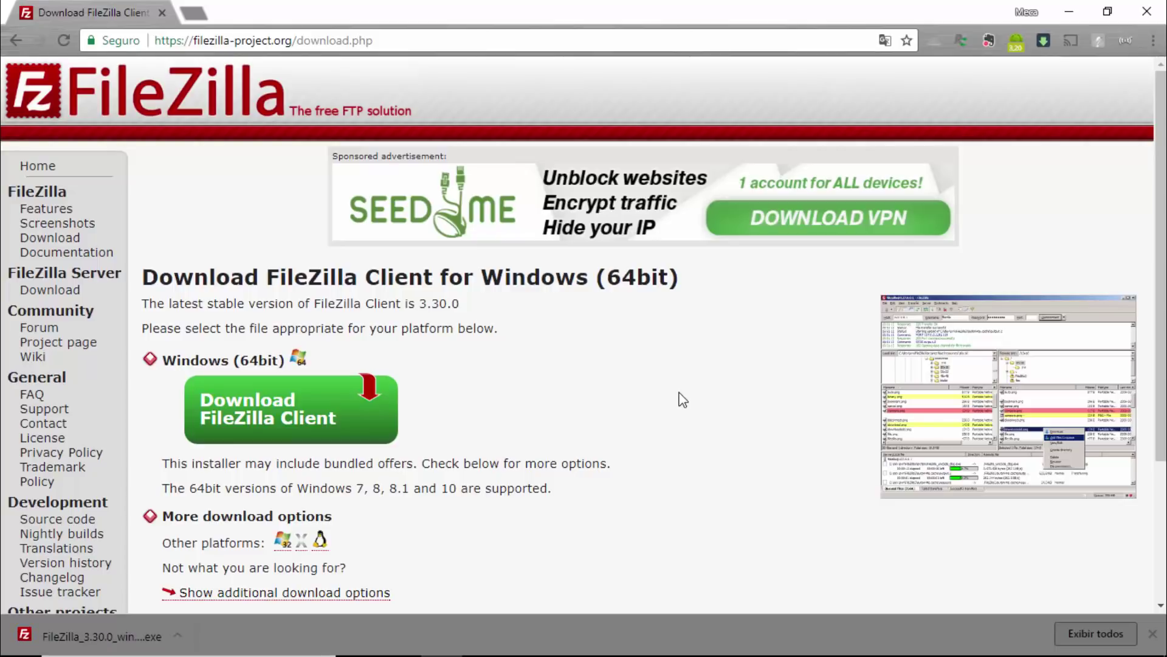
click(72, 641)
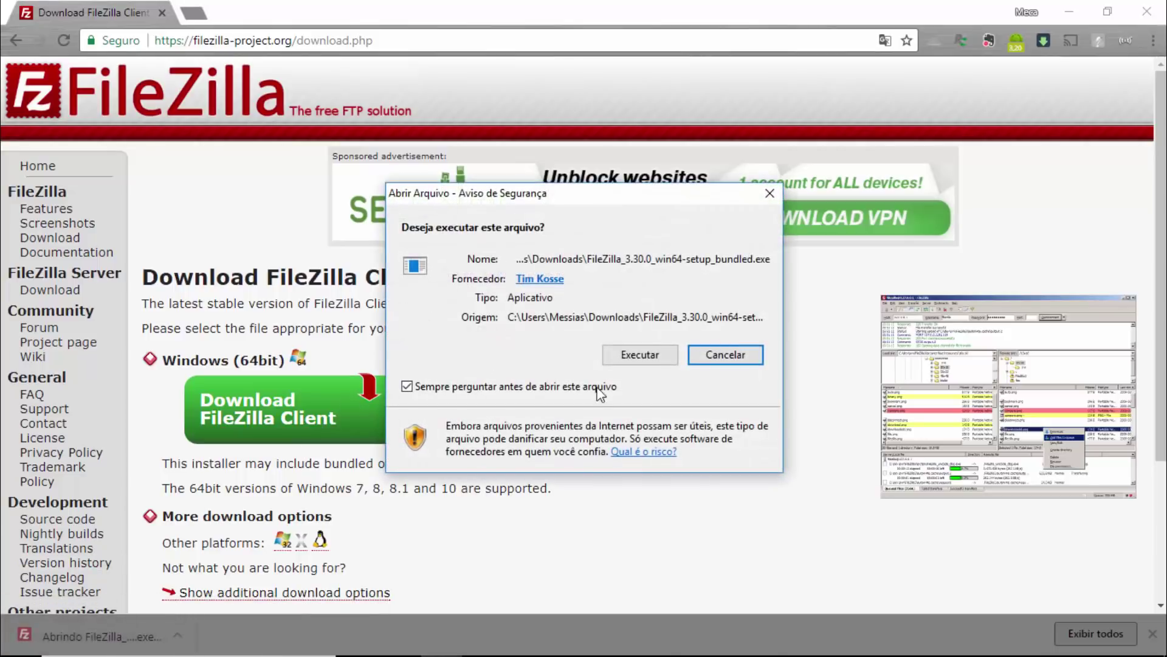
Launch the FileZilla installer, accept the license, and keep the default install options.
click(642, 360)
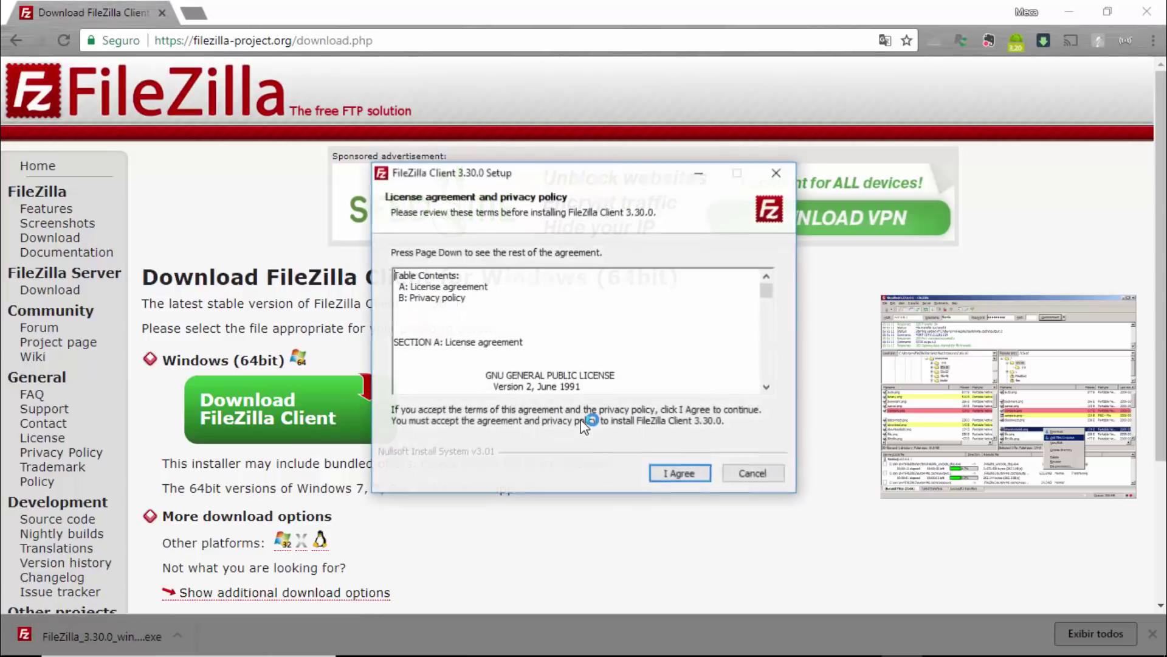
click(678, 473)
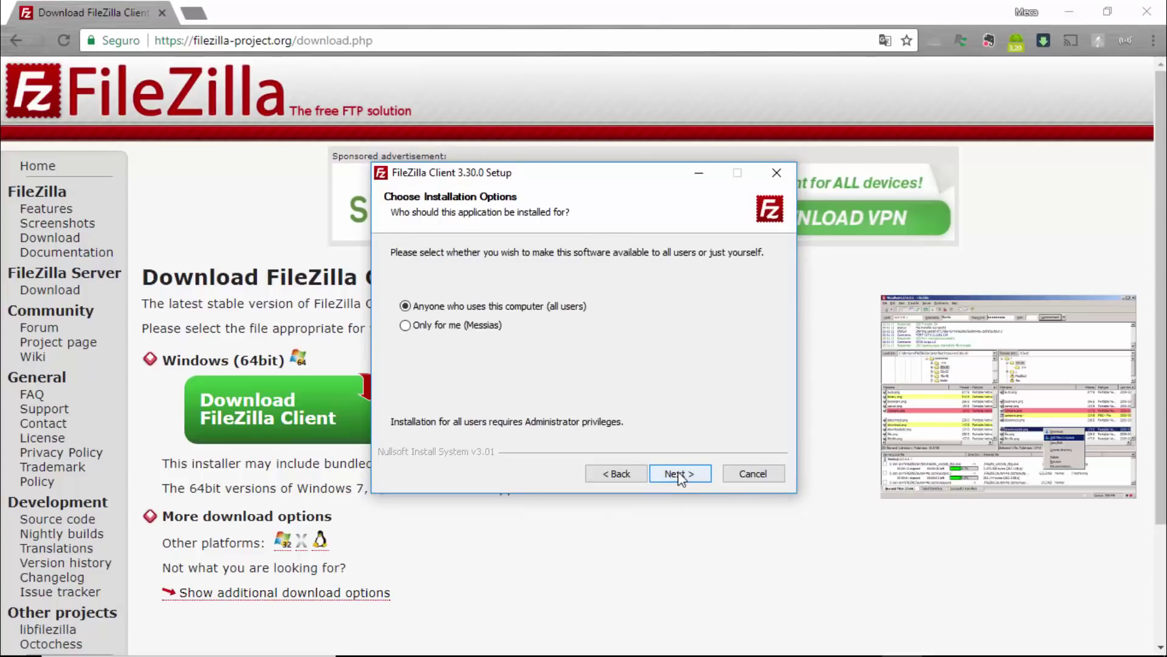
click(678, 474)
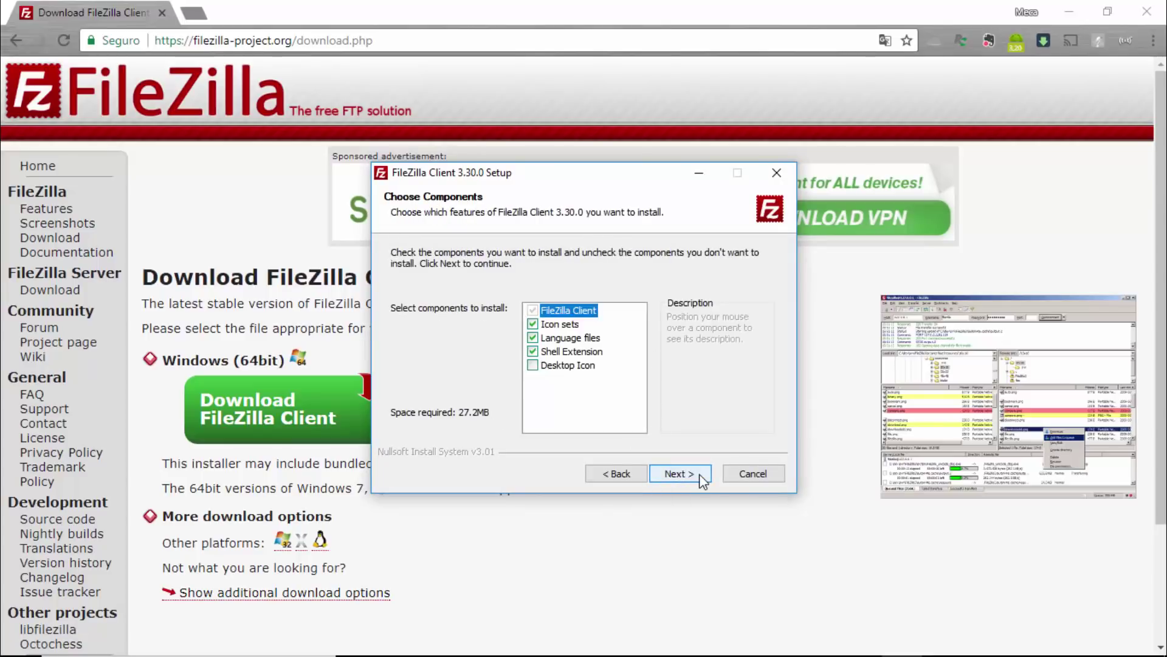
click(703, 479)
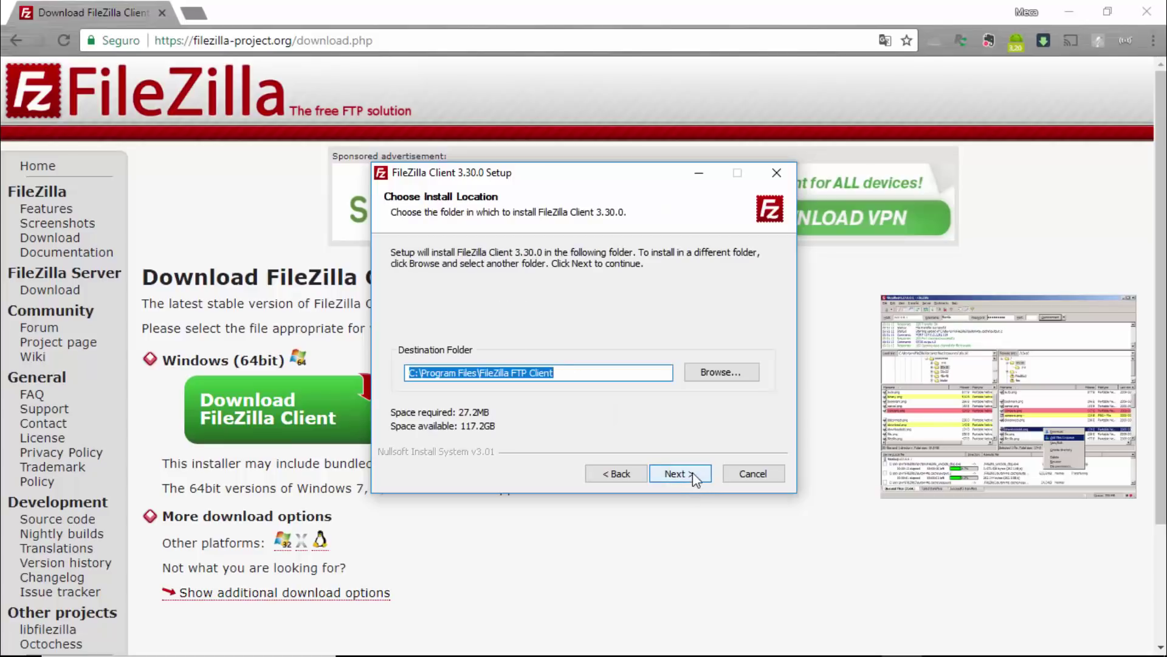
click(692, 472)
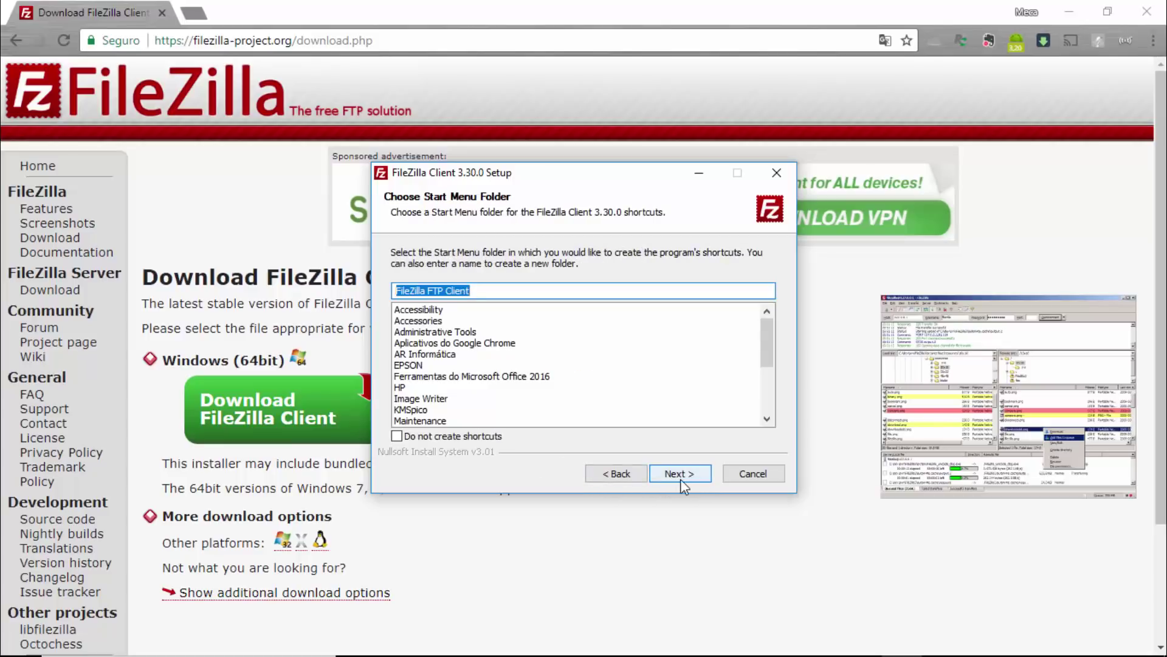
click(680, 477)
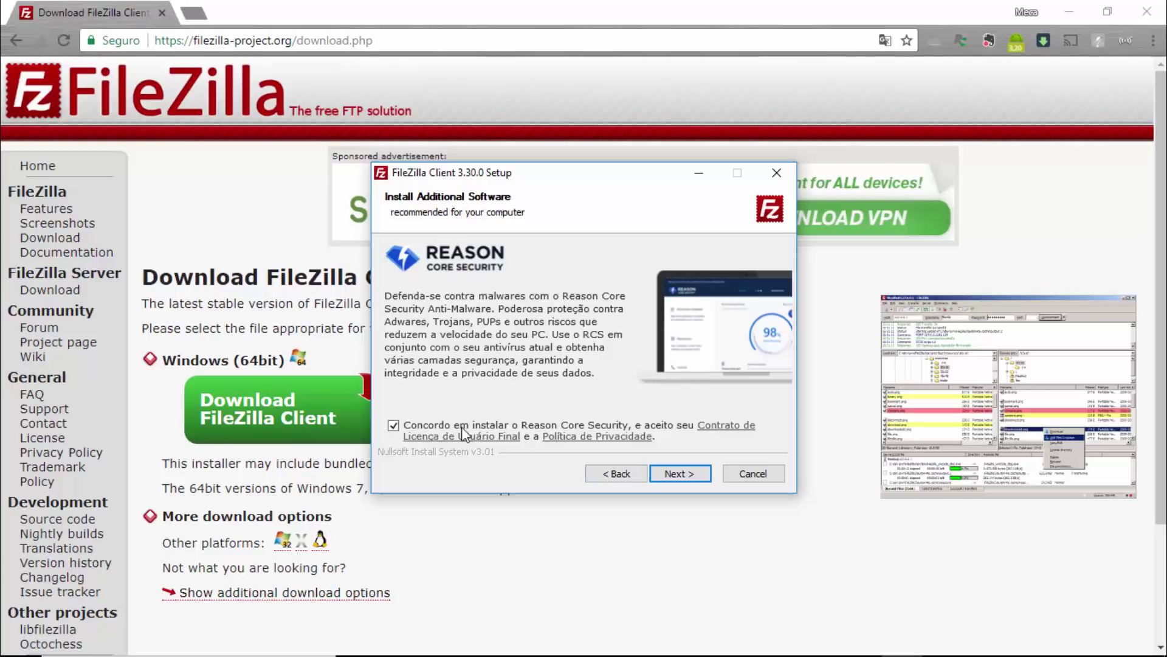
Decline the Reason Core Security, Chromium and Bing offers and start installing.
click(393, 426)
click(679, 473)
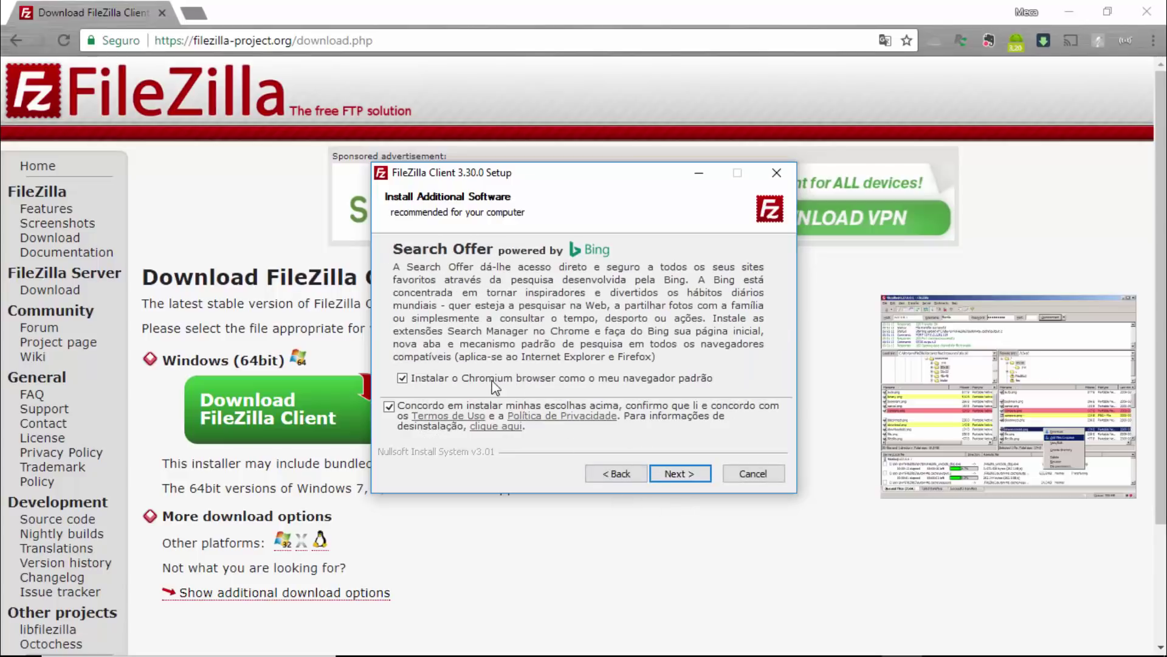
click(402, 378)
click(390, 406)
click(692, 474)
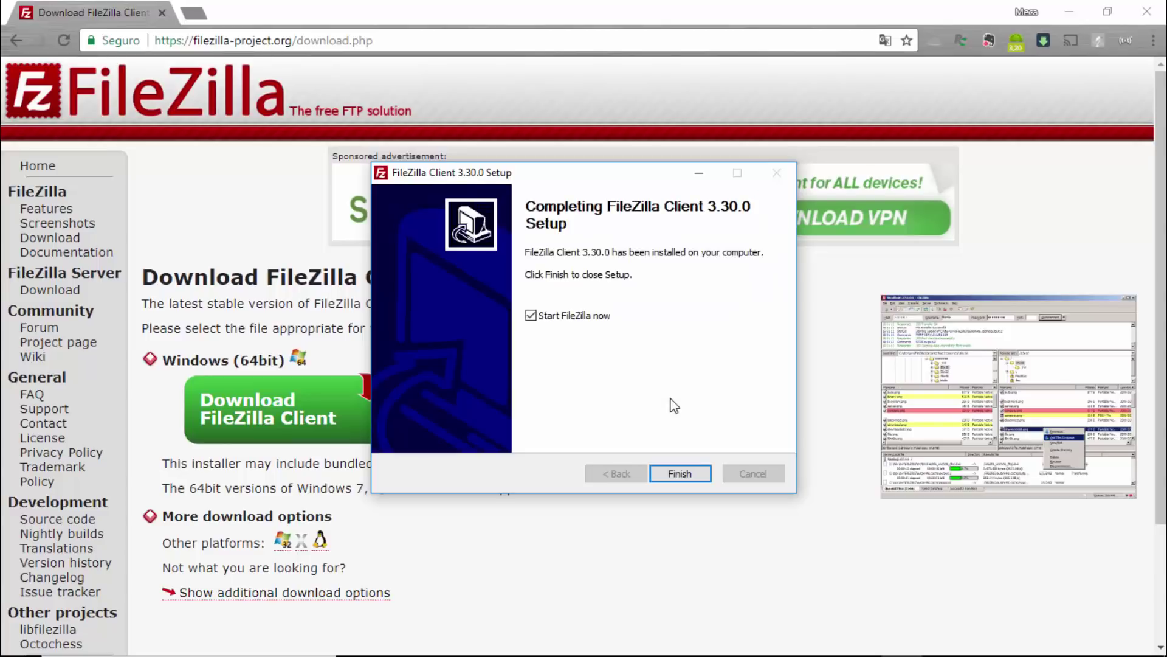
Finish setup, close Chrome, minimize Explorer, and dismiss the Bem-vindo ao FileZilla dialog.
click(690, 477)
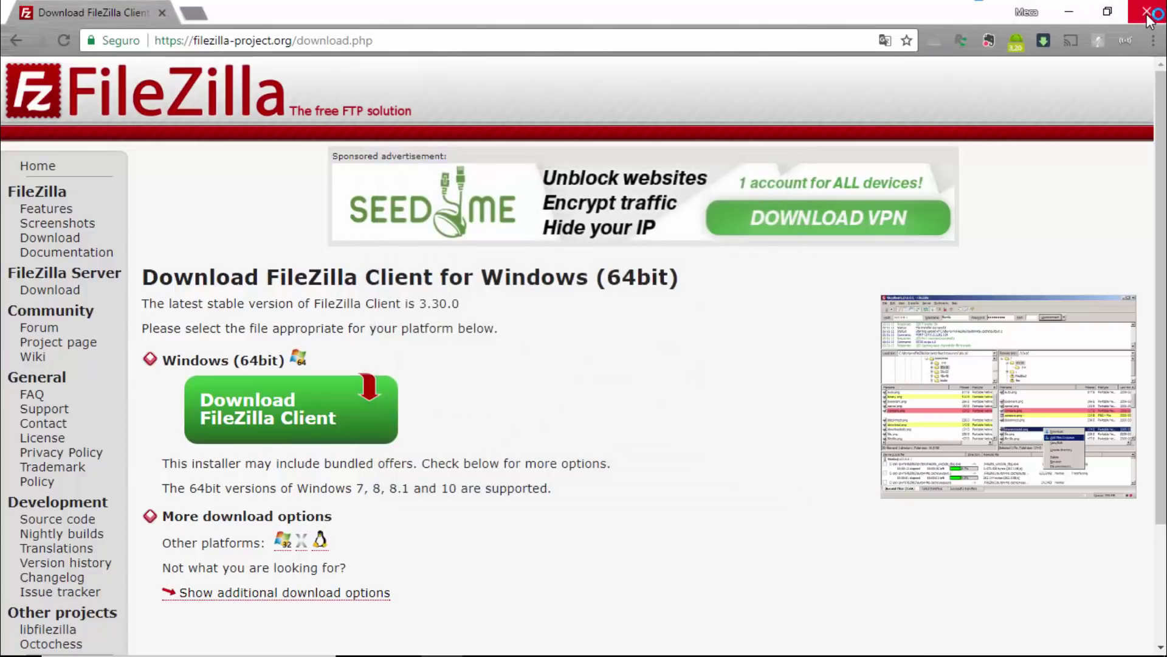
click(1069, 13)
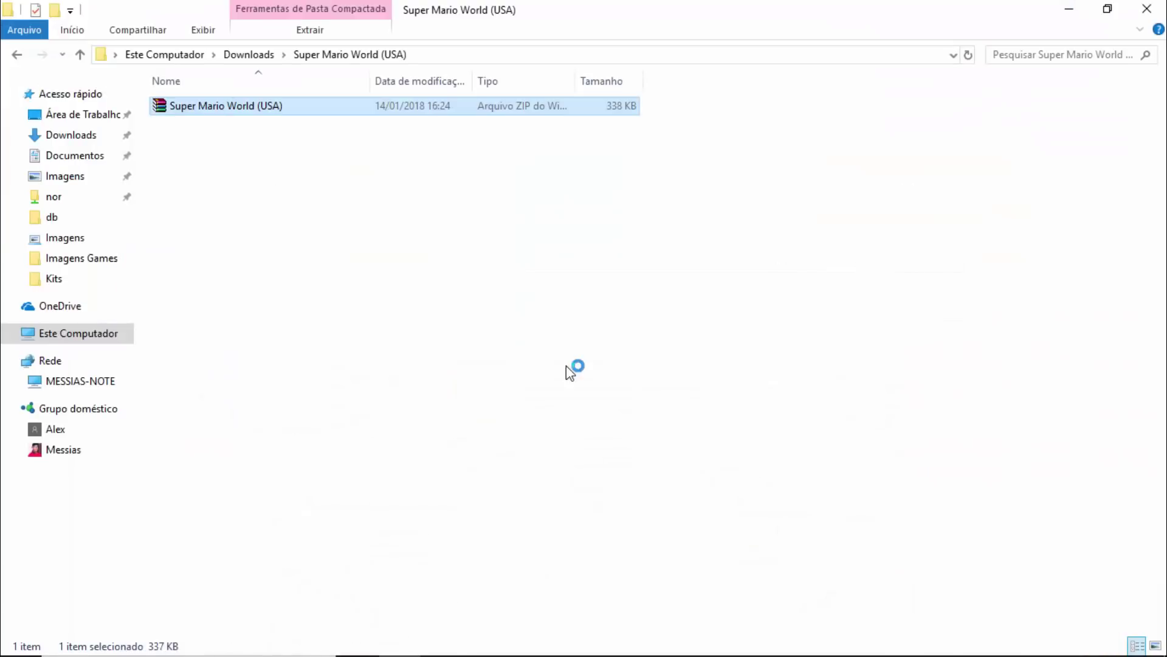
click(1071, 11)
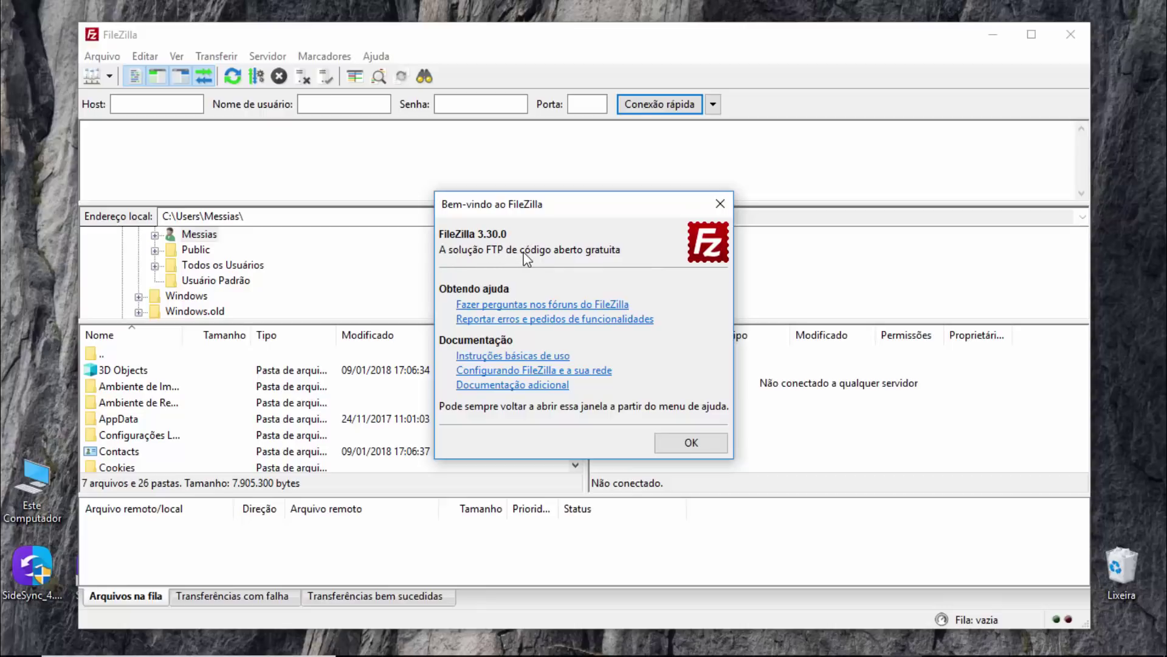
click(693, 442)
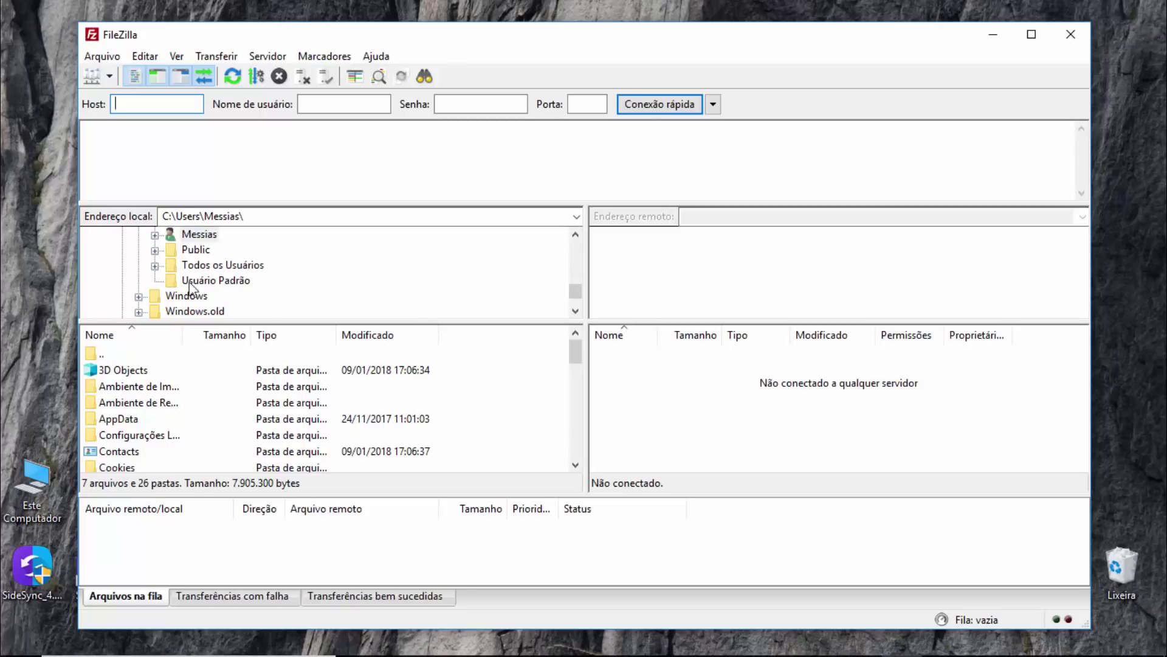
Browse the local pane into Public\Downloads and back up to C:\Users.
scroll(190, 276, down, 1)
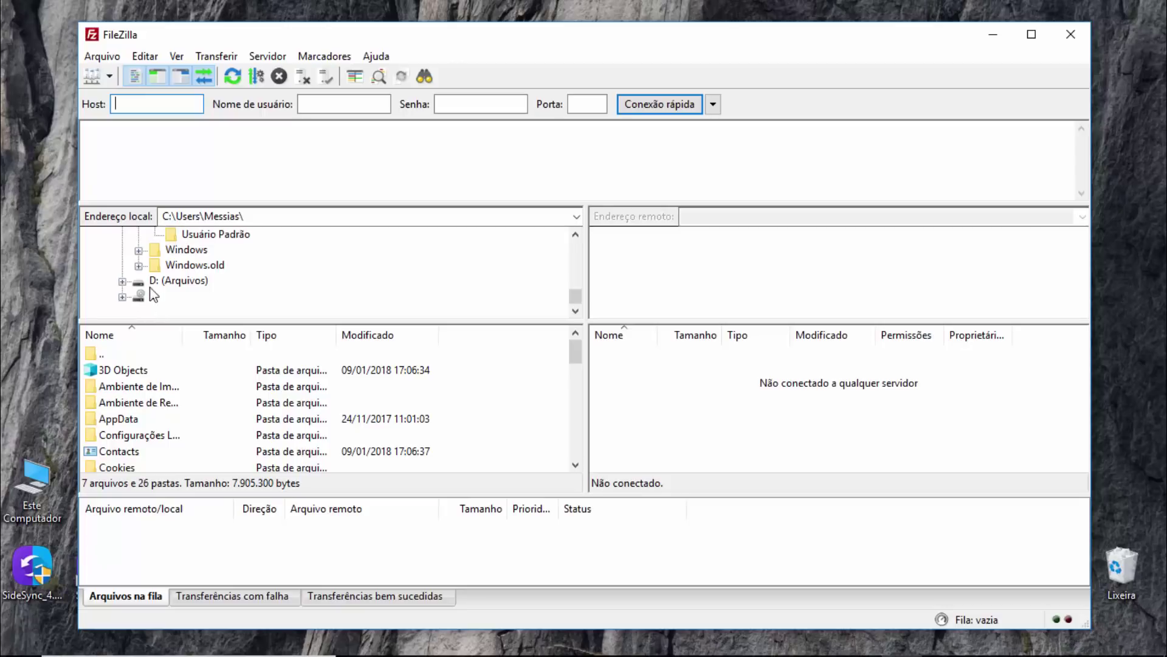
scroll(181, 279, up, 2)
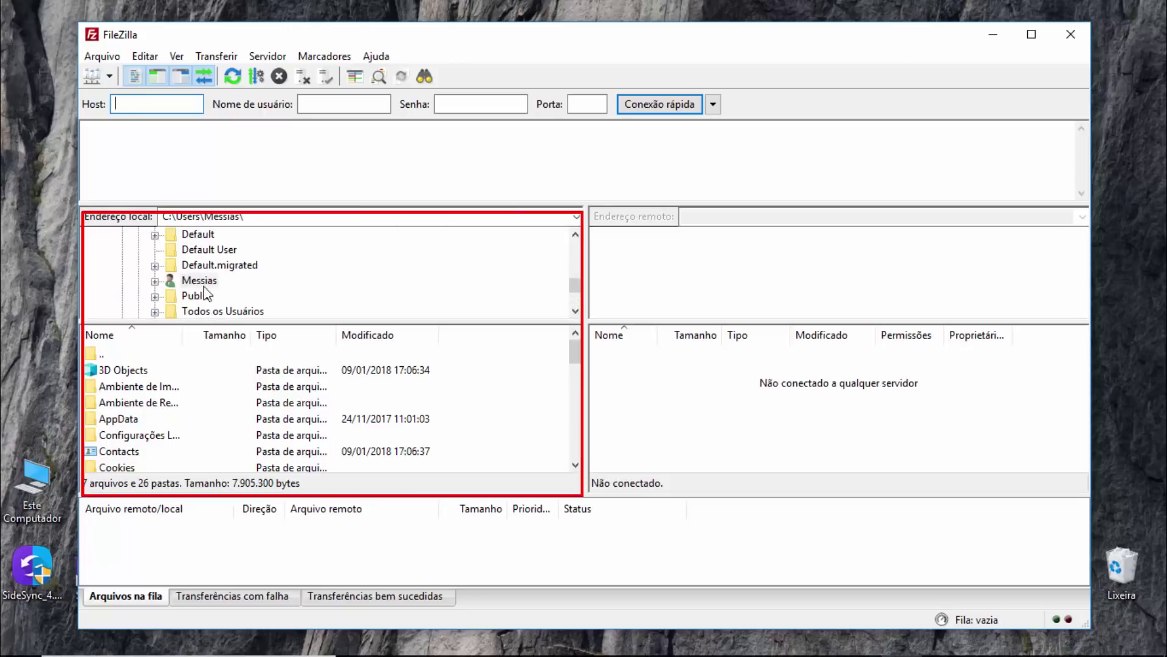
click(197, 296)
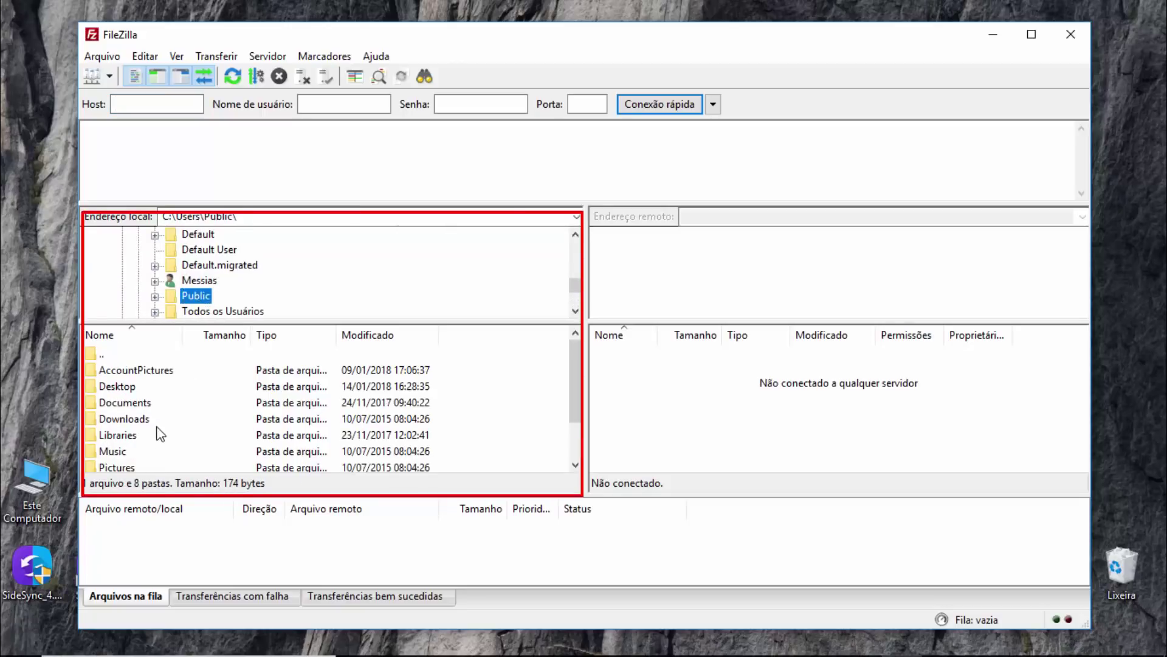
double_click(138, 420)
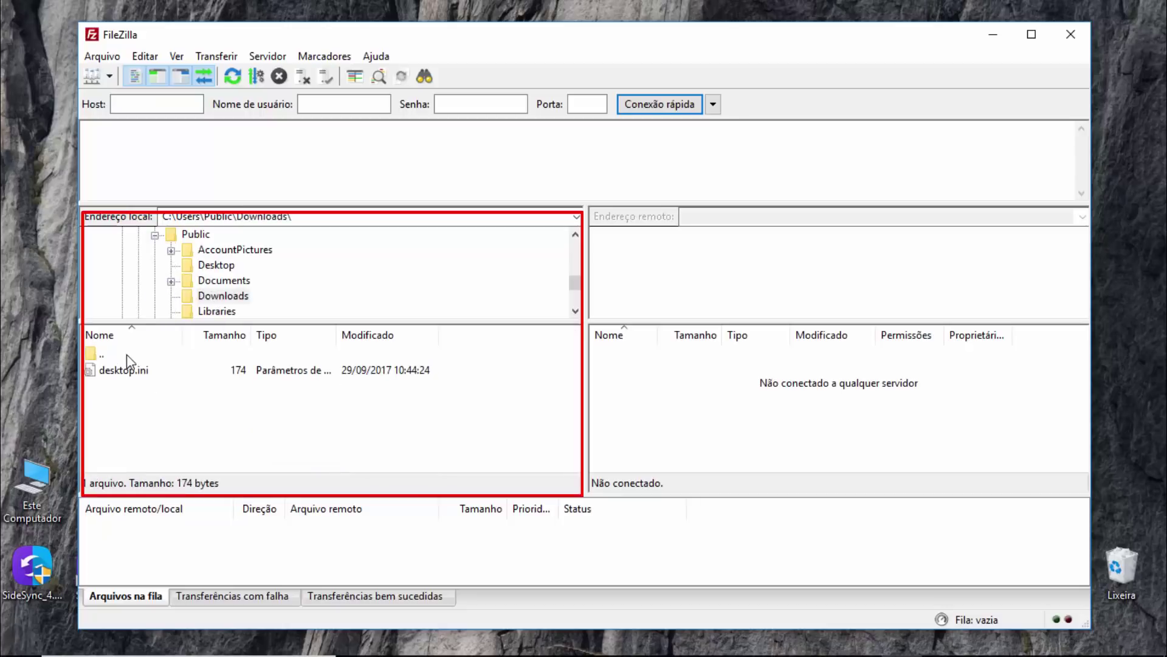
double_click(127, 355)
double_click(125, 353)
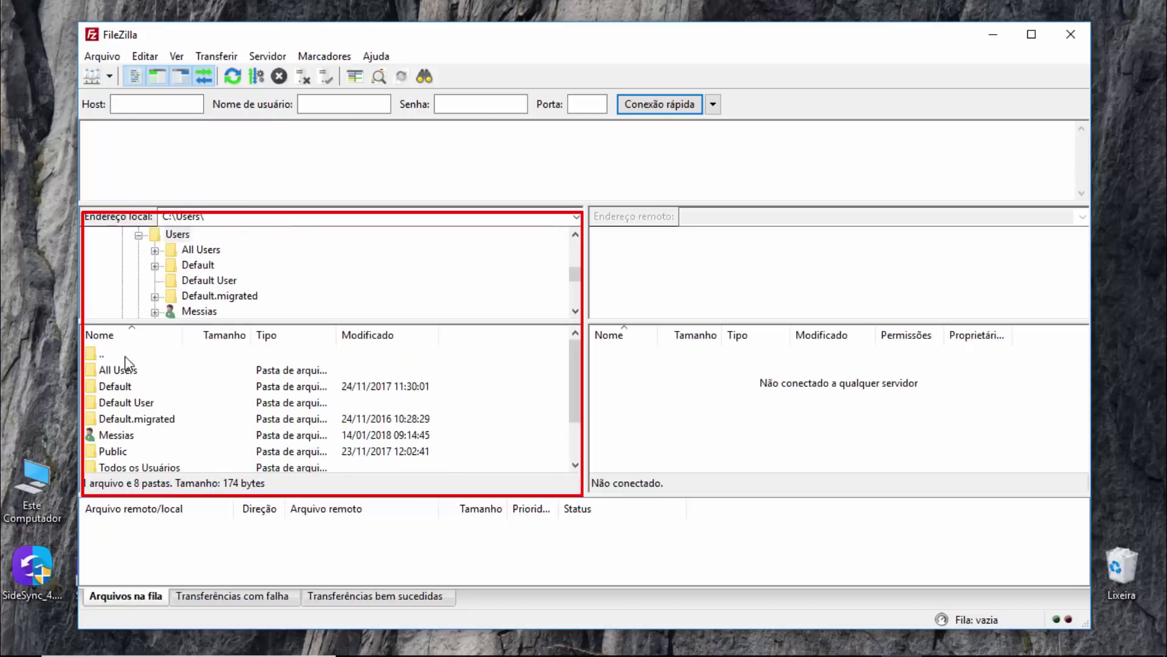
Open the user's Downloads folder with the Super Mario World folder, then maximize FileZilla.
scroll(176, 431, down, 1)
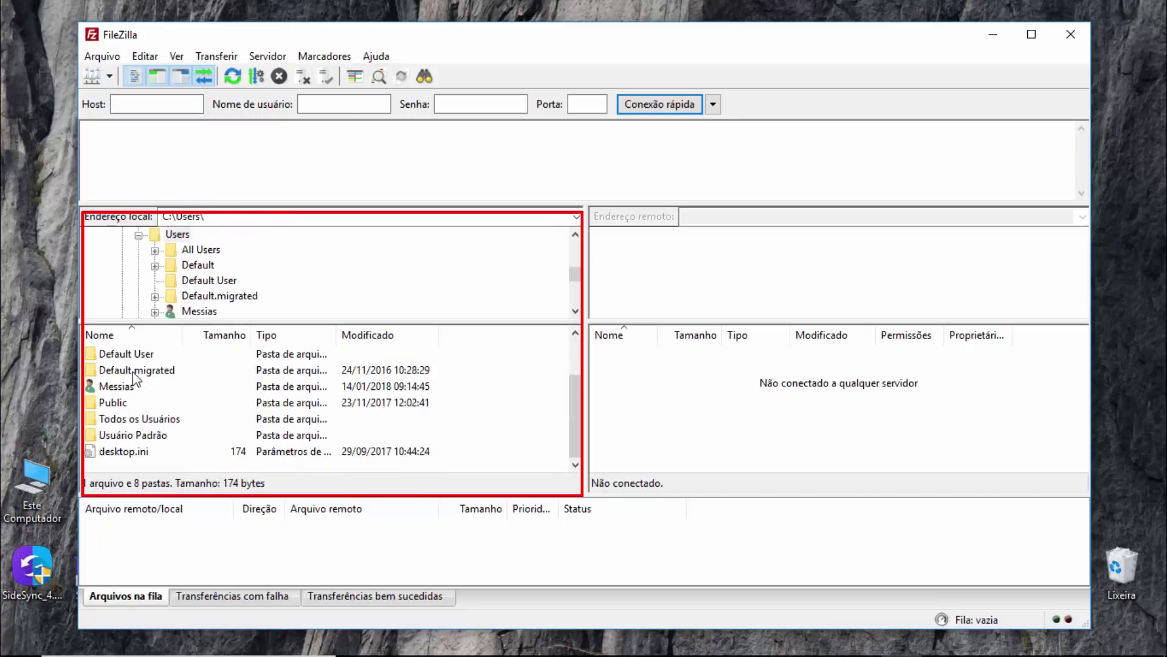
double_click(125, 388)
scroll(163, 404, down, 2)
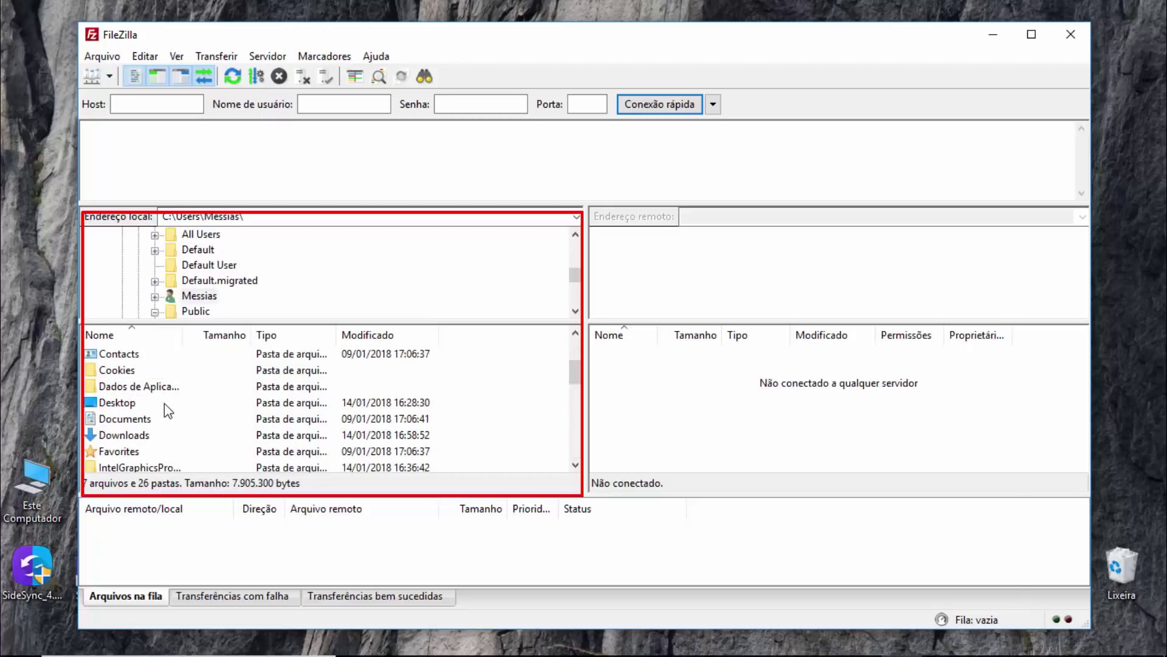
click(142, 436)
double_click(142, 436)
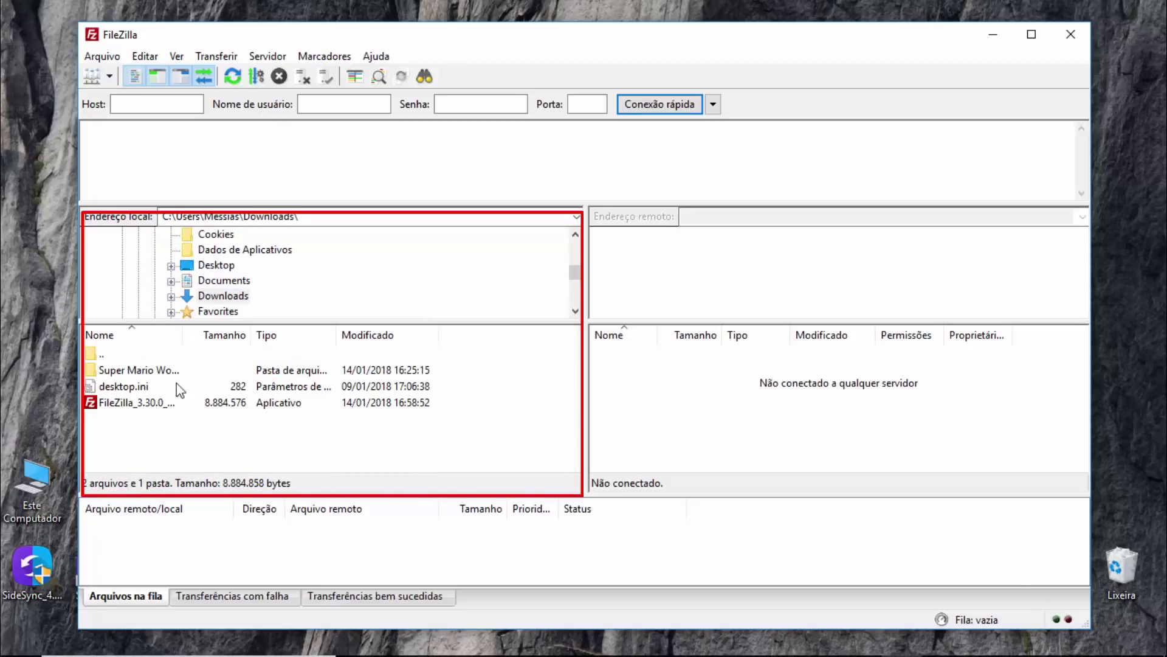
click(139, 371)
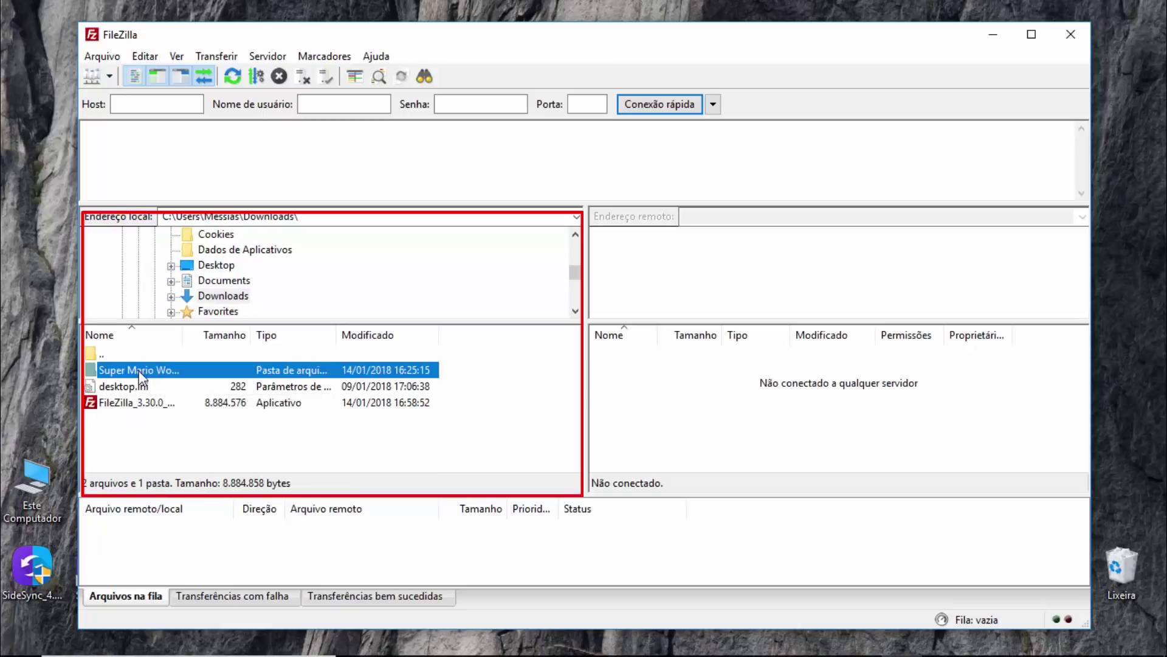
click(110, 352)
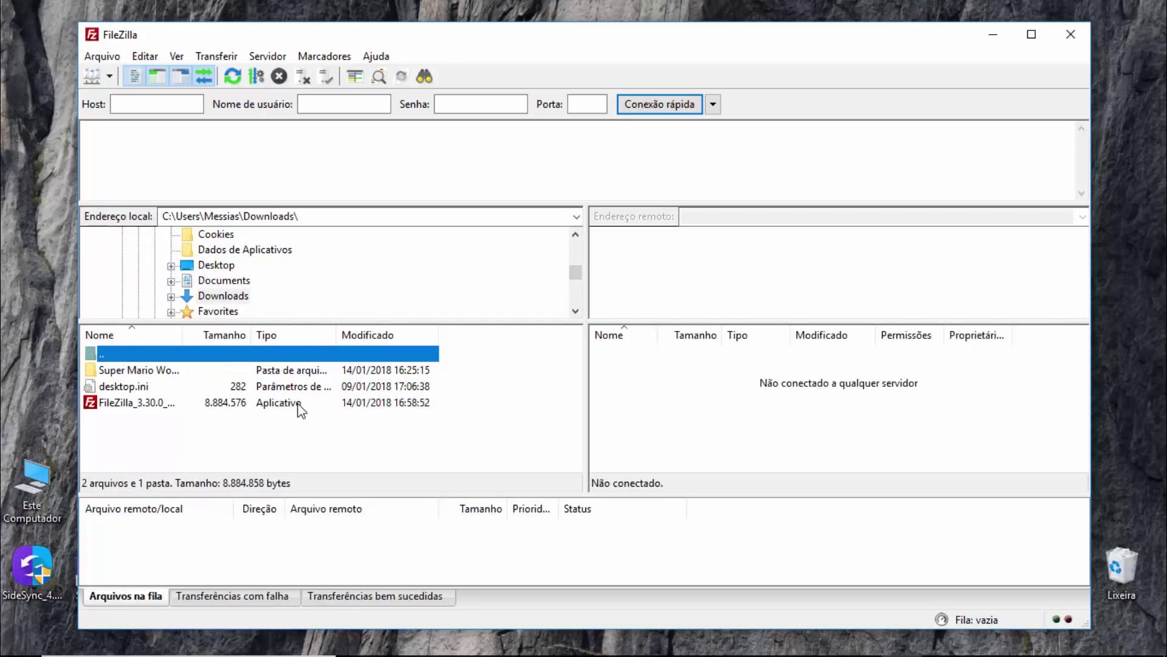
click(187, 103)
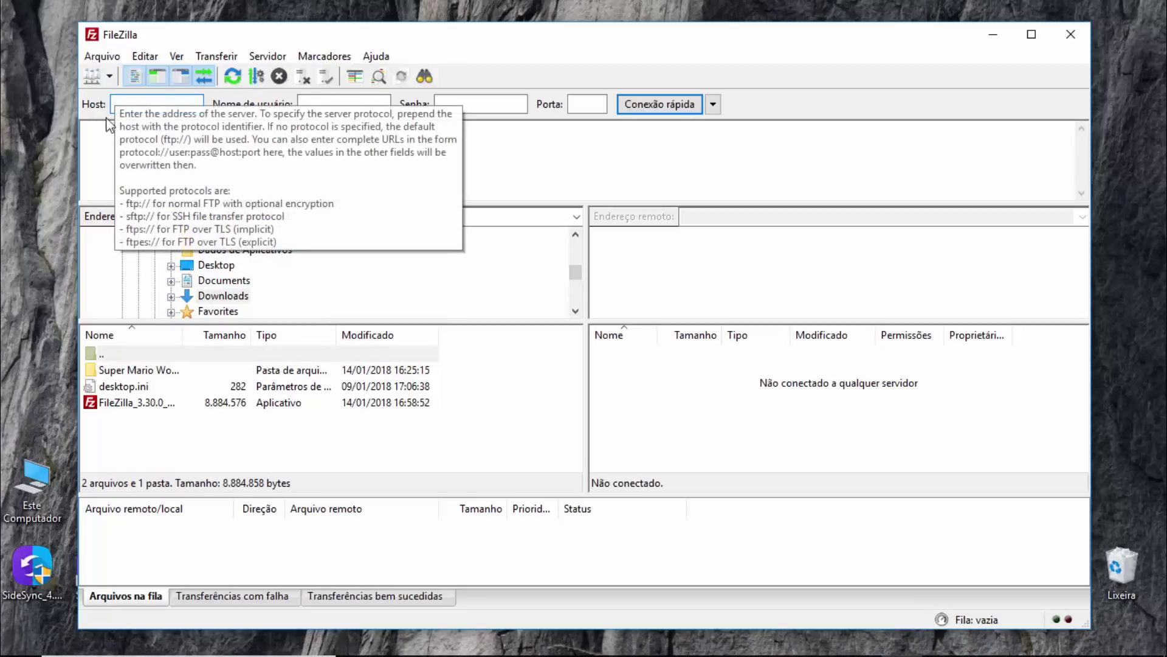
click(1032, 35)
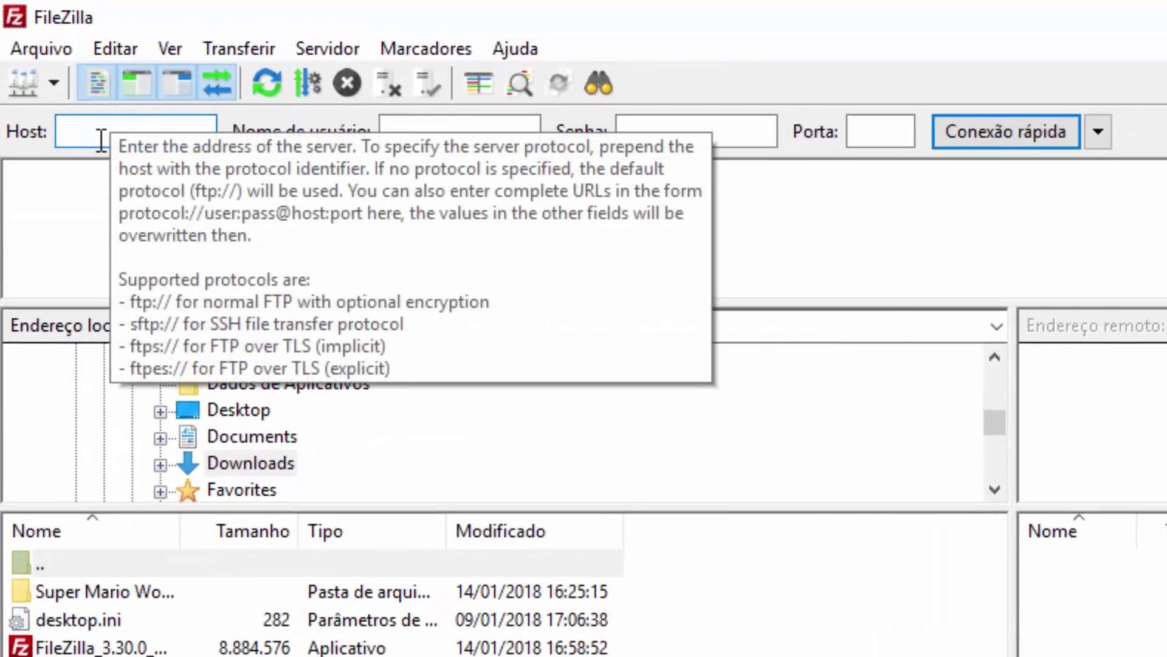
Quickconnect to host 192.168.100.123 on port 22 with the Recalbox username and password.
text(192)
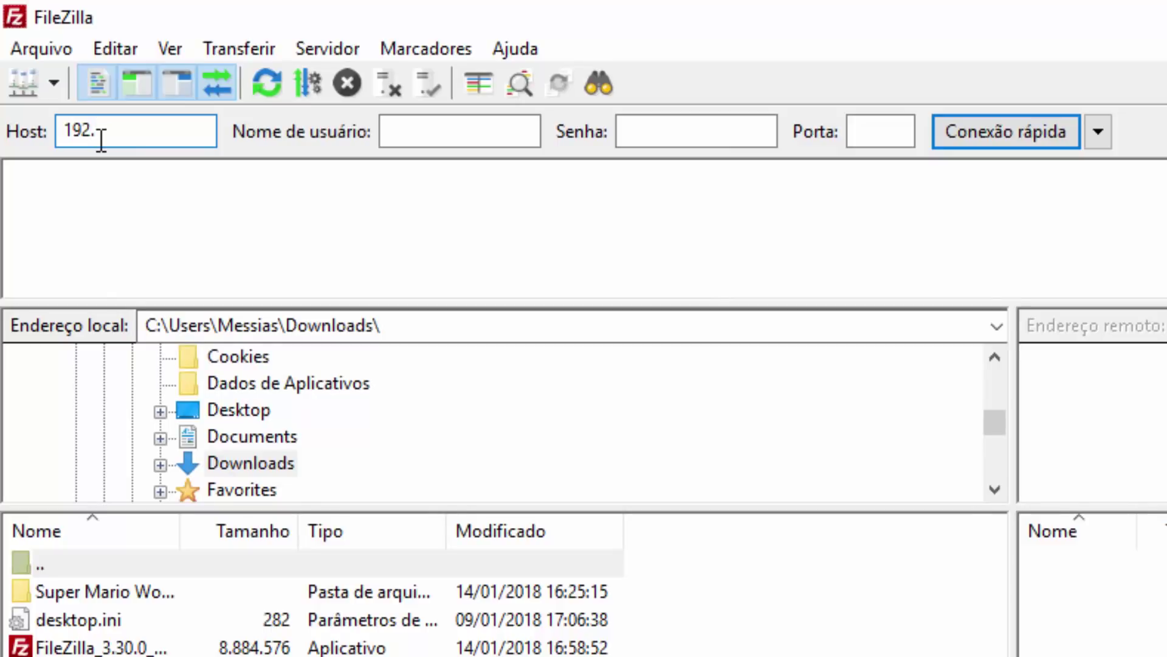
text(.168.100.123)
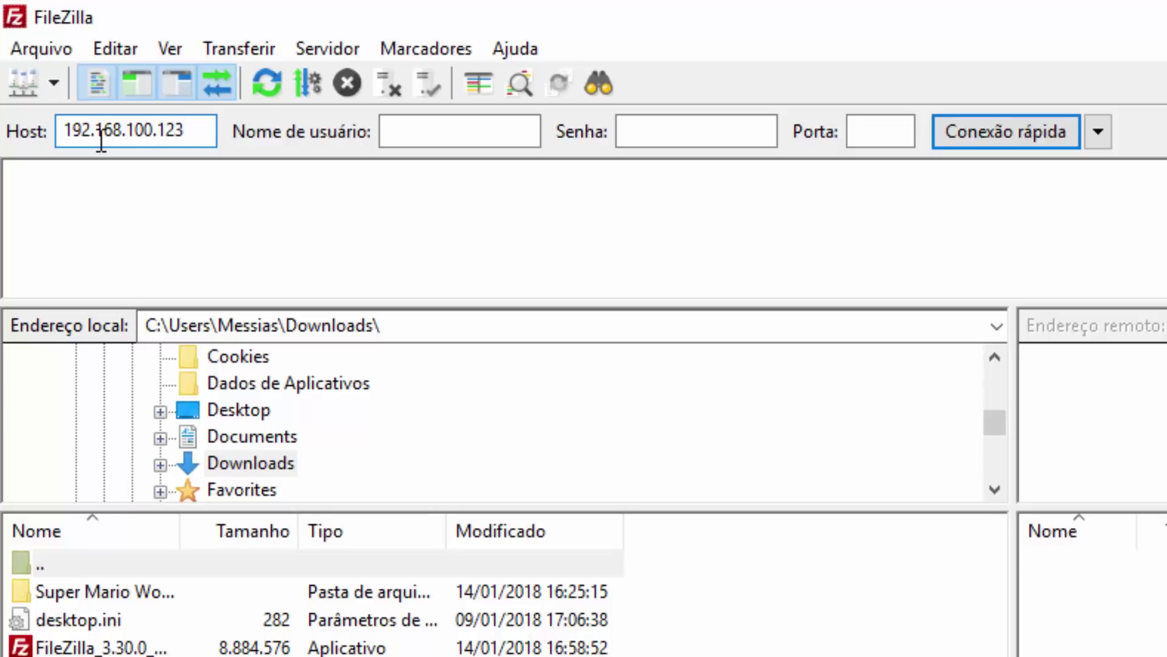
click(450, 143)
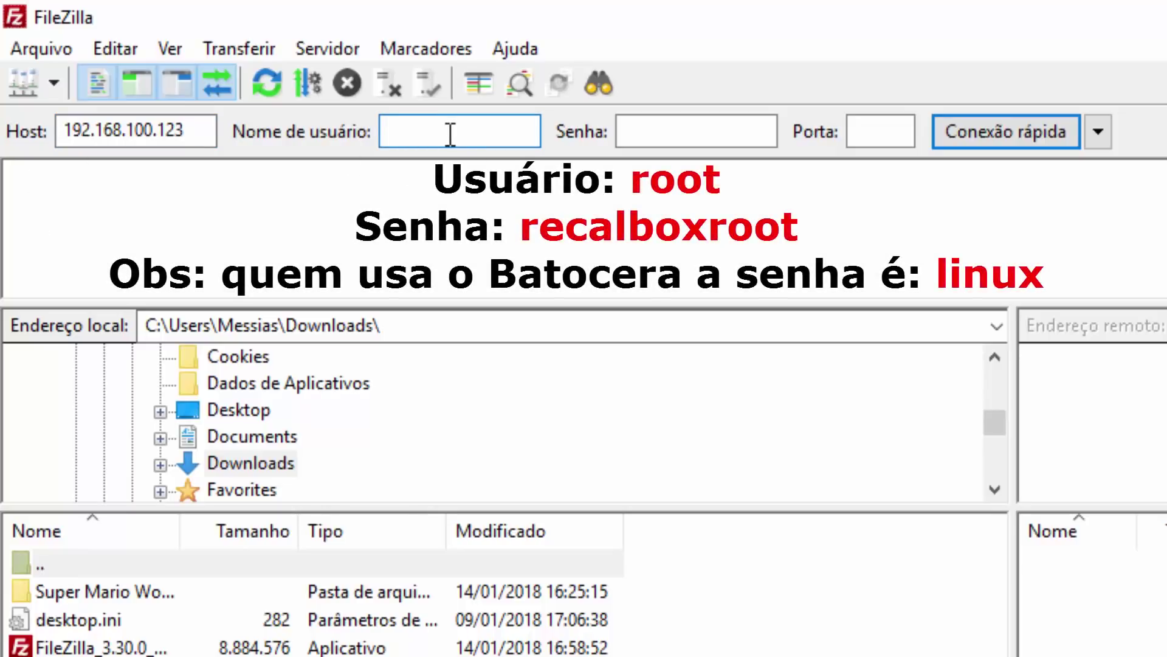
text(root)
click(720, 138)
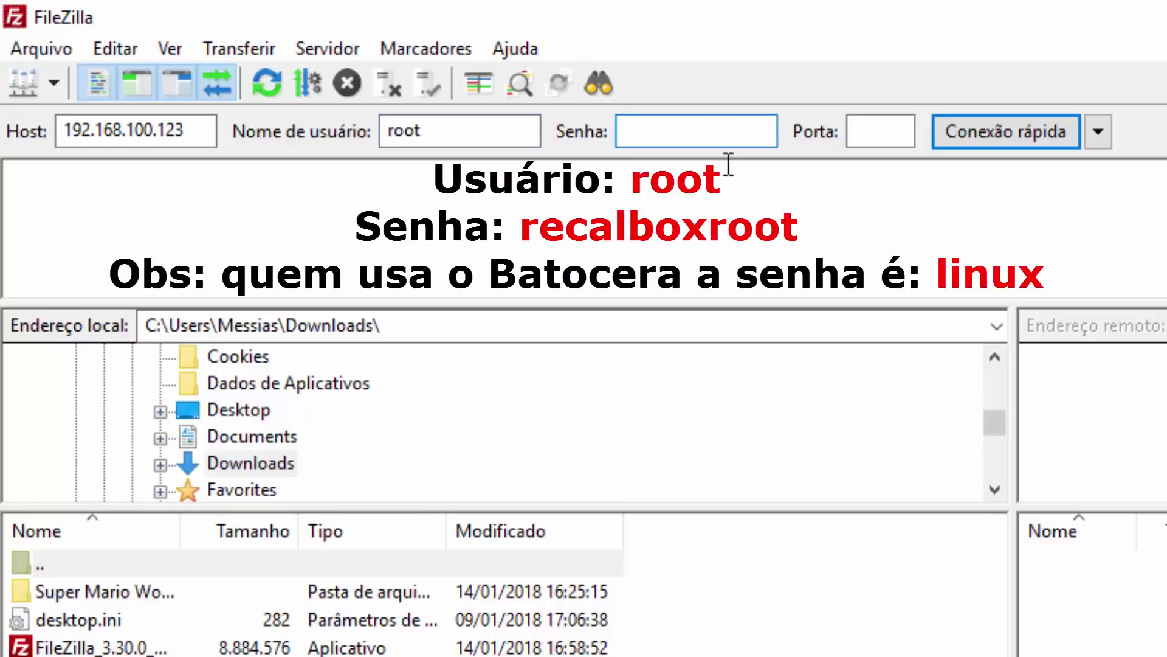
text(recalbox)
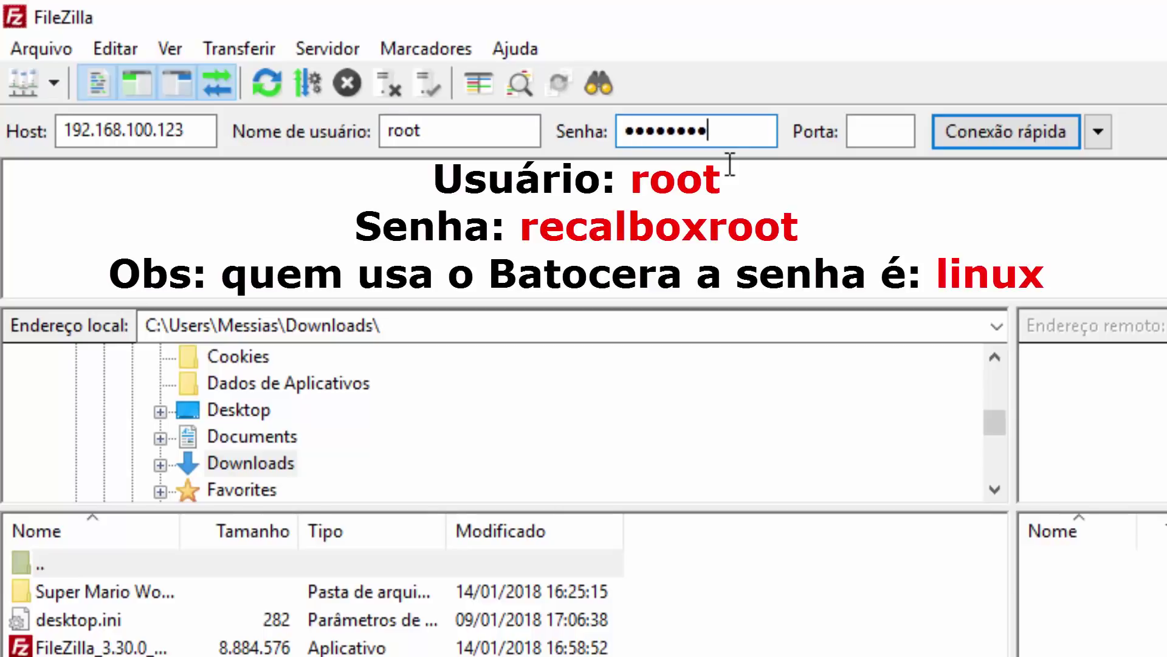
text(root)
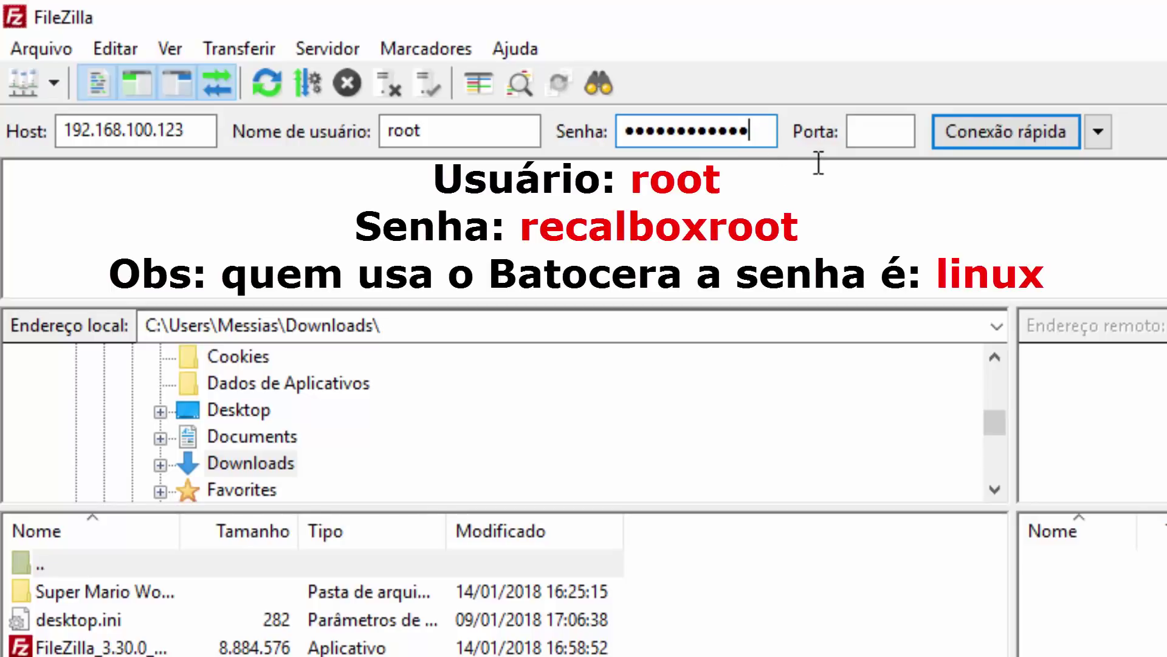
click(876, 129)
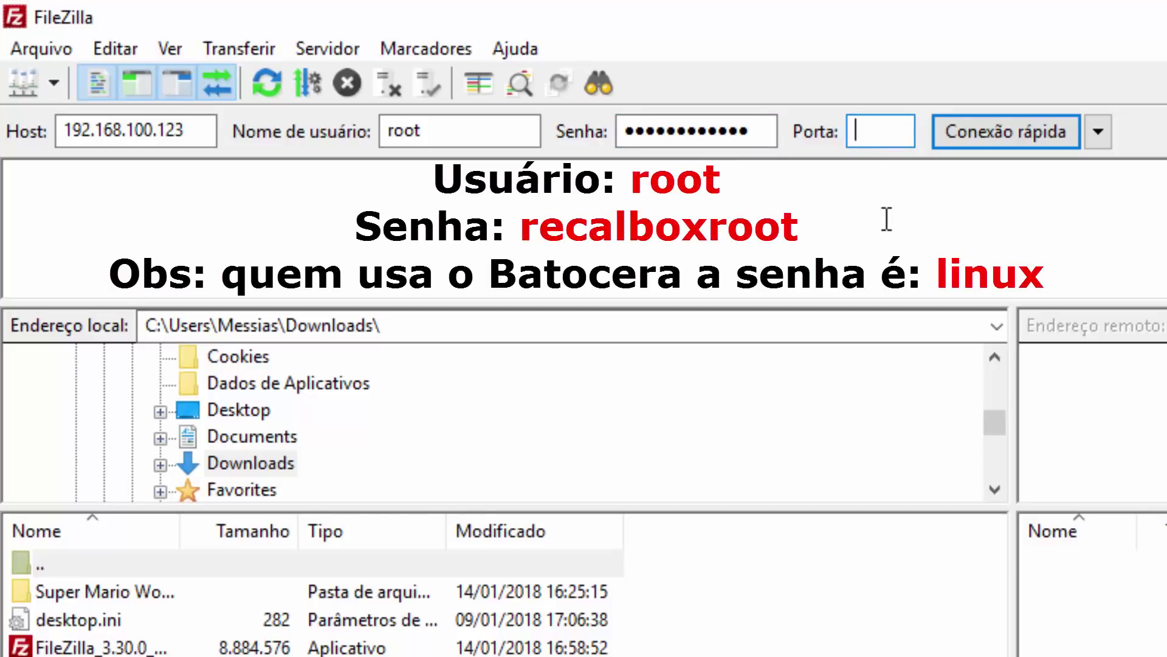
text(22)
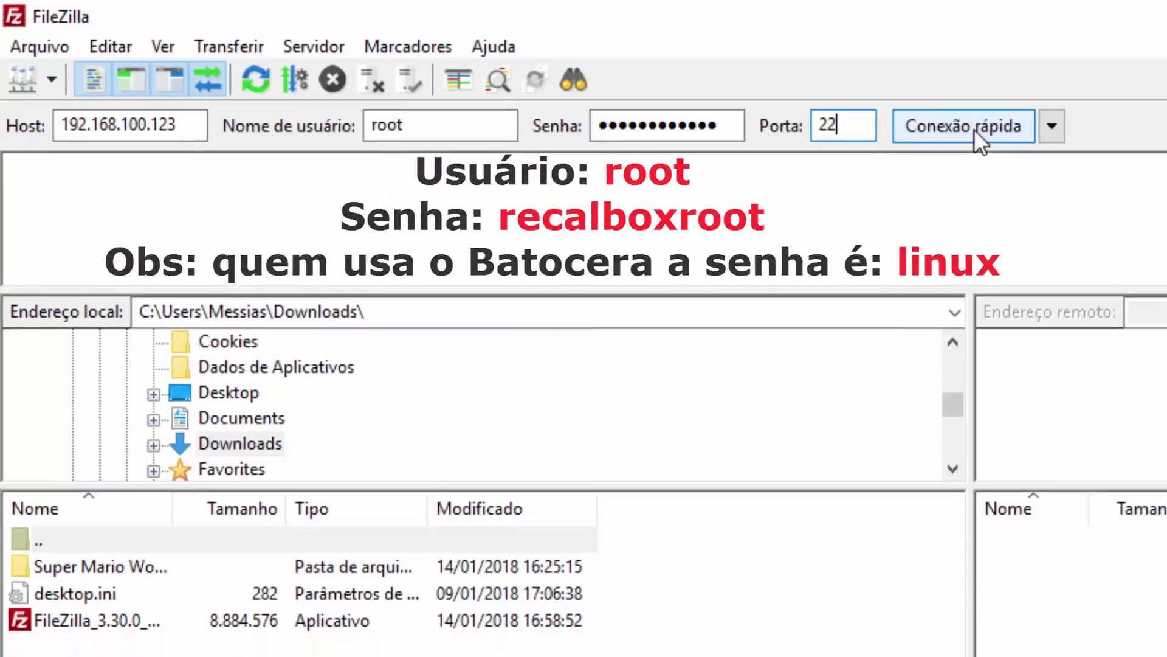
click(1011, 133)
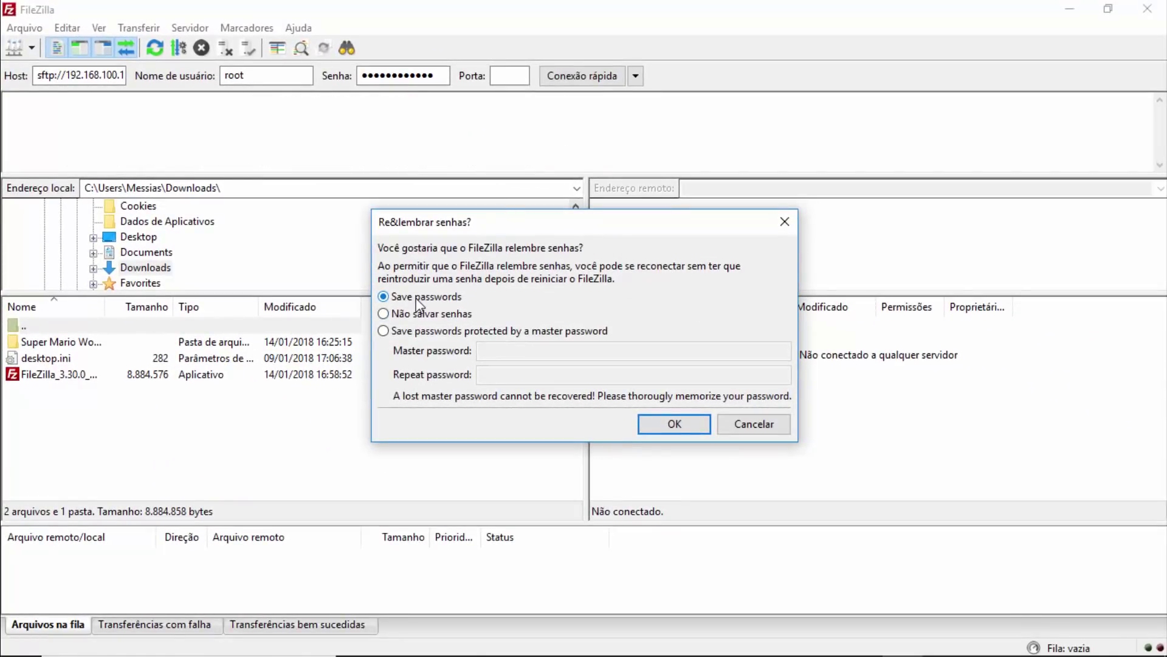
Accept saving passwords and always trust the Recalbox host key to complete the connection.
click(675, 423)
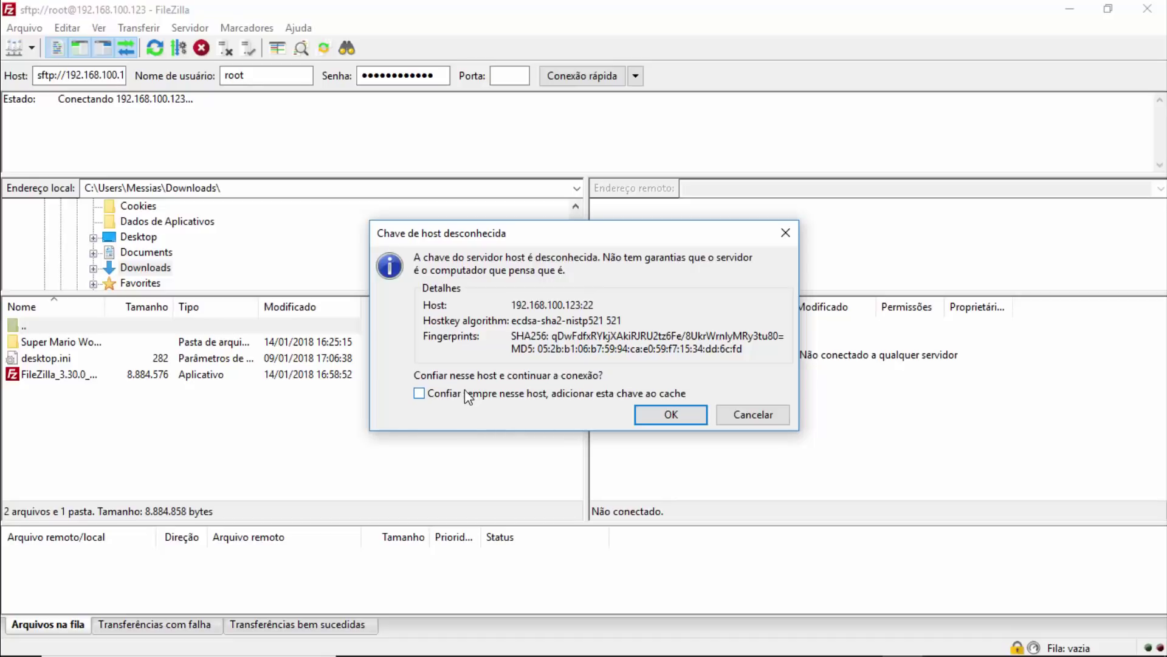
click(485, 397)
click(648, 416)
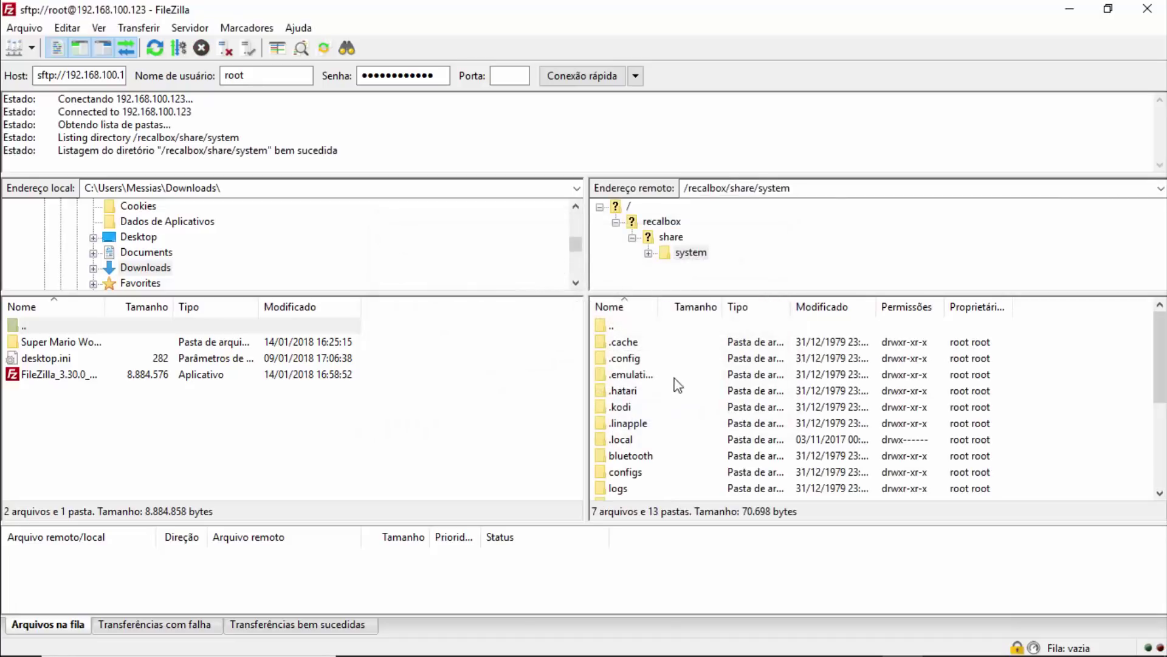
Resize the panes and widen the remote Name column to show full file names.
mouse_move(1160, 333)
mouse_down()
mouse_move(1158, 416)
mouse_move(1158, 340)
mouse_move(1136, 359)
mouse_move(1154, 472)
mouse_move(1155, 329)
mouse_up()
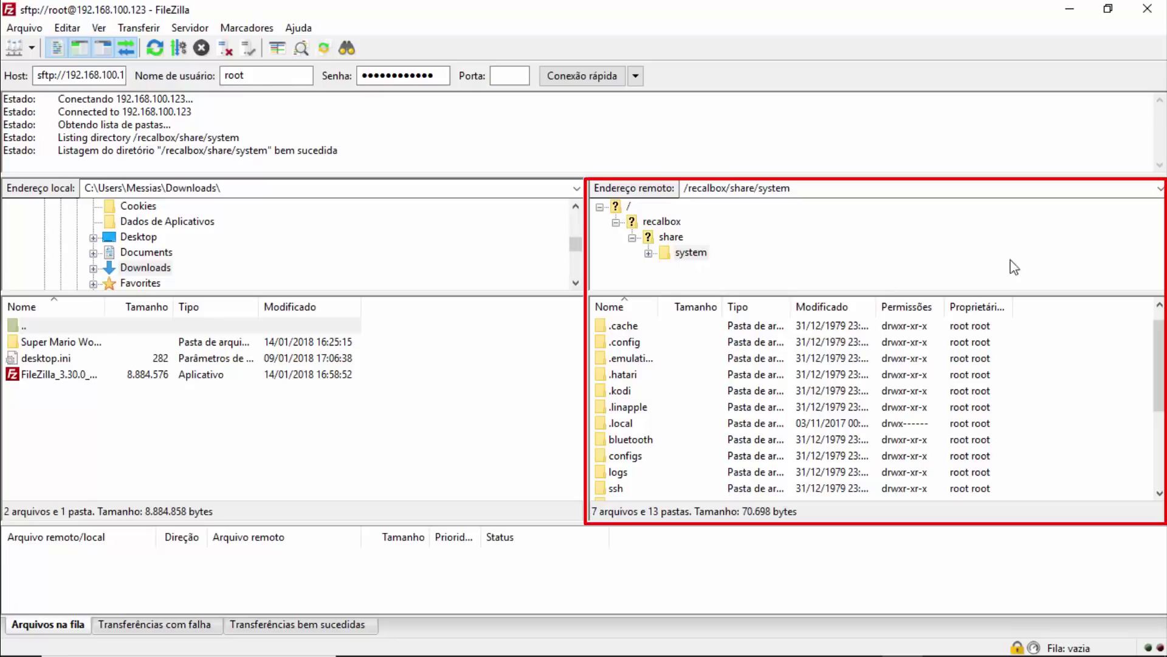
drag(1163, 355, 1160, 420)
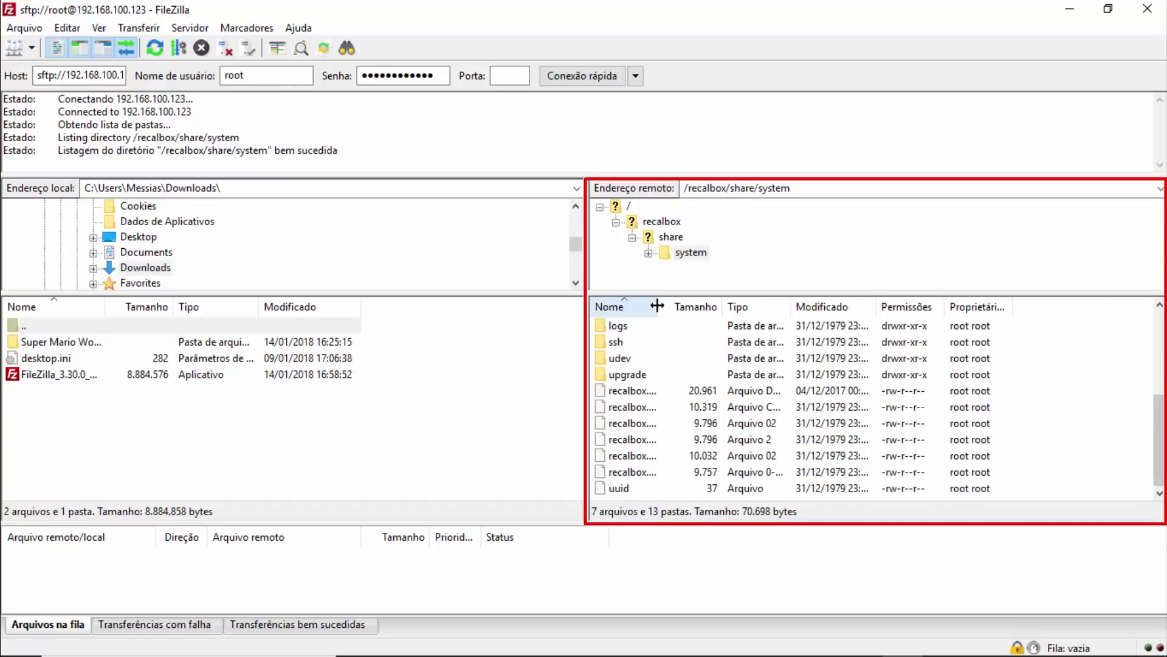
drag(657, 305, 819, 317)
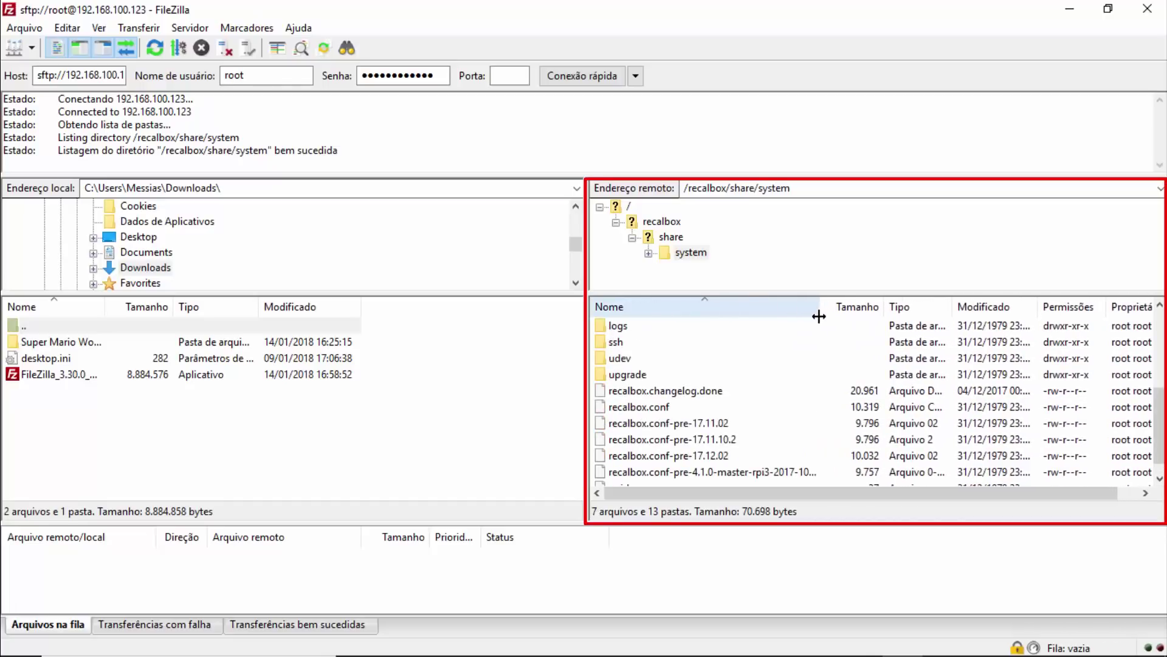
Go up from the current remote folder to /recalbox/share.
scroll(644, 395, up, 4)
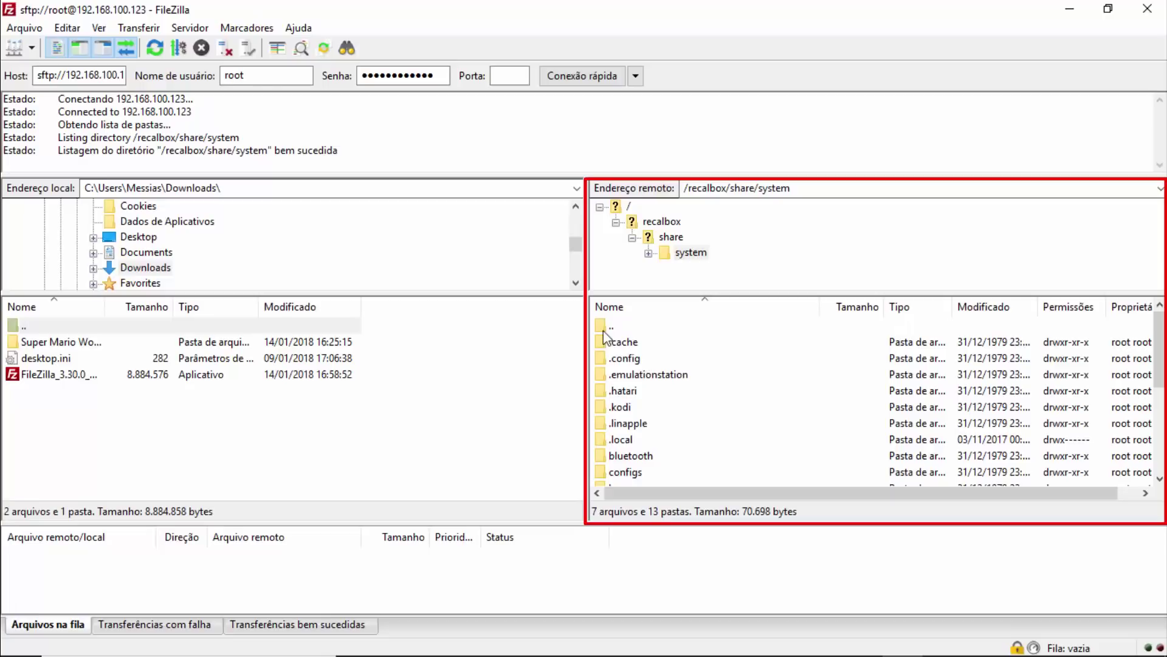
click(623, 328)
double_click(614, 329)
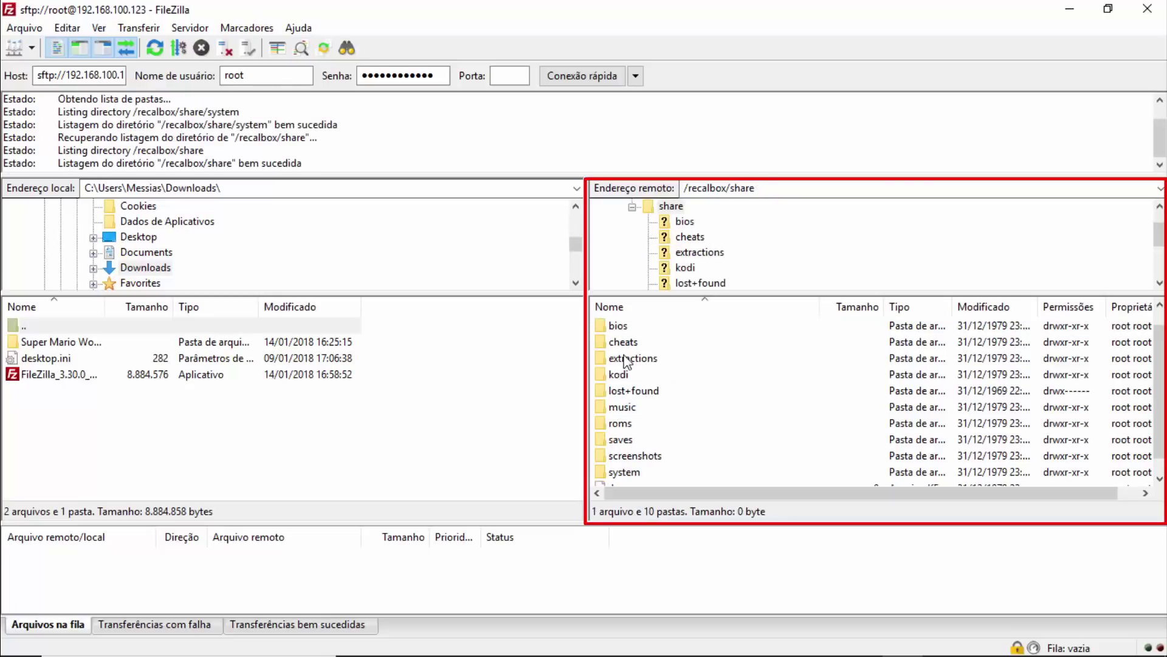
Click through the share folders: bios, cheats, extractions, lost+found, music, roms, saves, screenshots, system.
drag(622, 439, 622, 439)
click(636, 424)
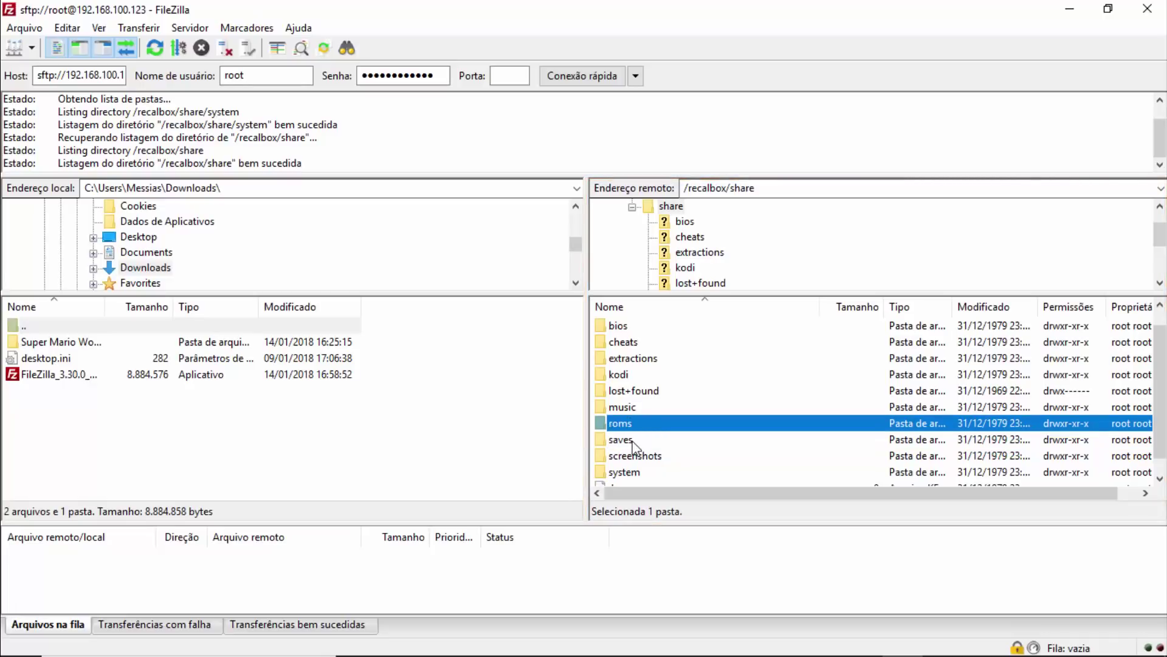
click(633, 442)
click(631, 408)
click(632, 360)
click(633, 342)
click(633, 326)
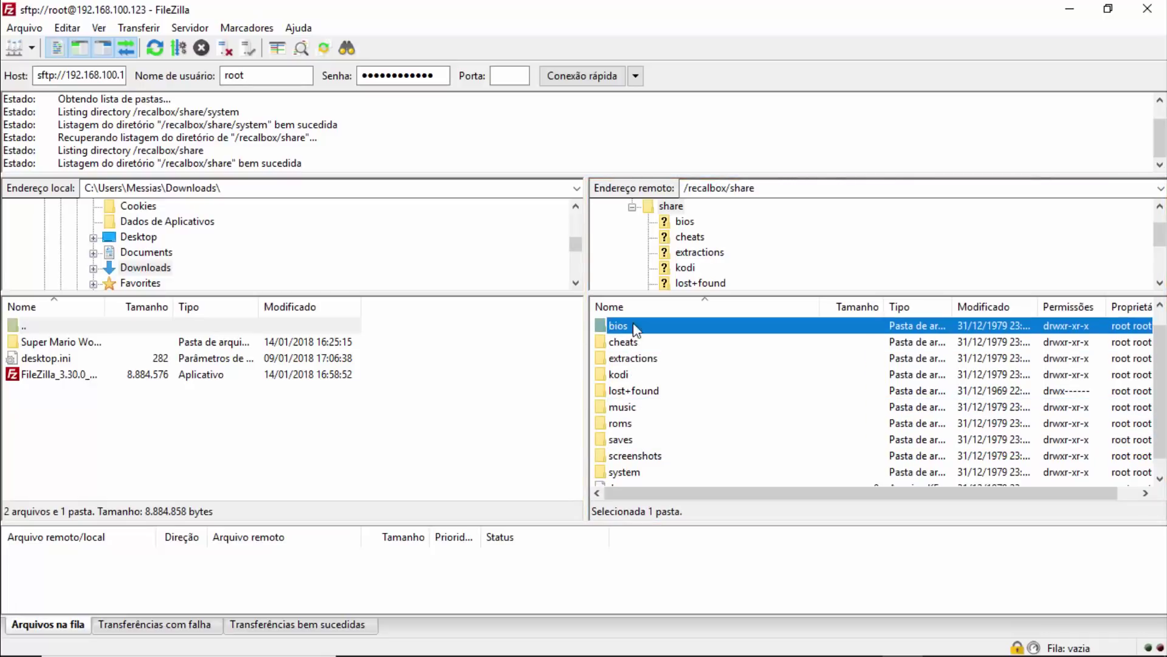
click(628, 391)
click(630, 424)
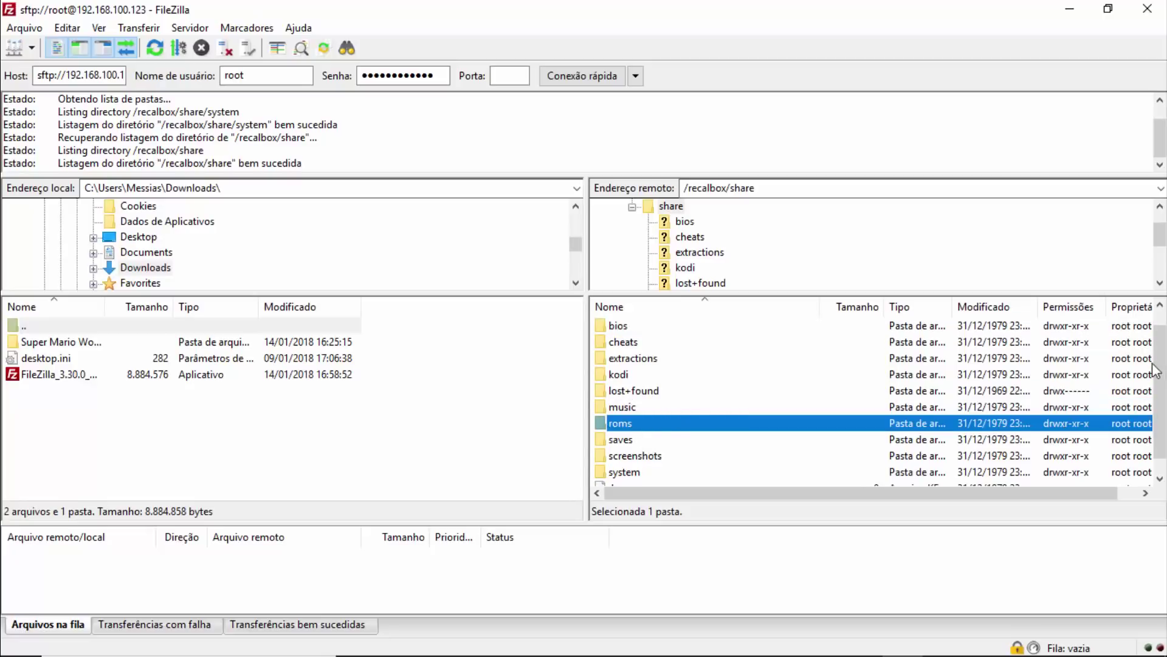
scroll(1162, 356, down, 1)
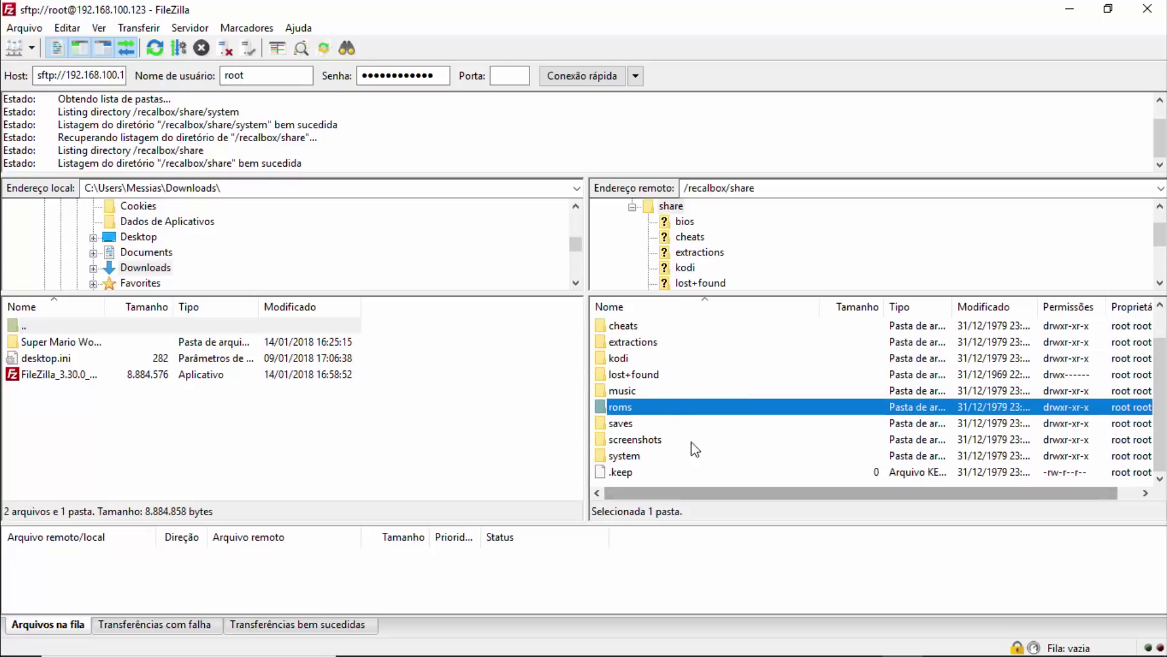
click(630, 462)
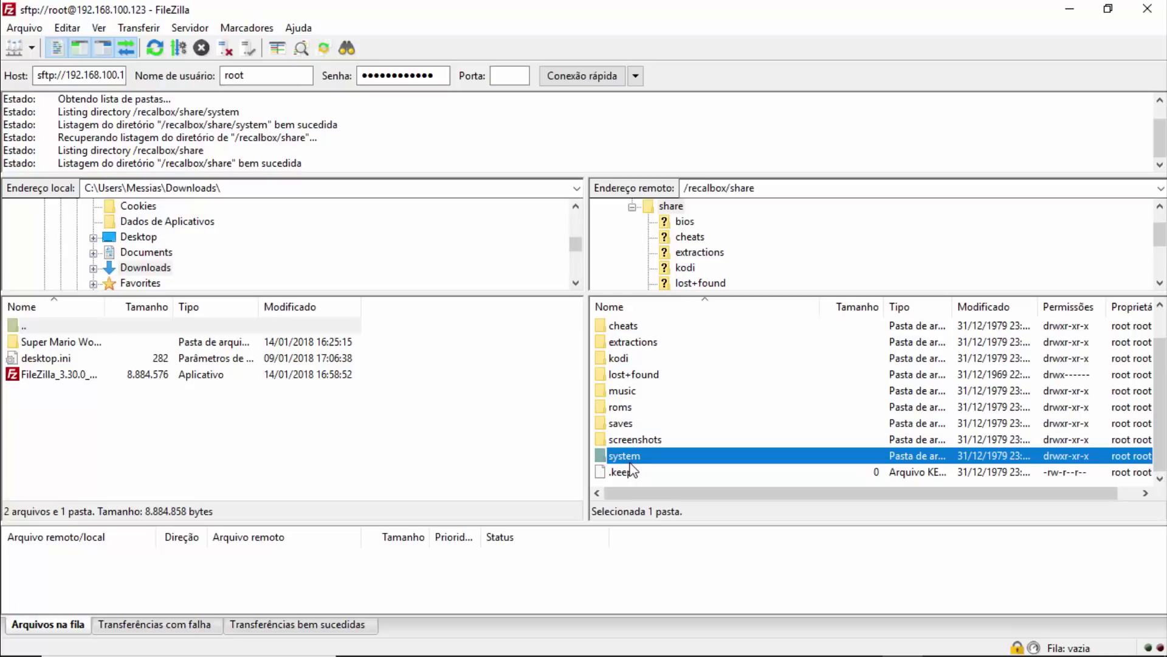
click(626, 444)
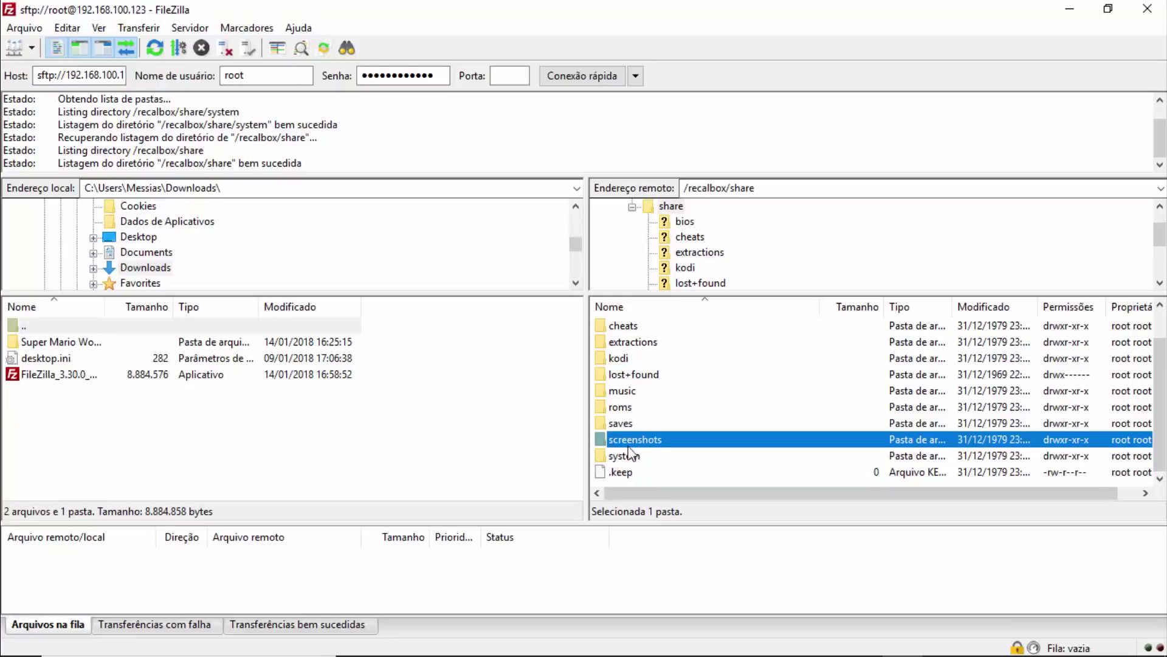
click(625, 461)
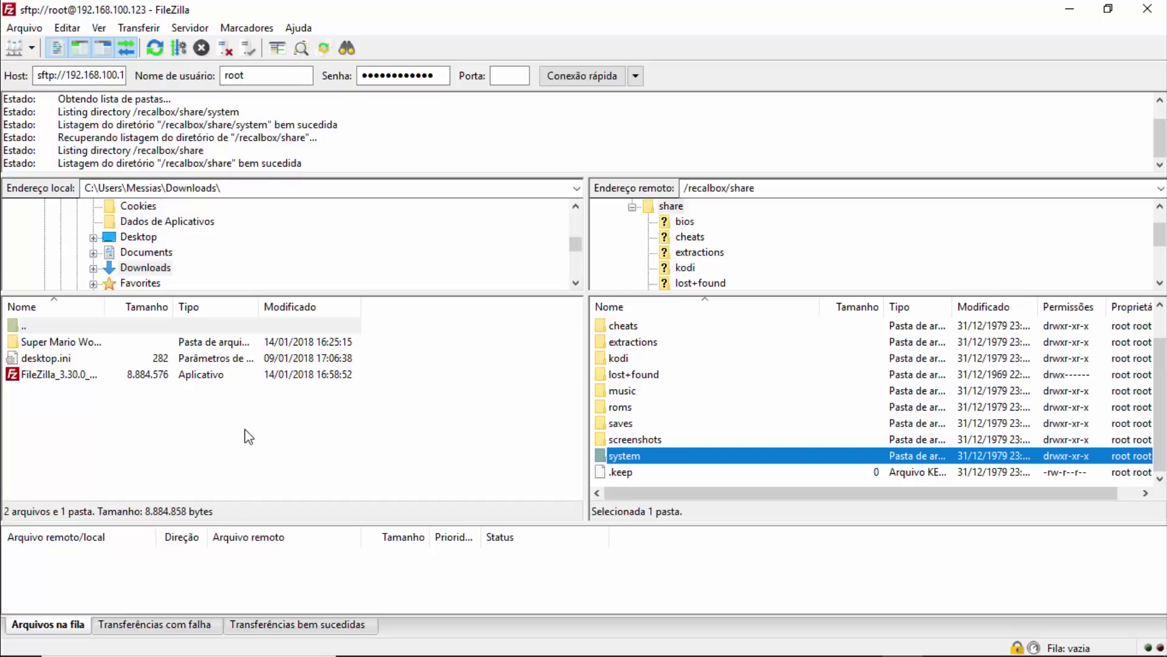
Dismiss the local Downloads context menu, then settle on the remote system folder.
right_click(87, 421)
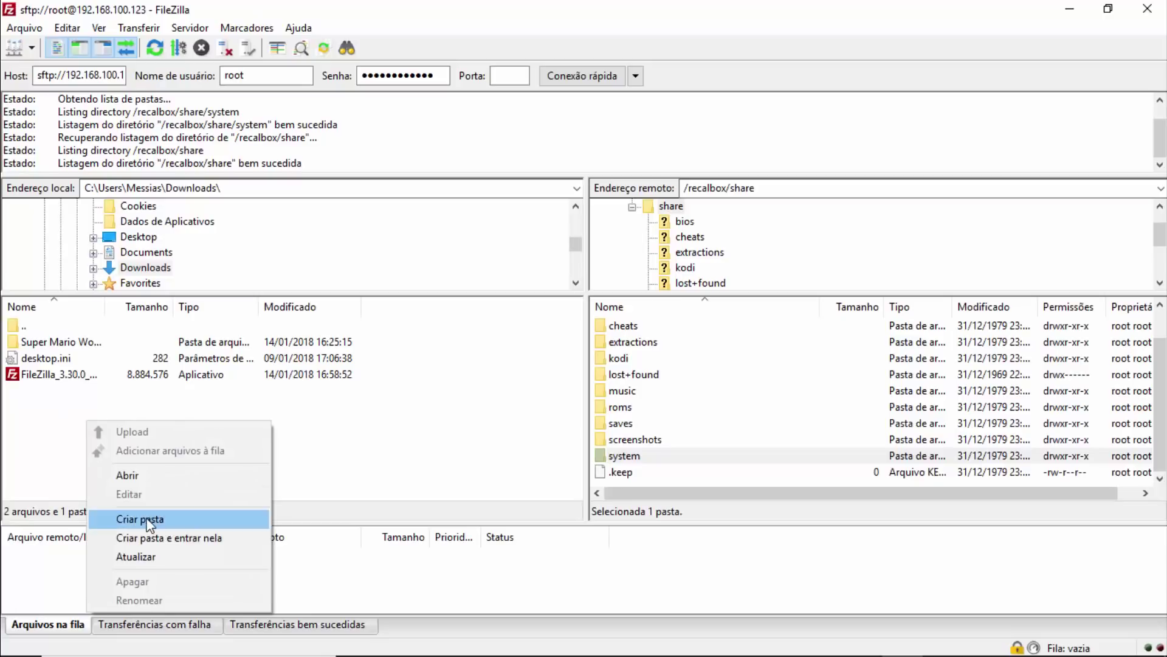
click(345, 442)
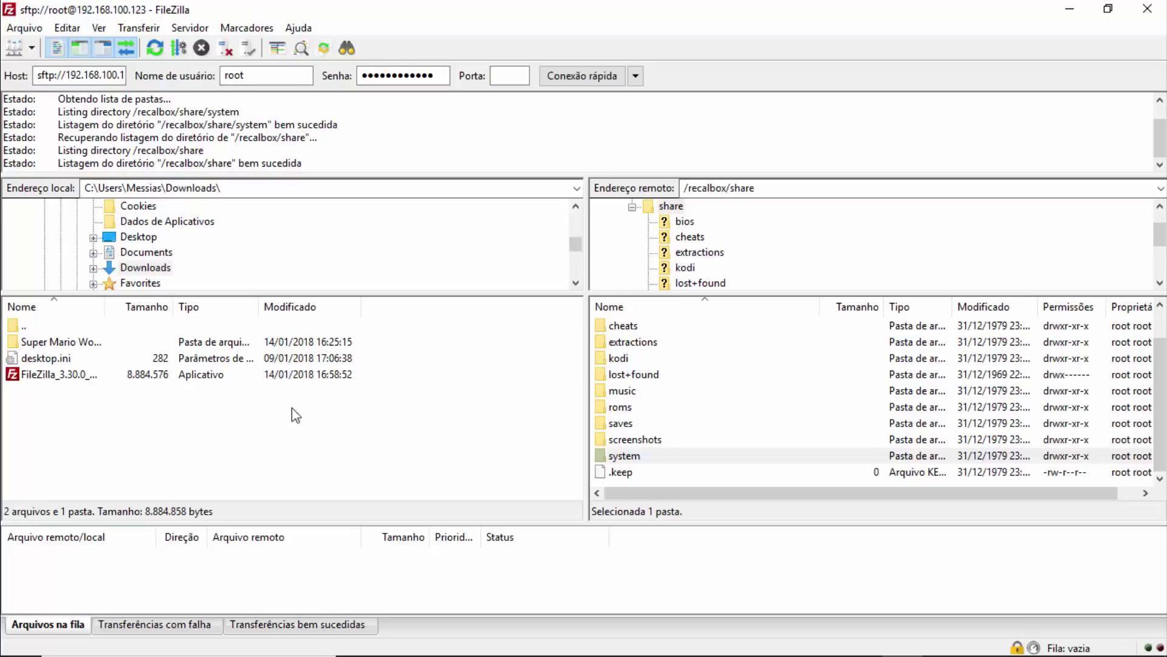
click(643, 441)
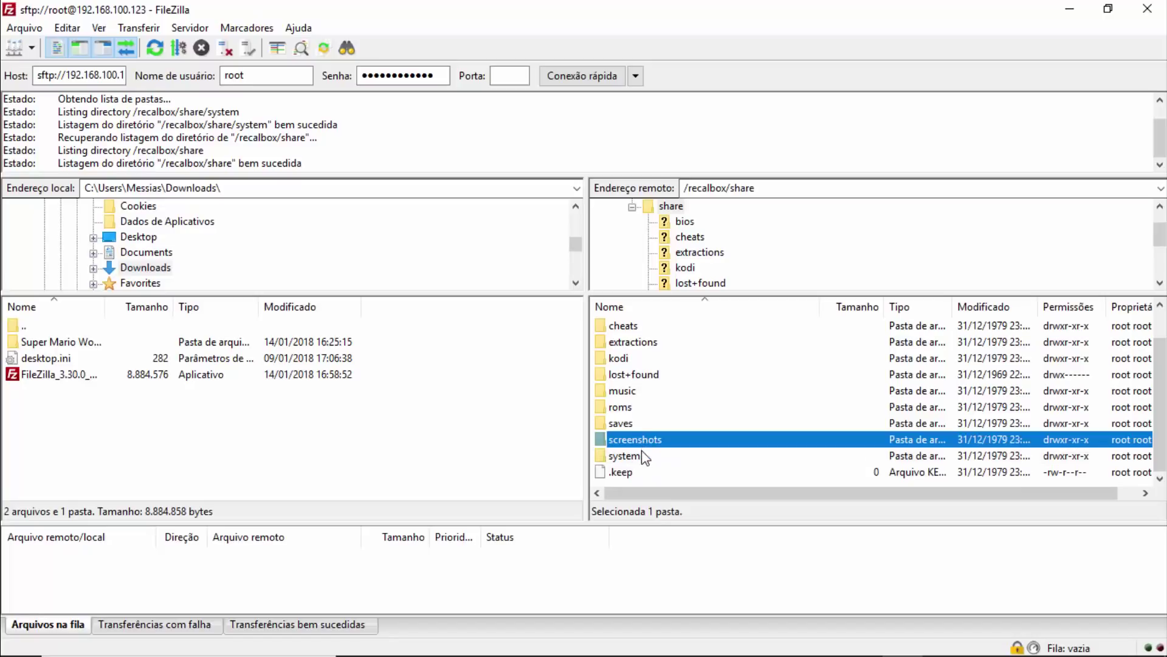
click(642, 457)
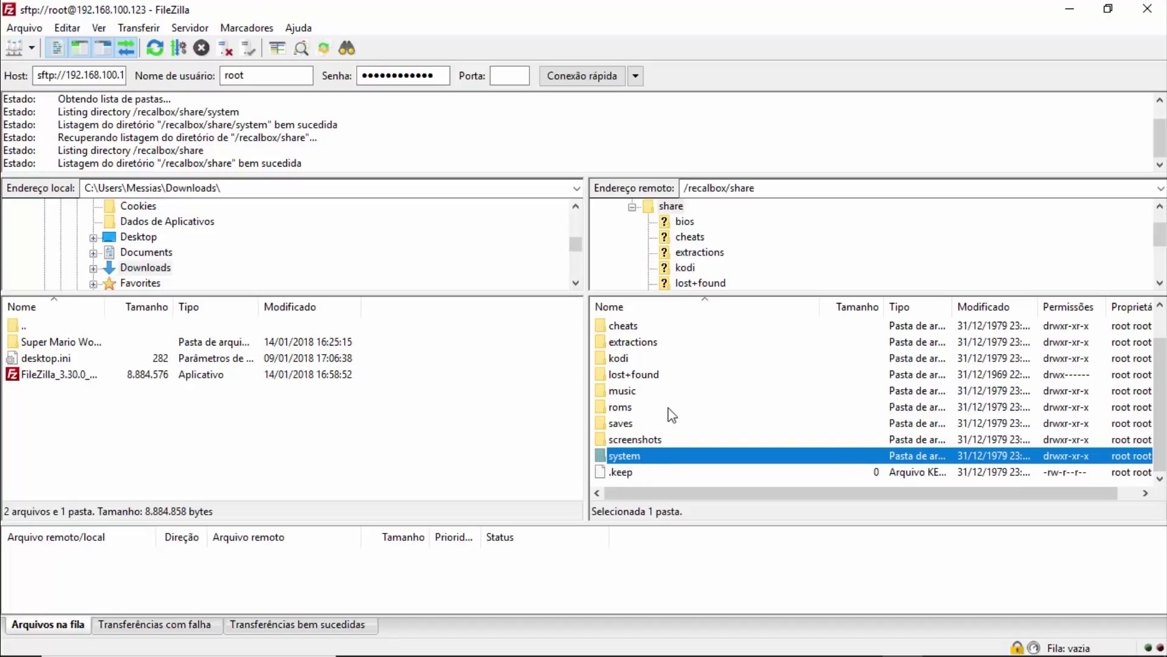
click(656, 471)
click(649, 419)
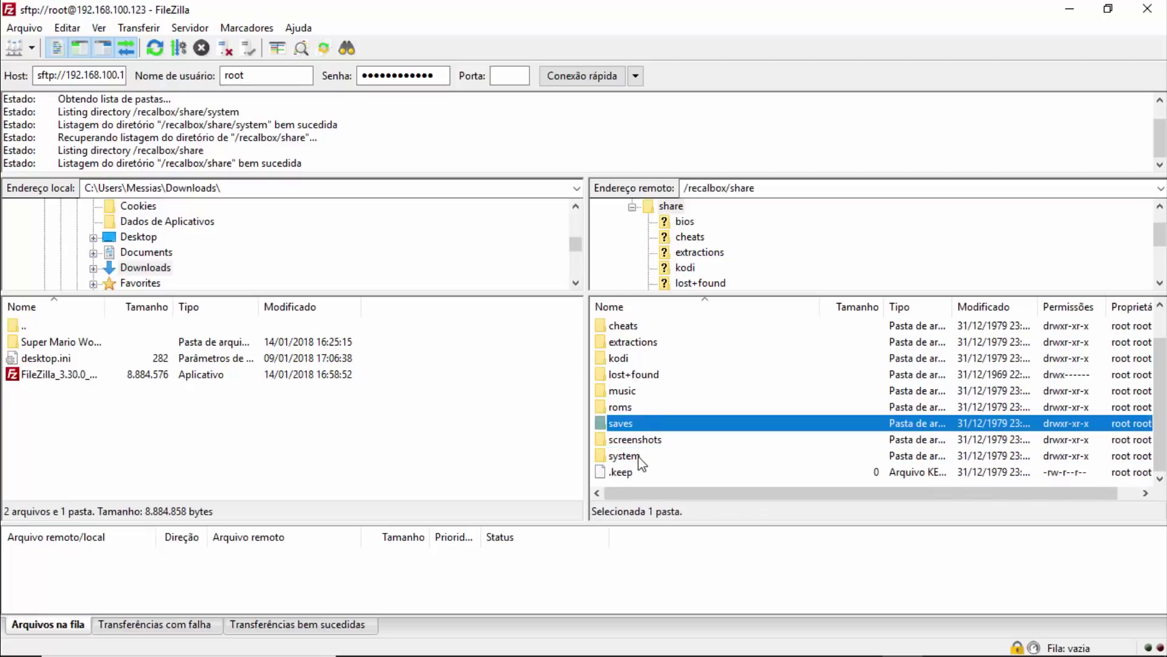
click(642, 457)
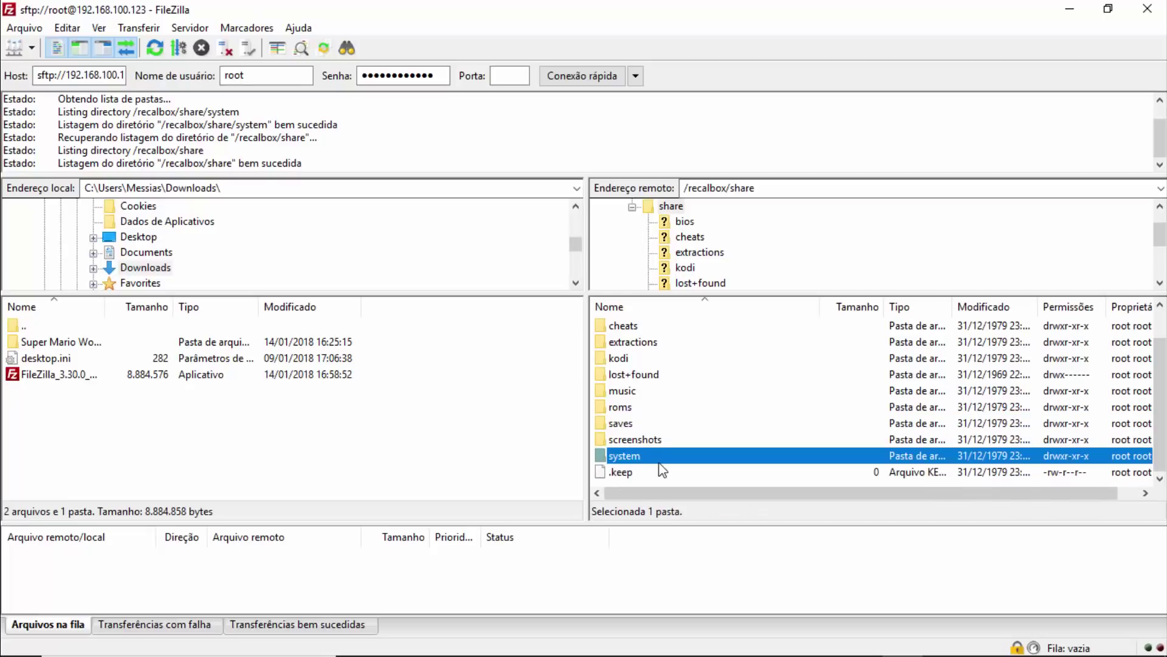
Open the remote system folder and select recalbox.conf next to its recalbox.conf-pre-17.11.02 backup.
double_click(629, 458)
scroll(696, 417, down, 4)
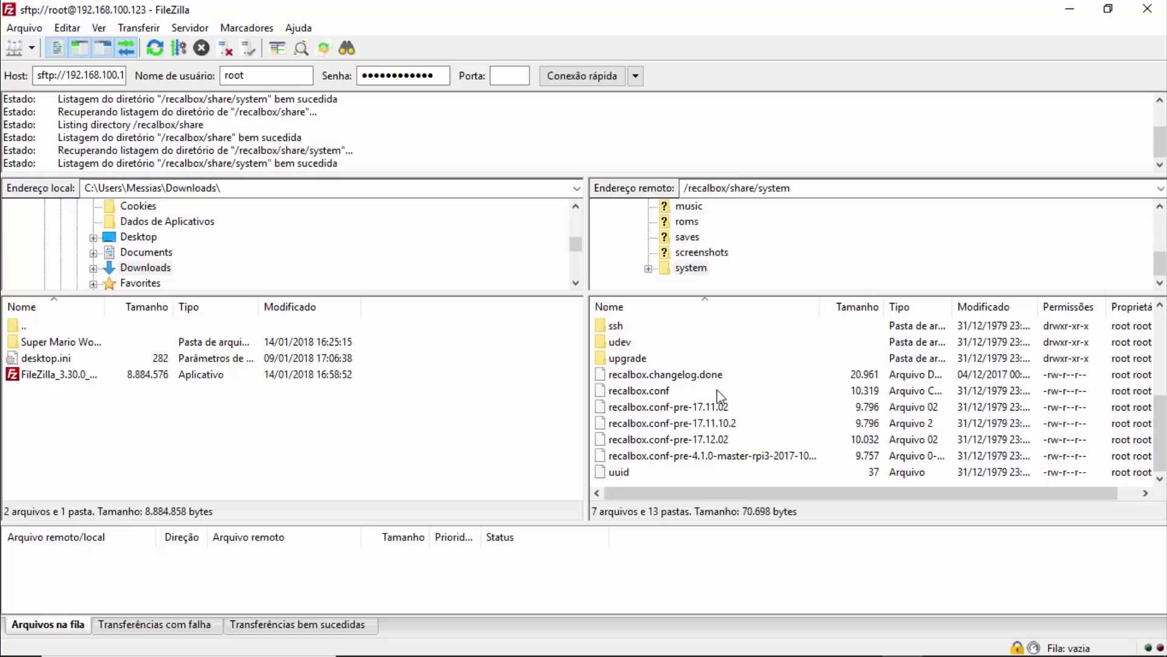
click(639, 394)
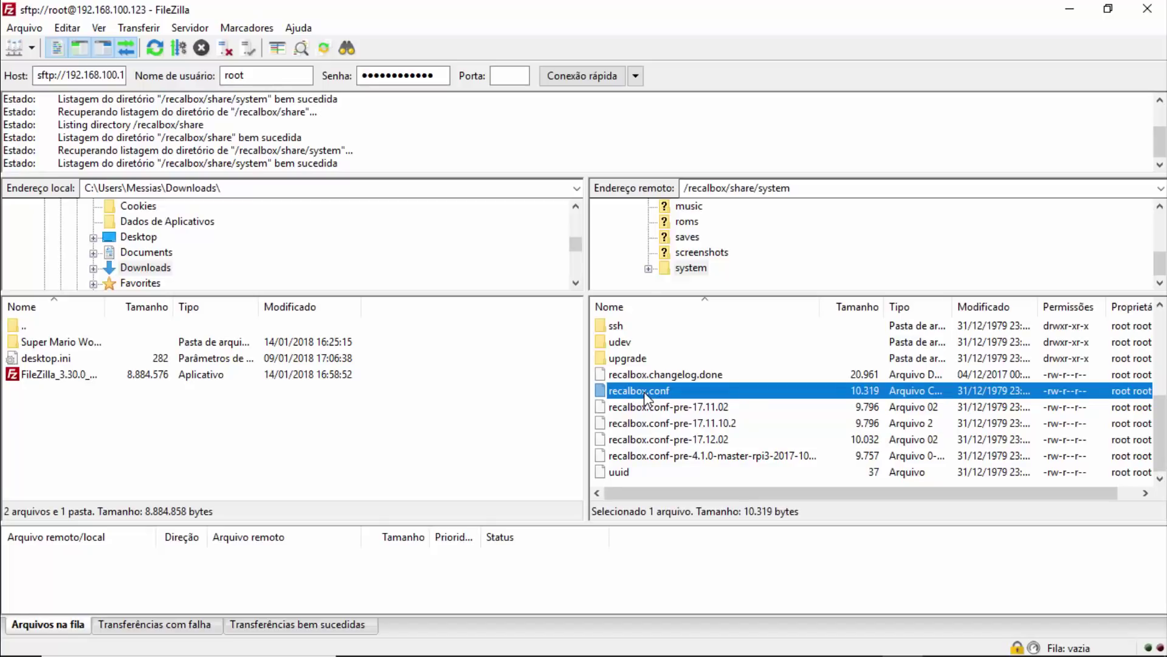
click(654, 406)
click(656, 394)
click(442, 640)
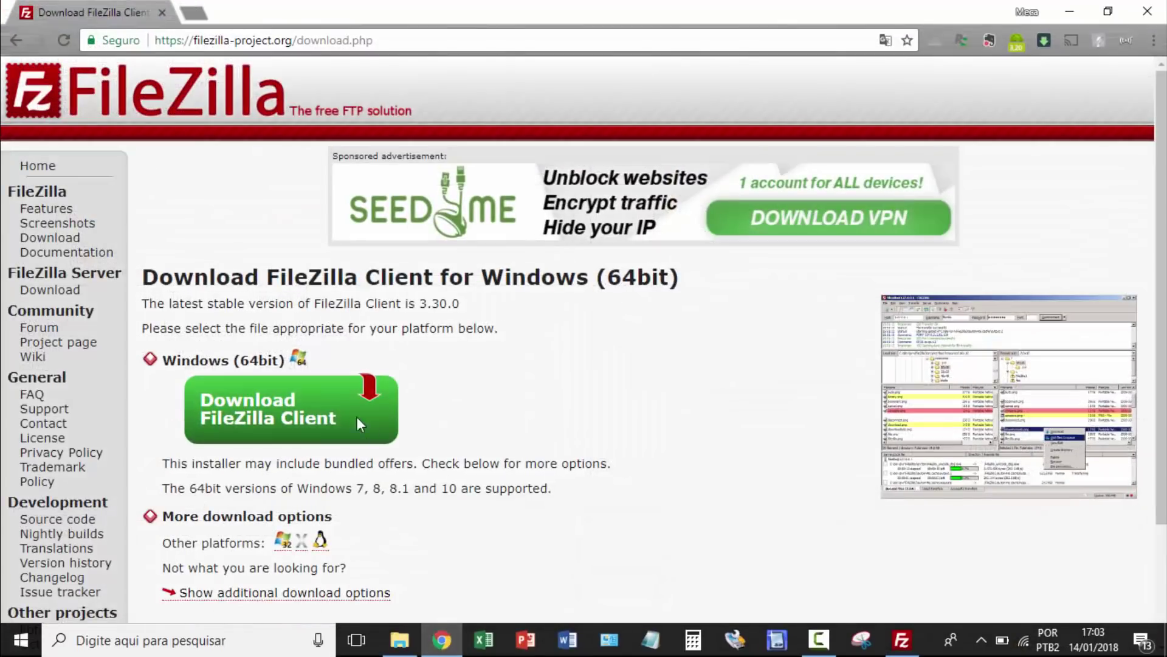
Load Recalbox Manager at 192.168.100.123, open its recalbox.conf page, then minimize the browser.
click(258, 40)
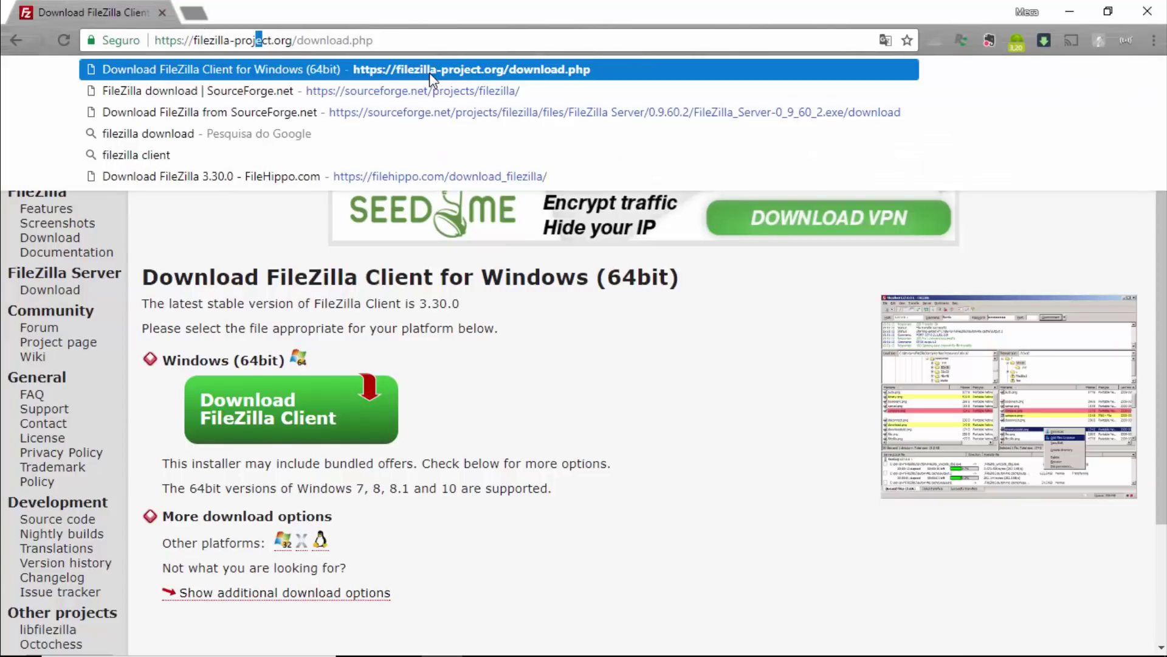
triple_click(466, 37)
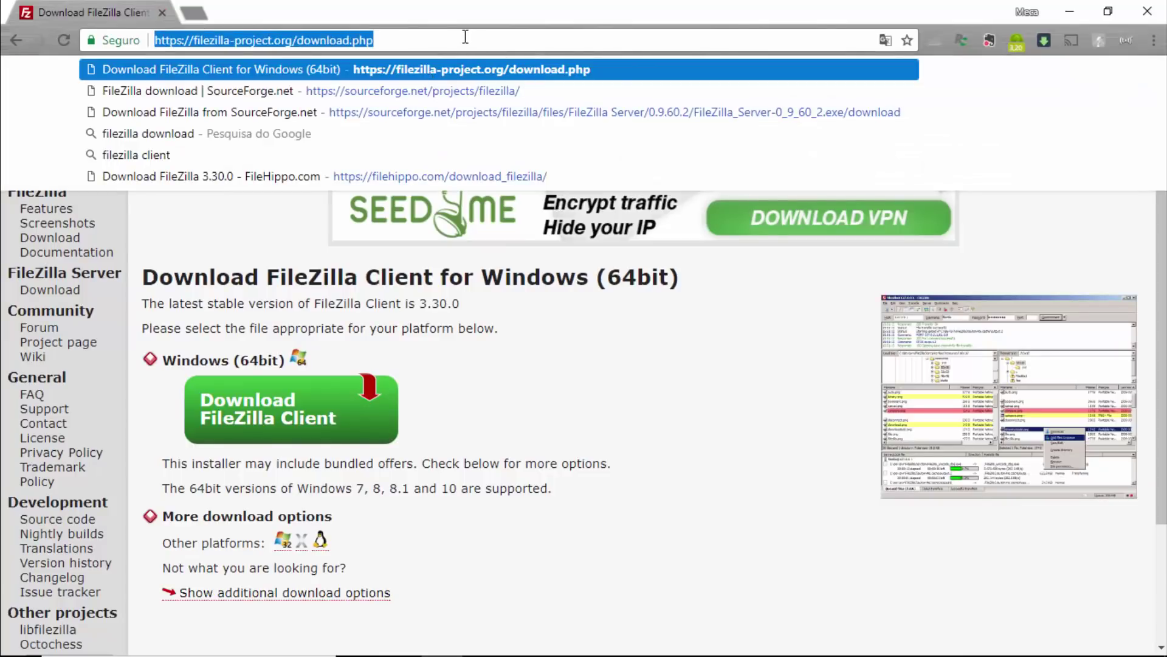
text(192)
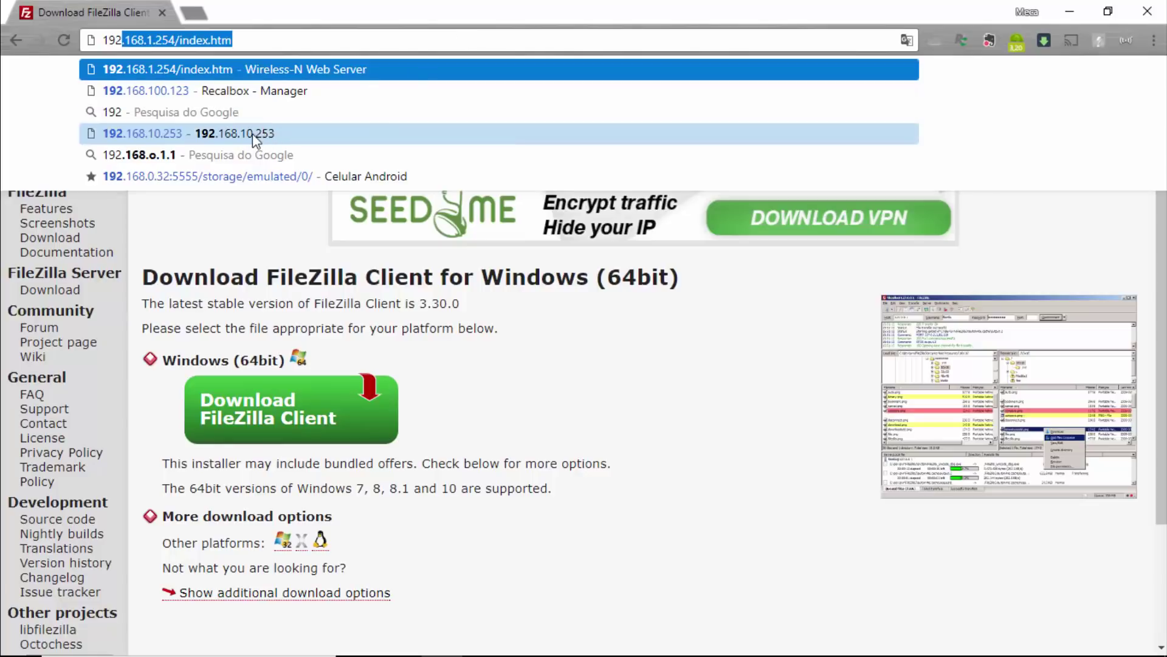
click(256, 96)
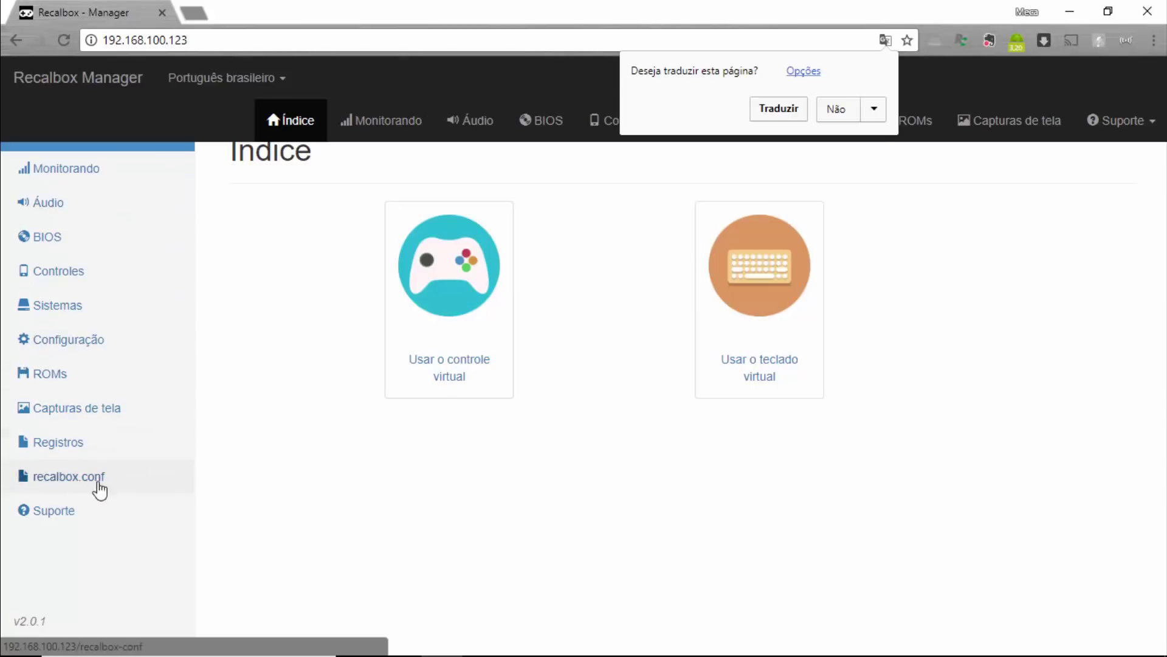
click(75, 483)
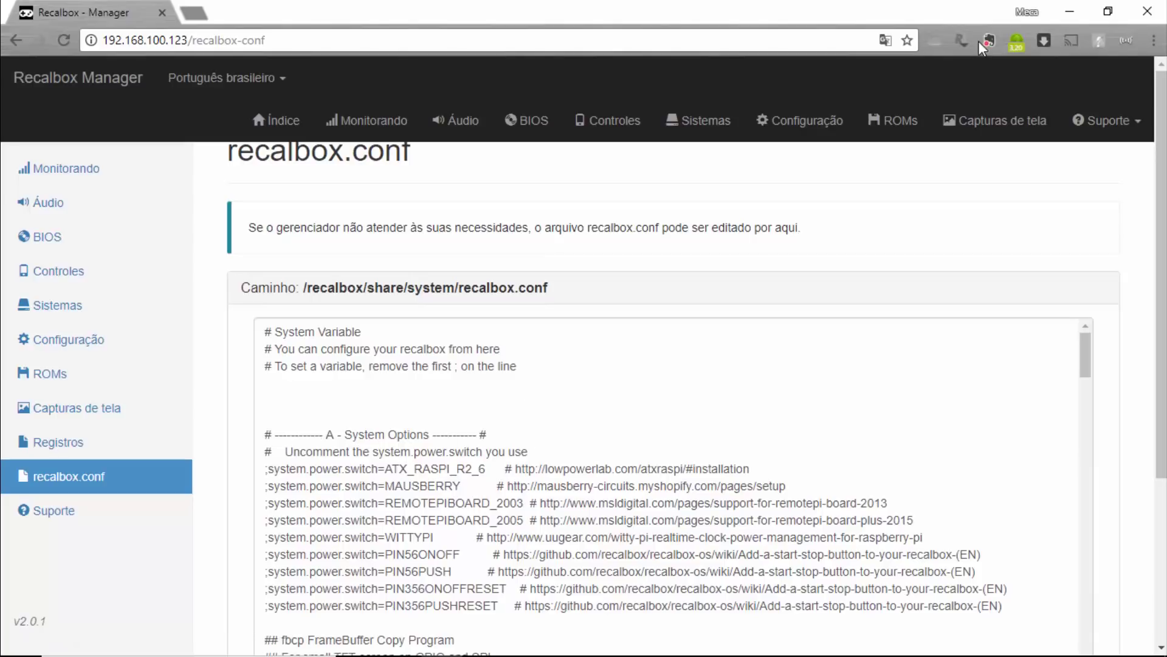
click(1072, 8)
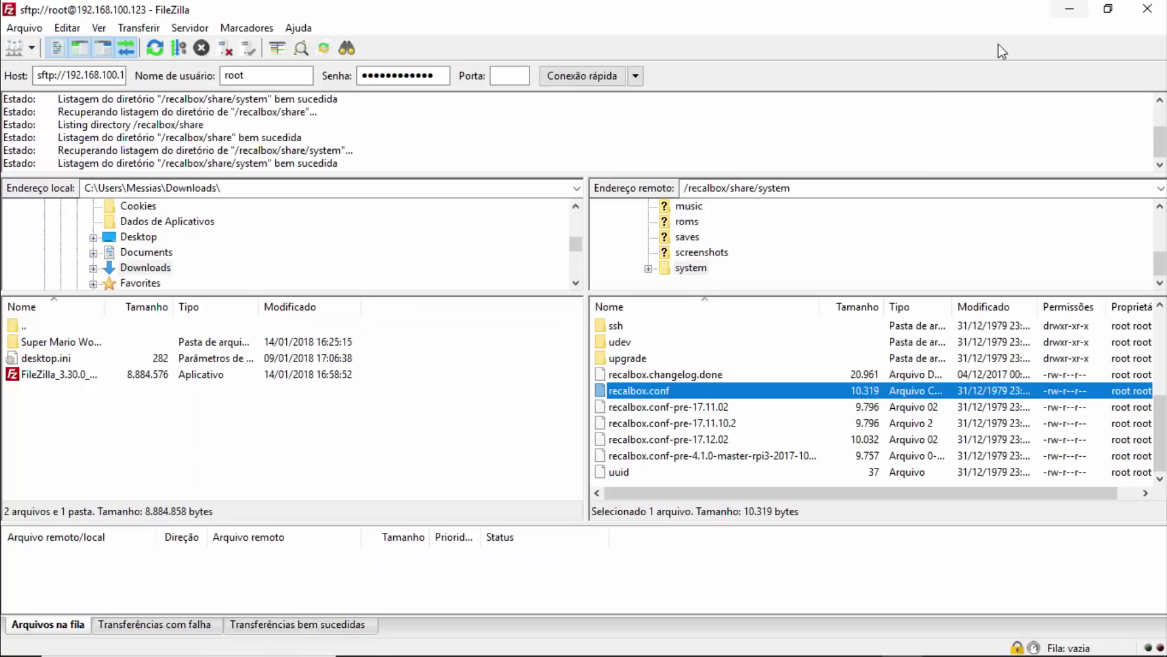
click(653, 406)
Compare recalbox.conf with its recalbox.conf-pre-17.11.02 backup in the remote system folder.
click(652, 392)
click(665, 406)
click(663, 392)
click(657, 409)
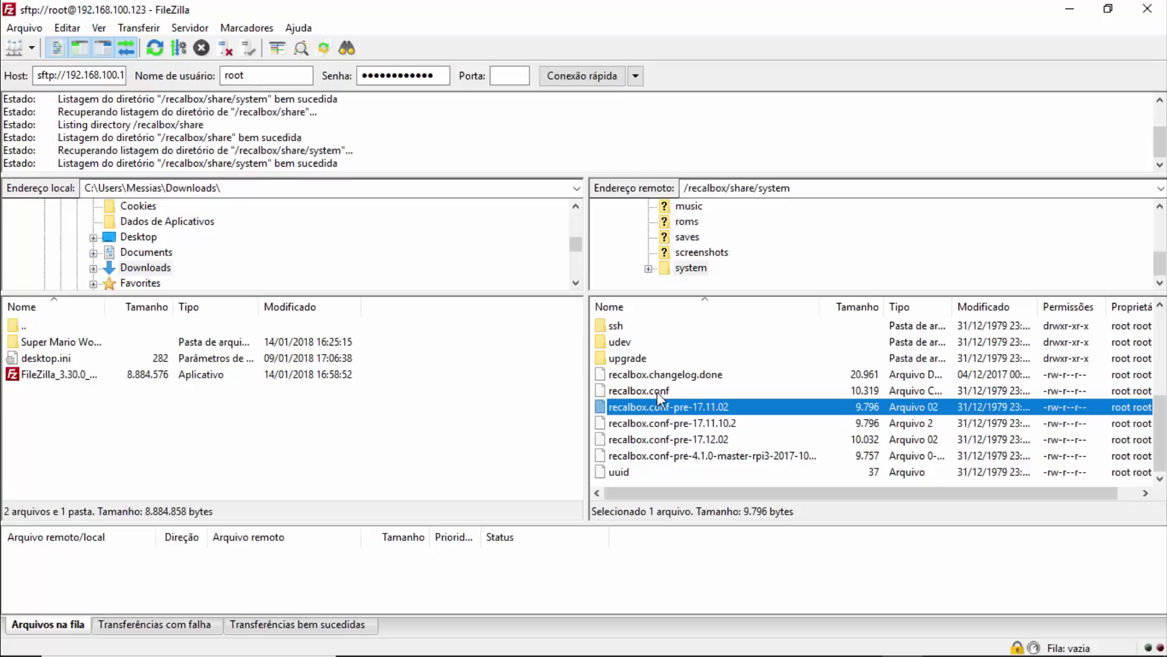
click(656, 391)
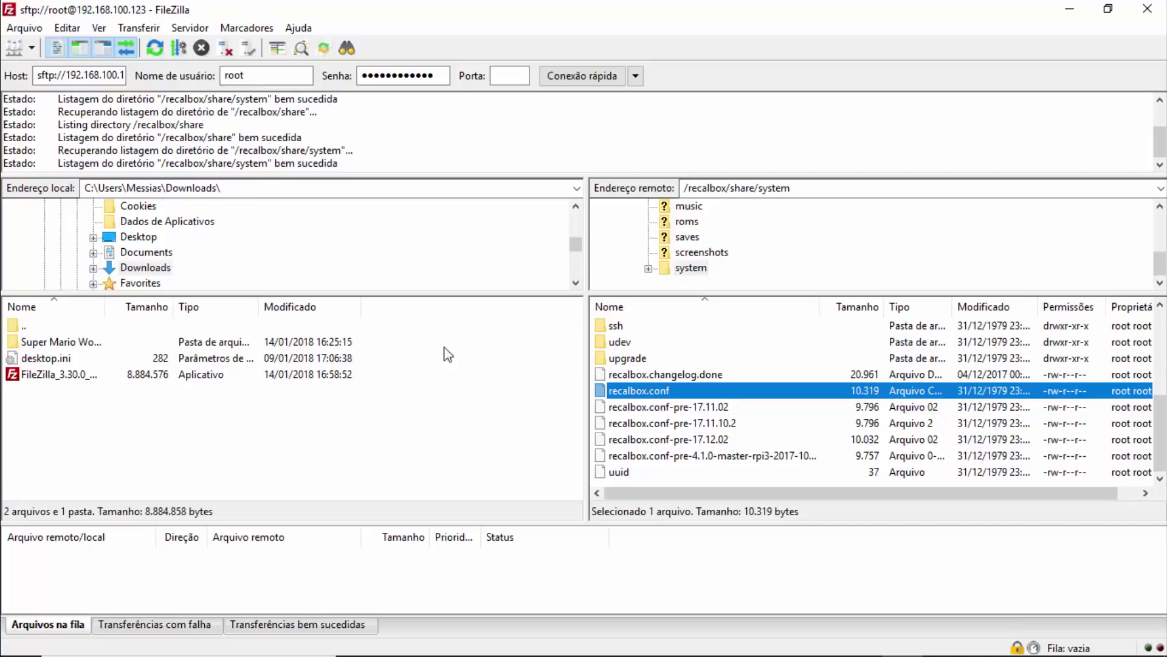
scroll(626, 365, up, 5)
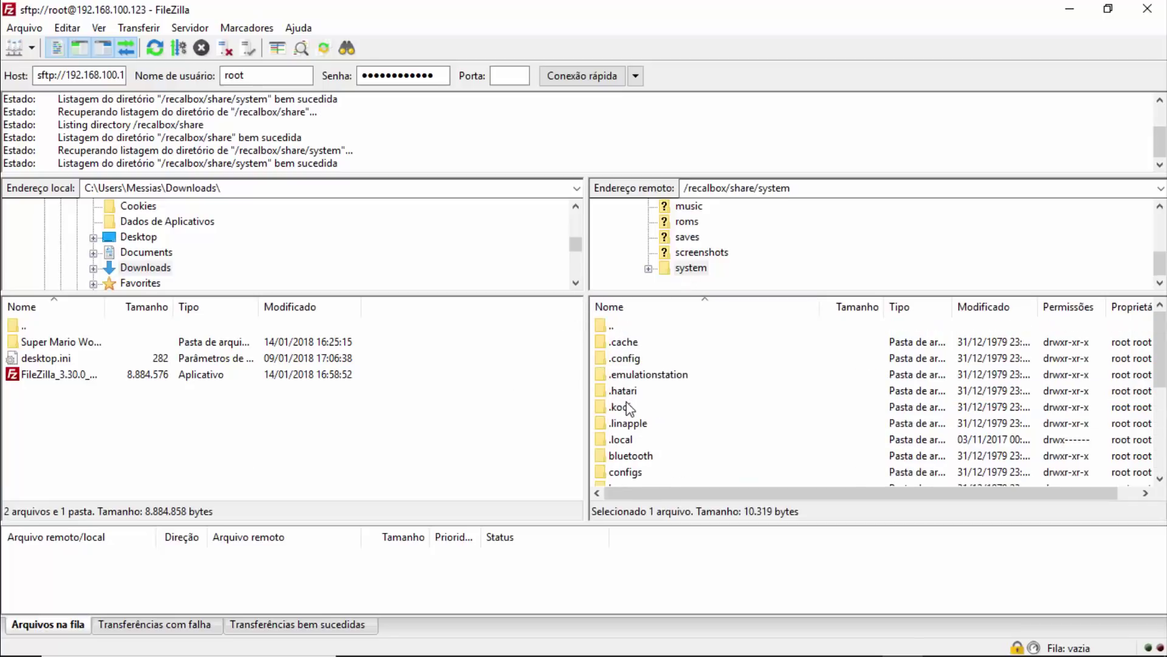
scroll(647, 381, down, 2)
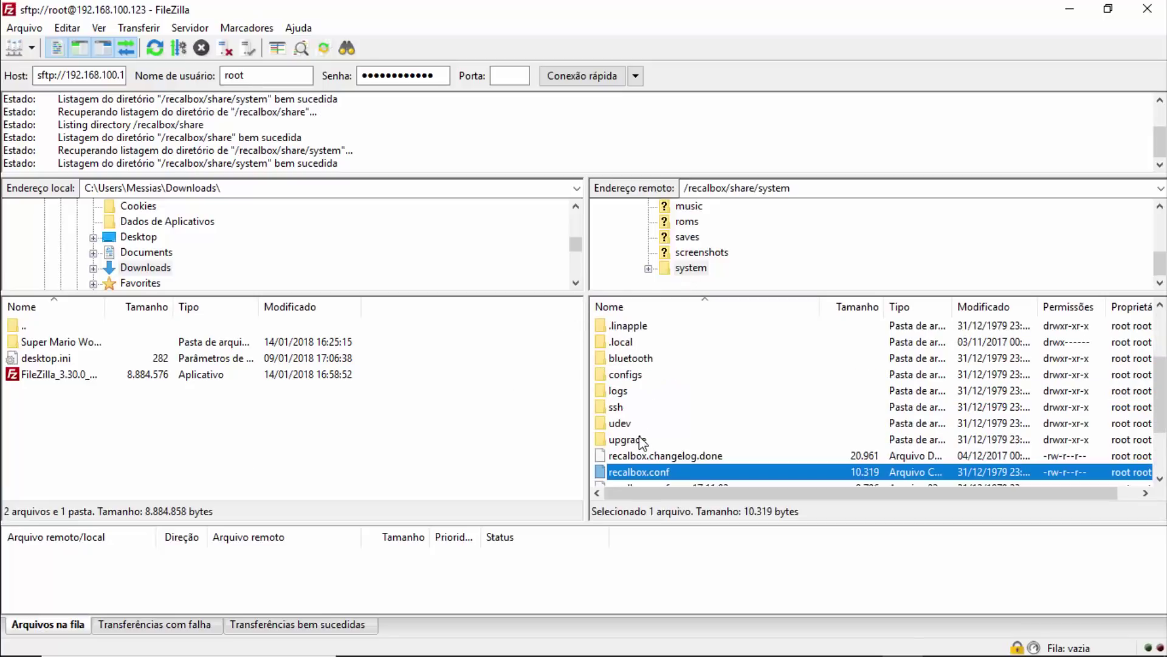
scroll(643, 383, up, 2)
Go up to /recalbox/share and reopen the system folder to select recalbox.conf.
double_click(619, 329)
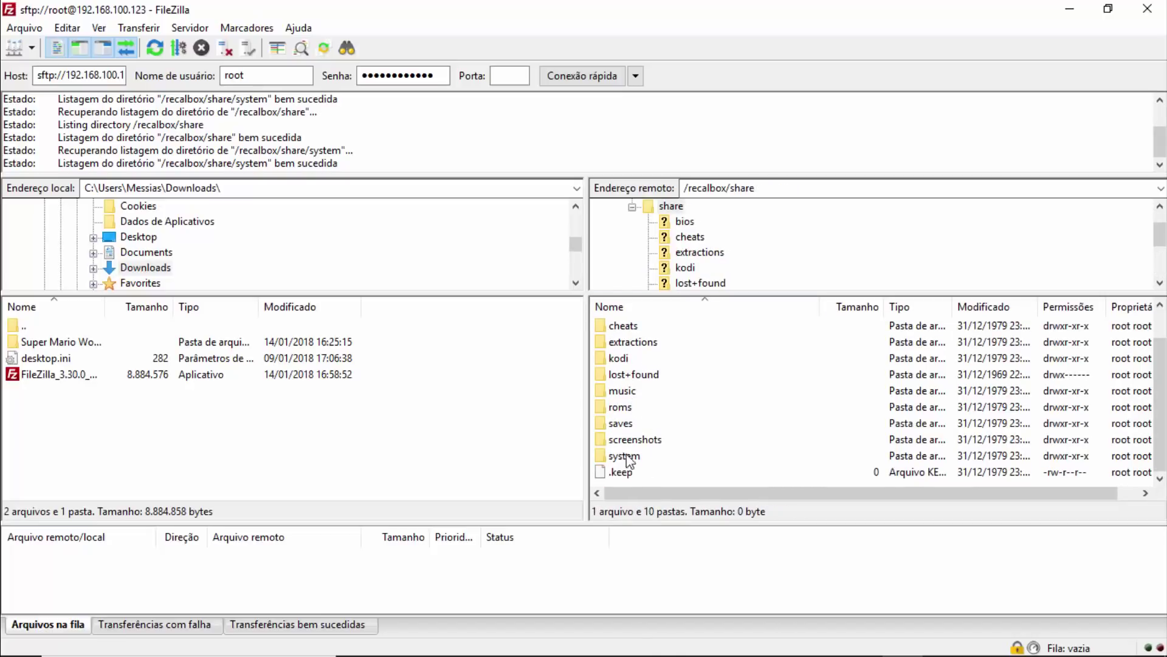
click(623, 455)
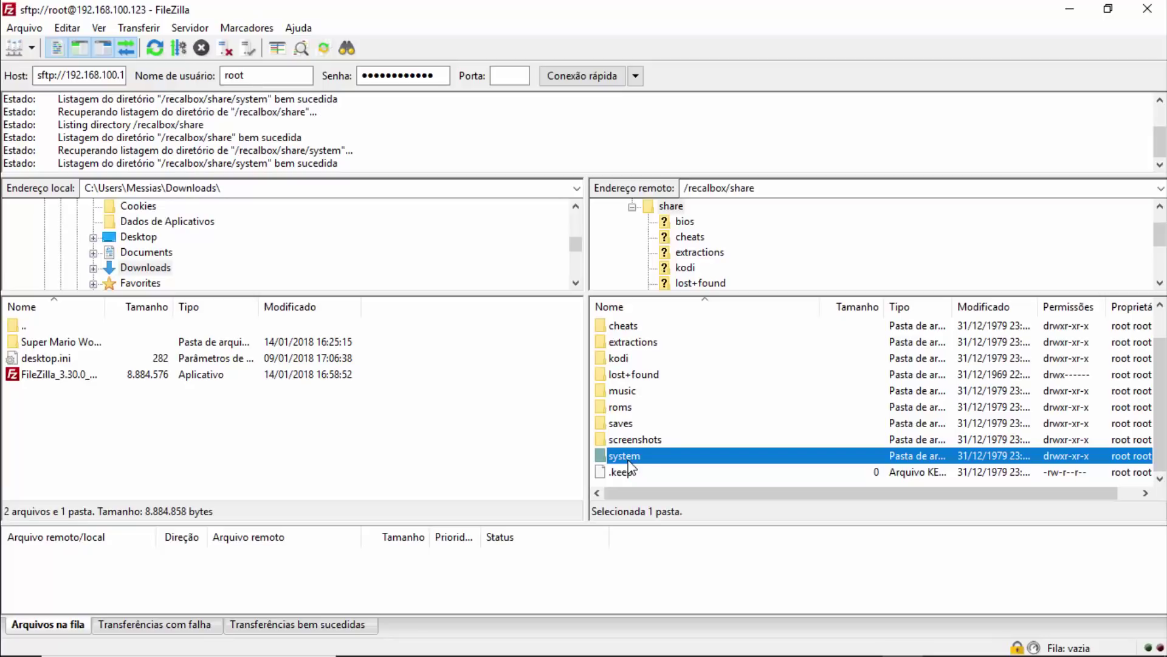
click(626, 470)
click(626, 440)
click(626, 455)
double_click(625, 454)
scroll(678, 417, down, 4)
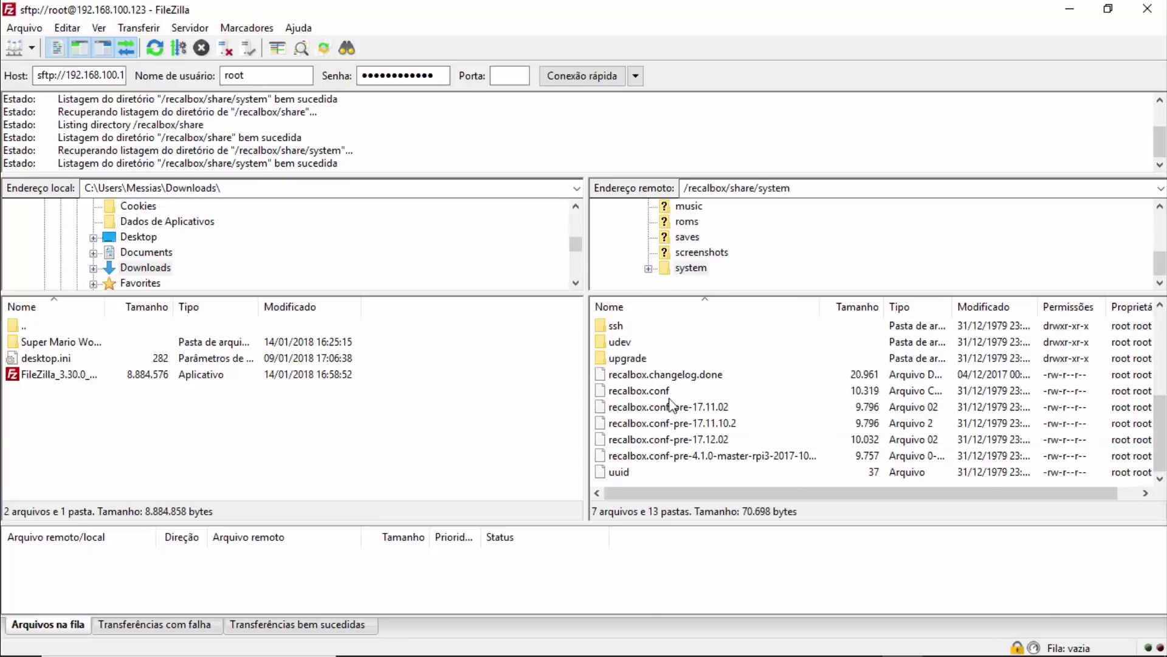
click(667, 392)
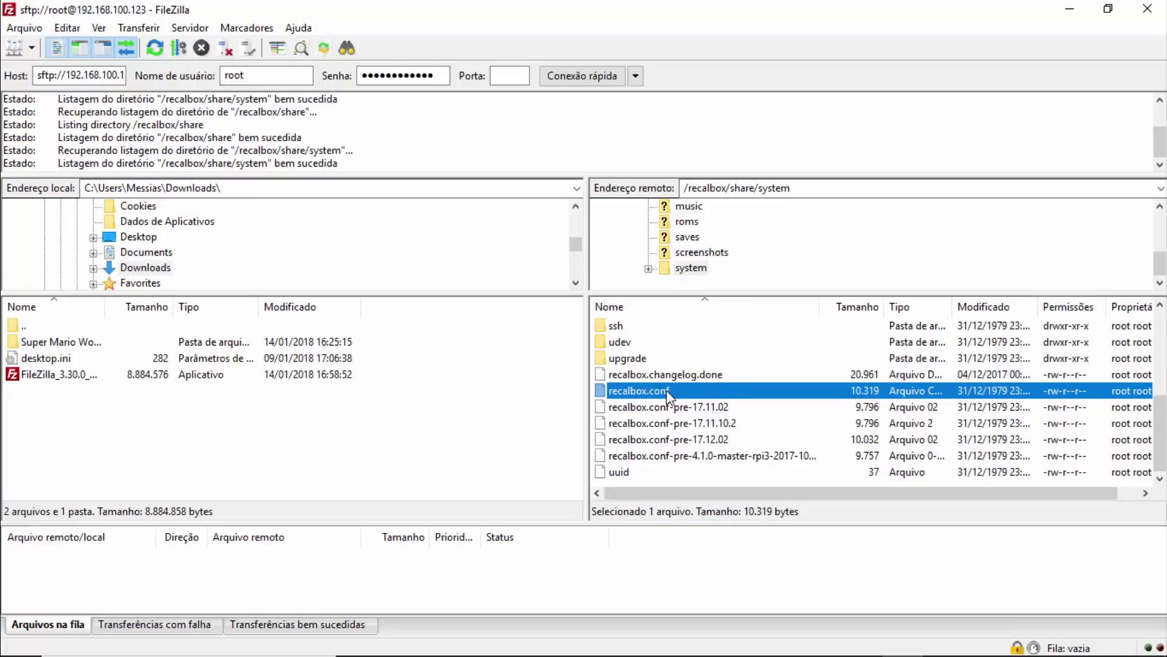
scroll(675, 403, up, 5)
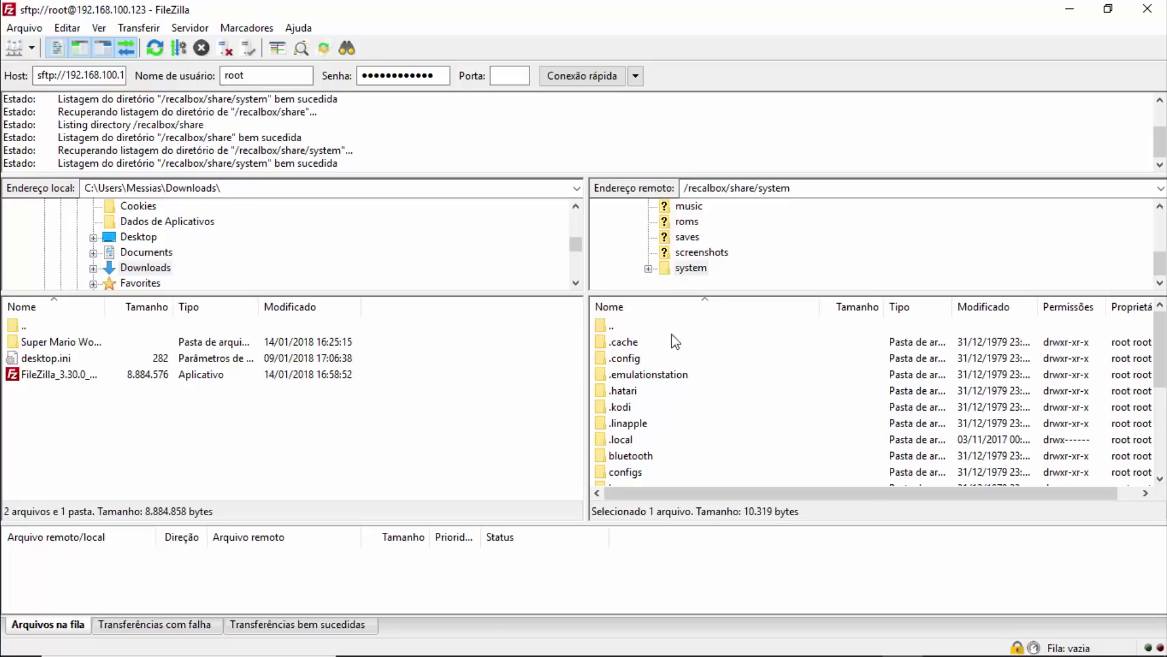
Return to /recalbox/share and open roms, browsing the amstradcpc, atari2600 and c64 folders.
click(613, 327)
scroll(632, 372, down, 4)
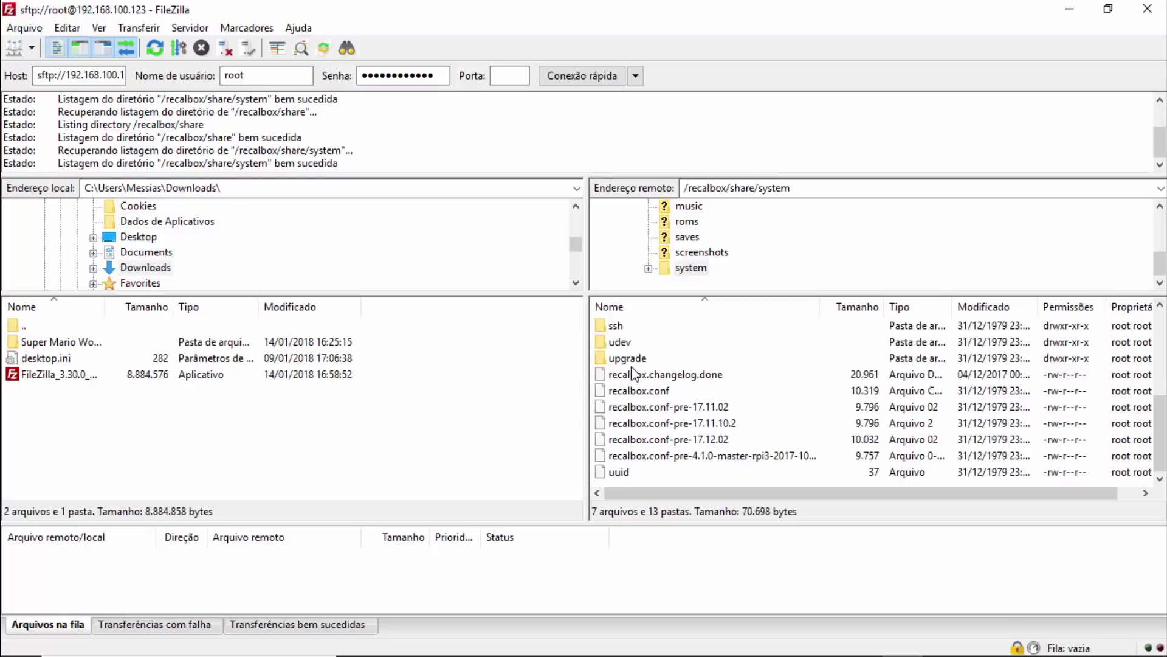
scroll(634, 372, up, 4)
double_click(619, 327)
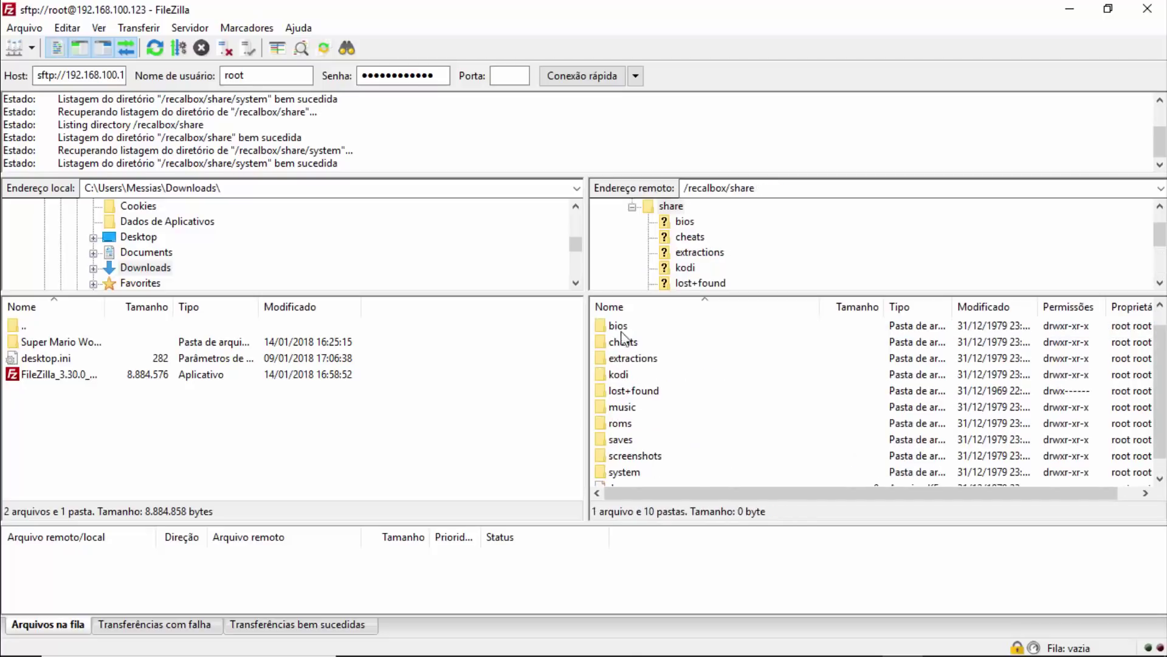
scroll(622, 332, down, 1)
double_click(619, 406)
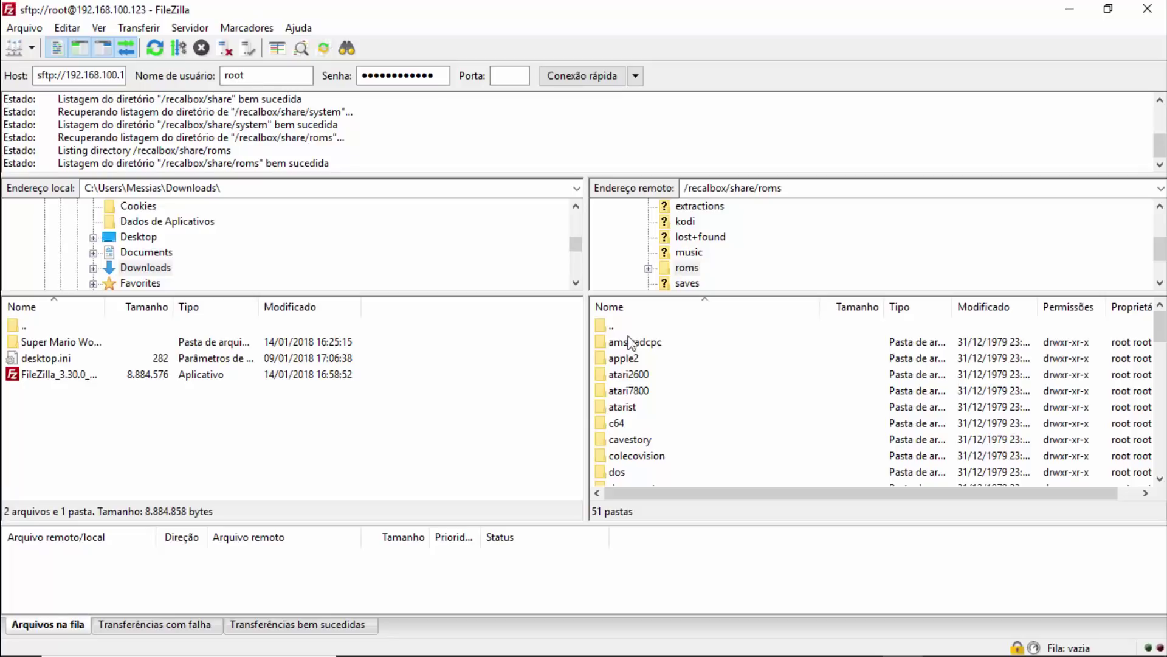
click(642, 345)
click(639, 375)
click(625, 421)
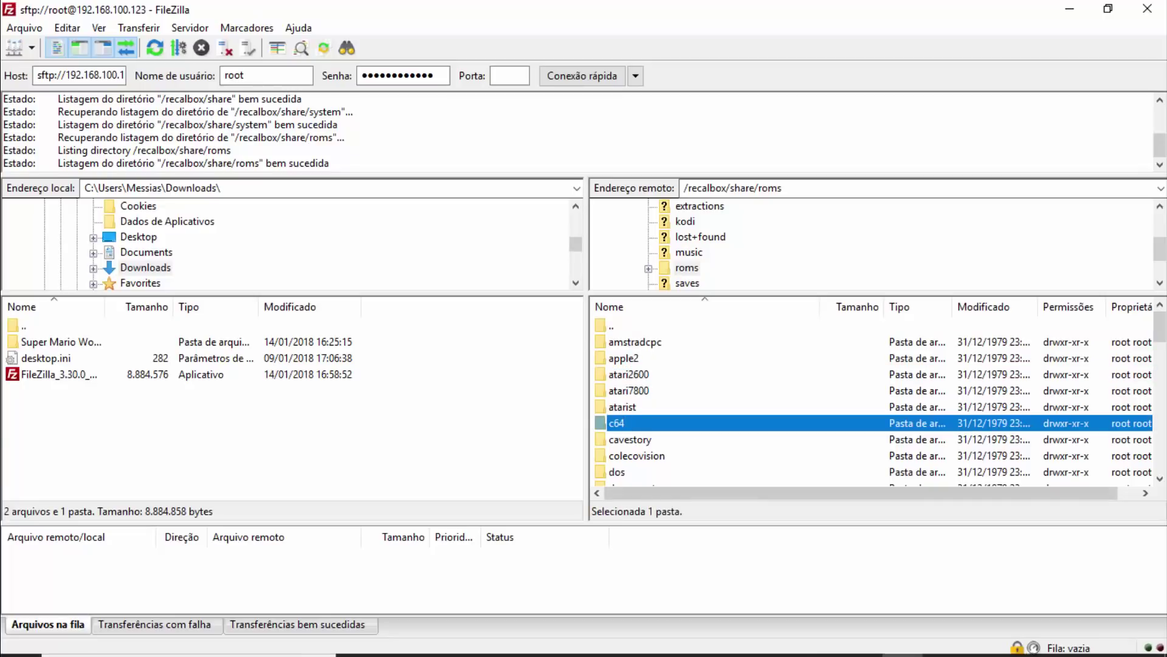
Switch to the Recalbox Manager browser and open its ROMs management page.
mouse_move(396, 654)
click(442, 640)
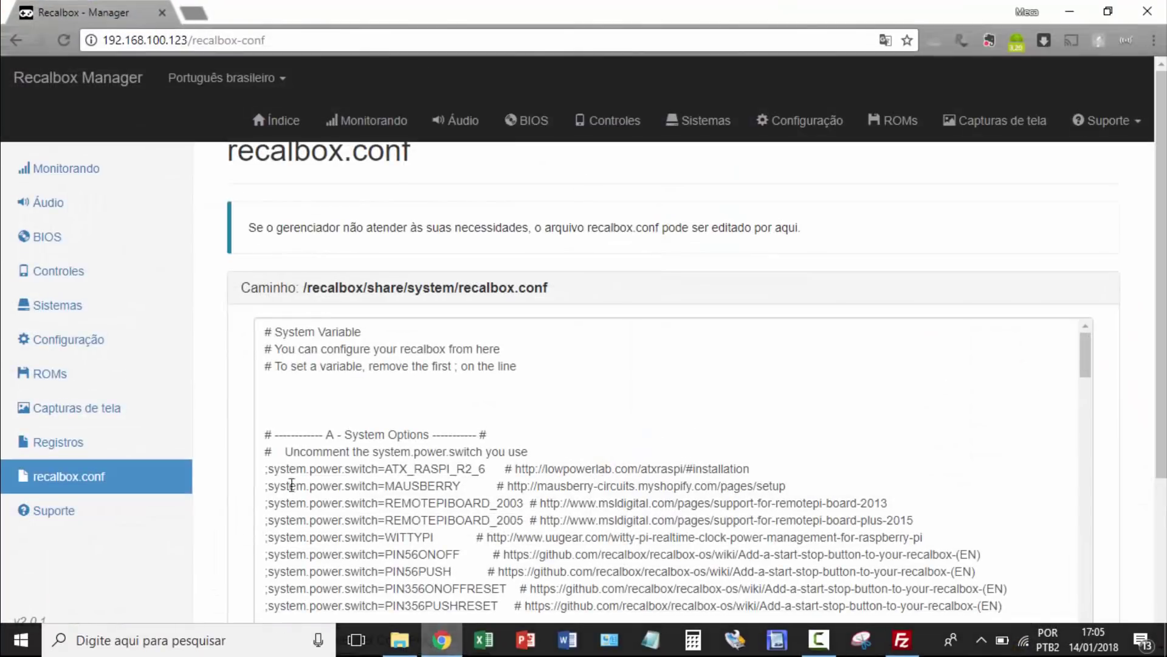
click(904, 122)
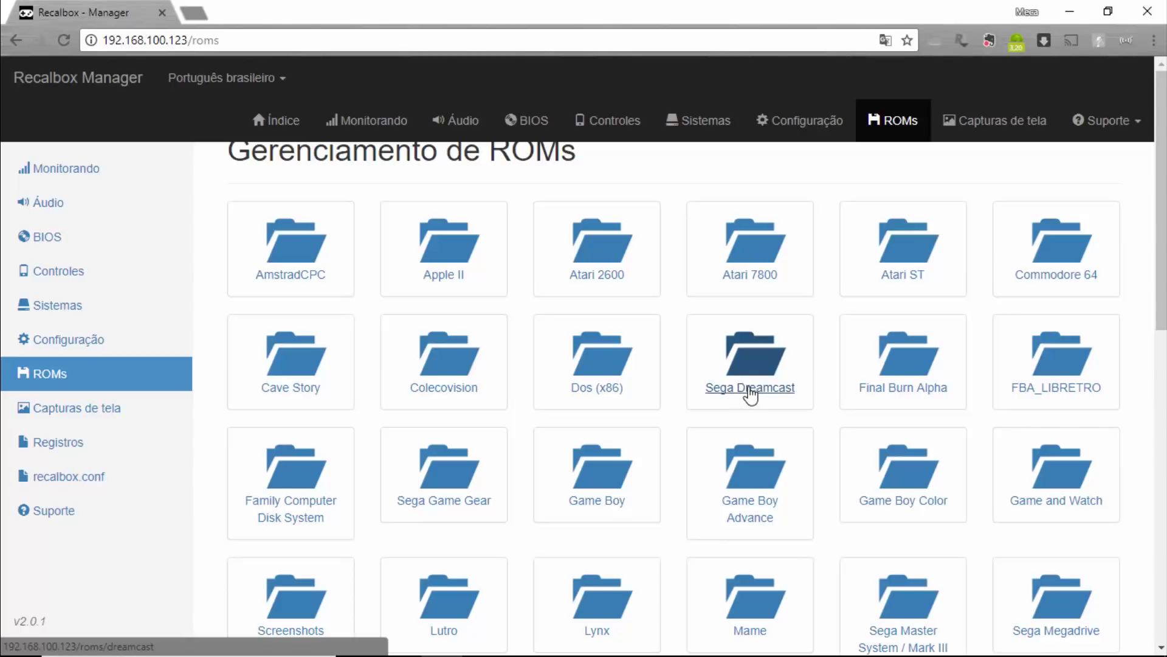
Open the Sega Dreamcast ROM folder and highlight its 0 ROM count.
click(753, 395)
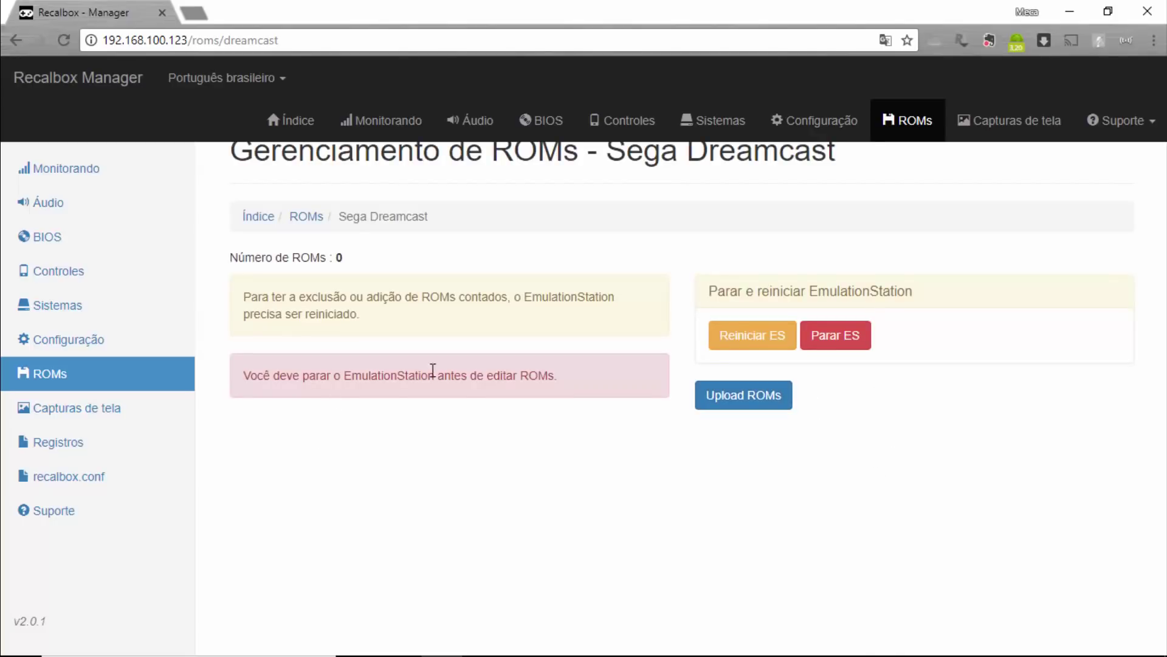
drag(271, 258, 365, 253)
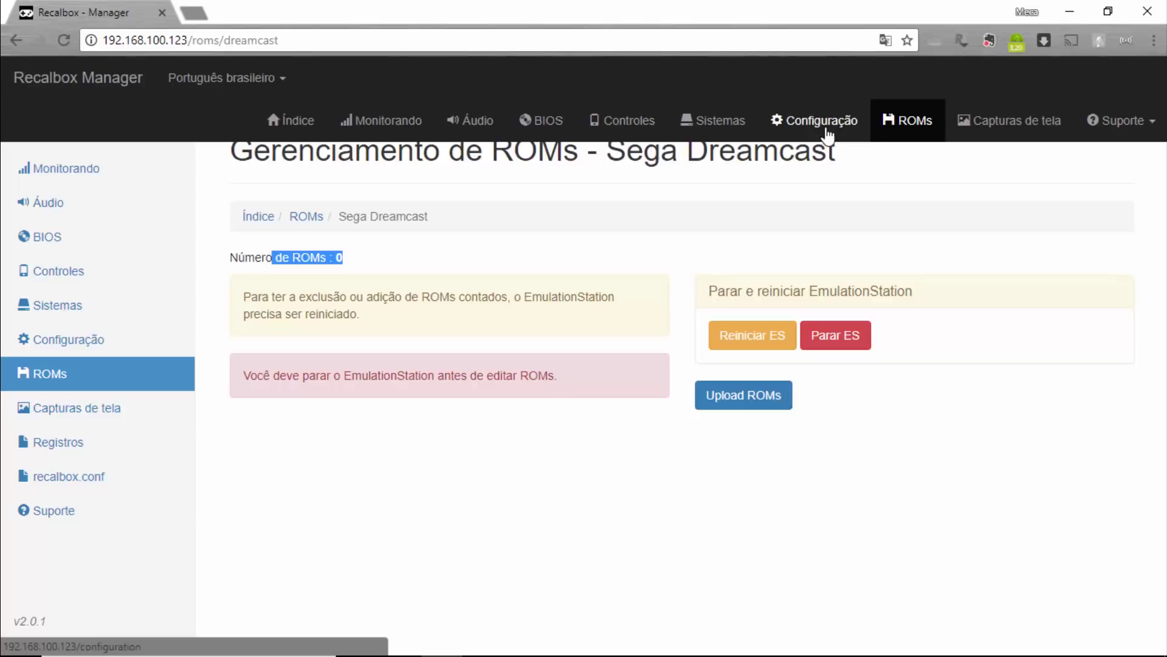
Return to the ROMs folder grid and scroll through the systems from AmstradCPC to Sega Megadrive.
click(897, 122)
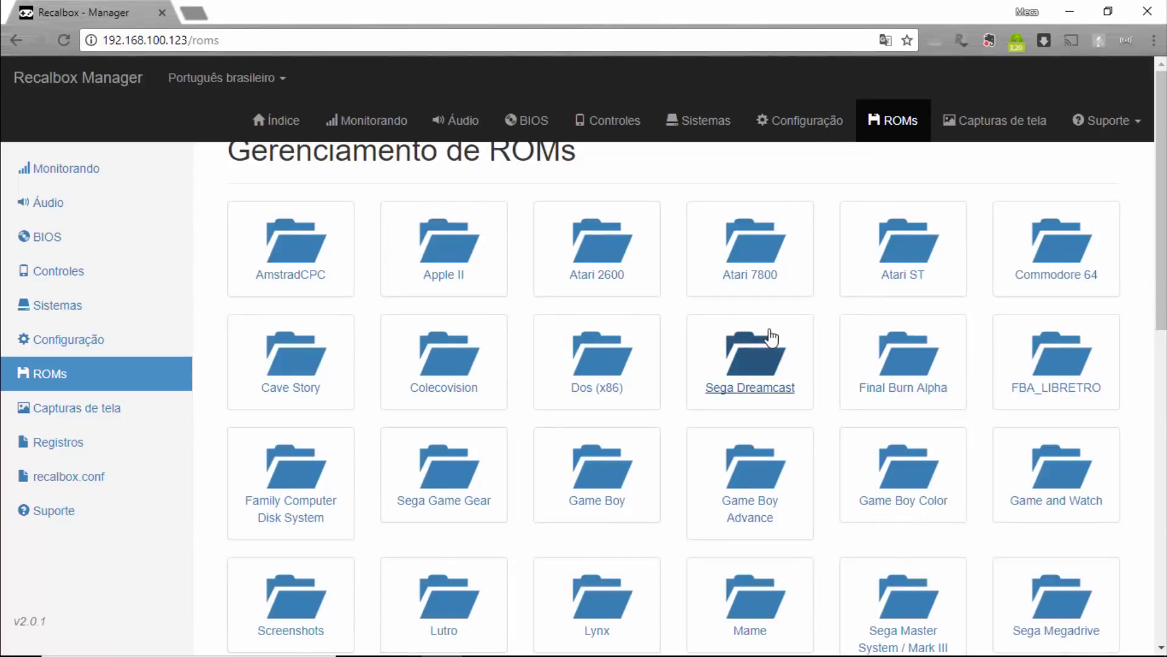
scroll(771, 337, down, 12)
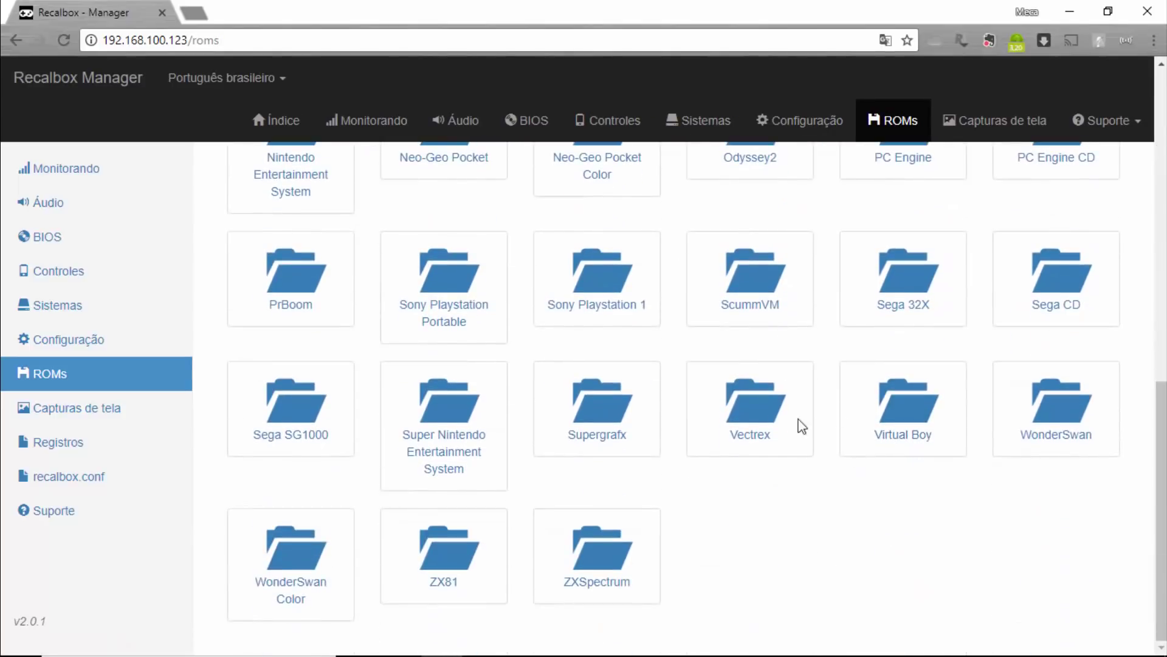
scroll(526, 426, up, 1)
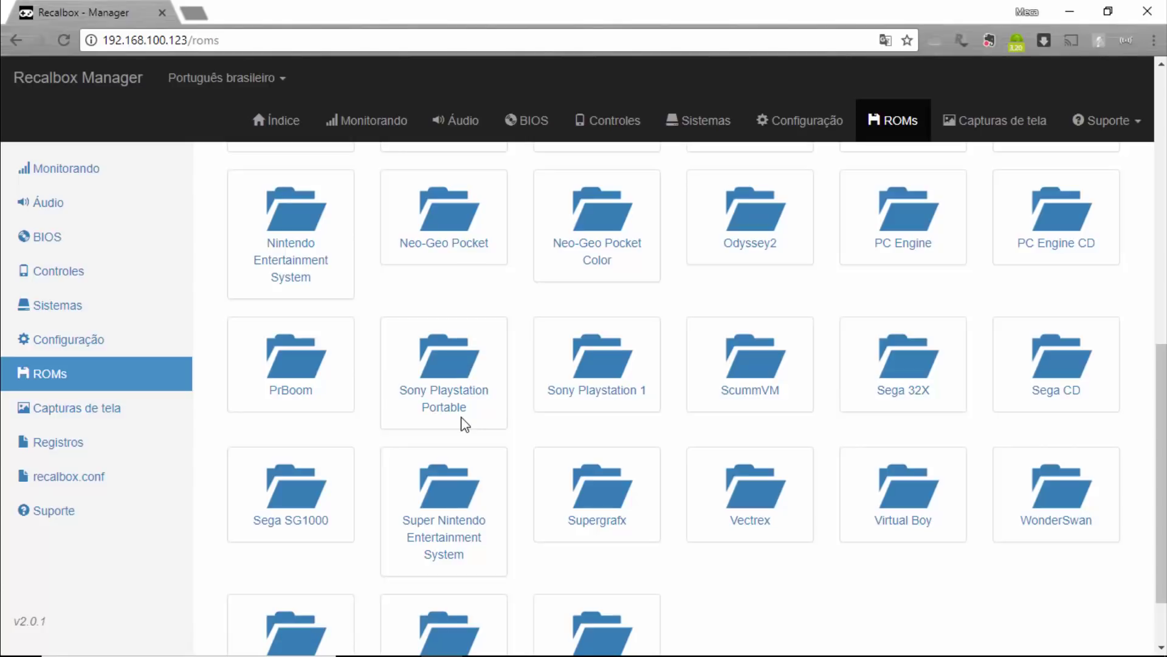
scroll(855, 513, up, 5)
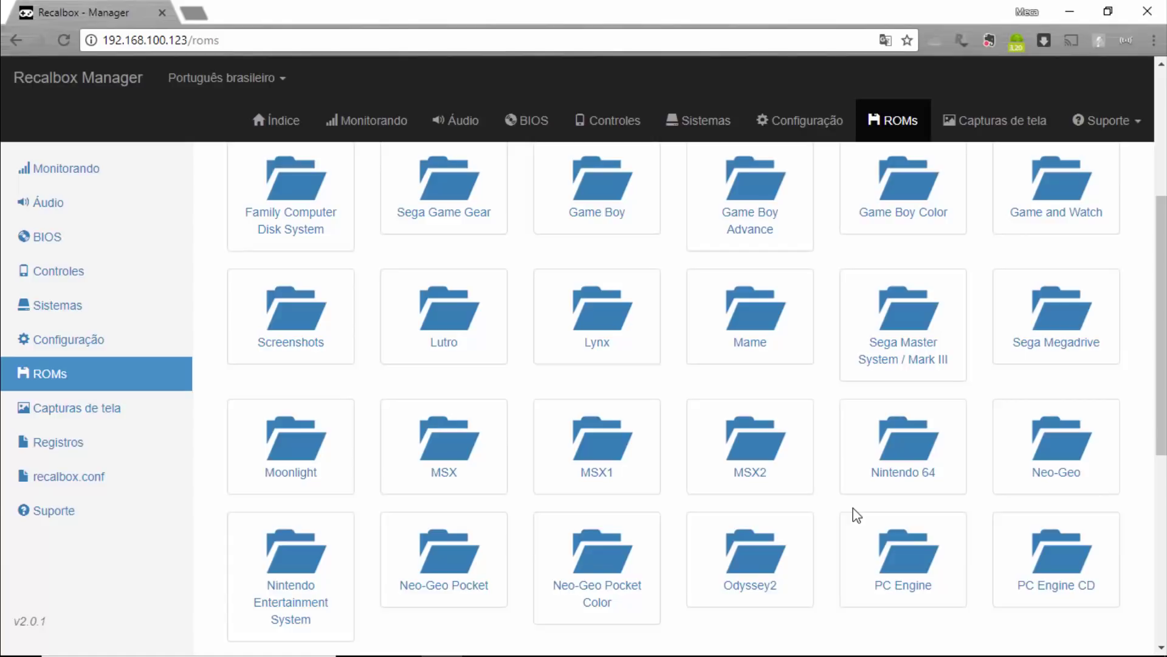
scroll(824, 503, up, 5)
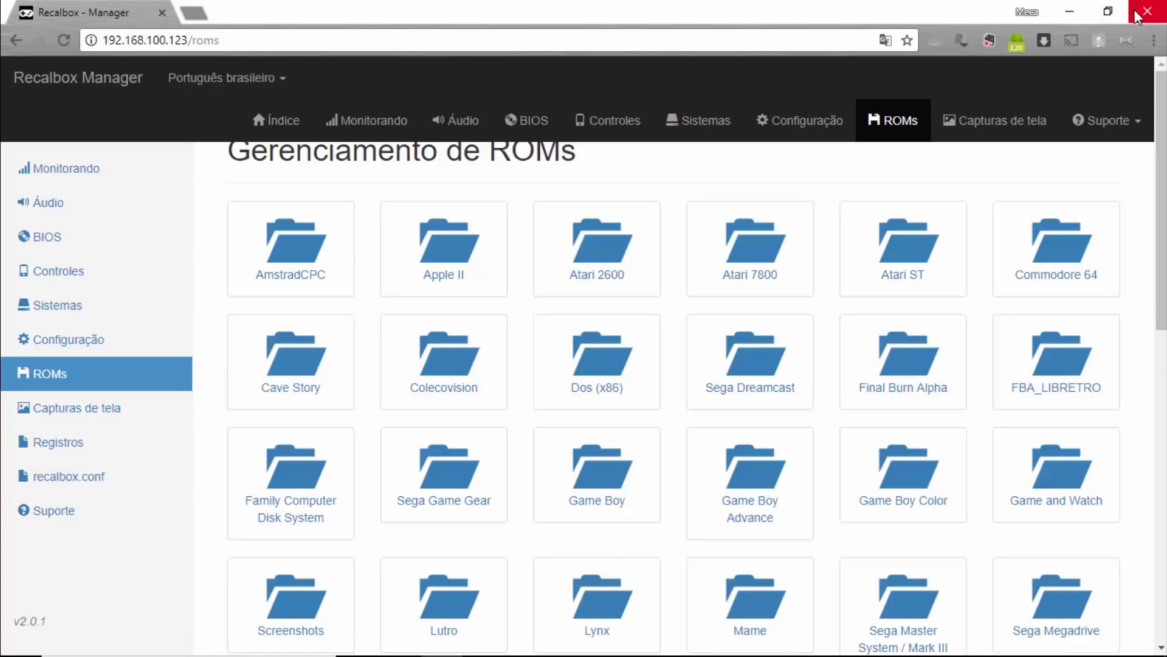
Minimize the browser and scroll the remote roms list down to the wswan and wswanc folders.
click(1067, 12)
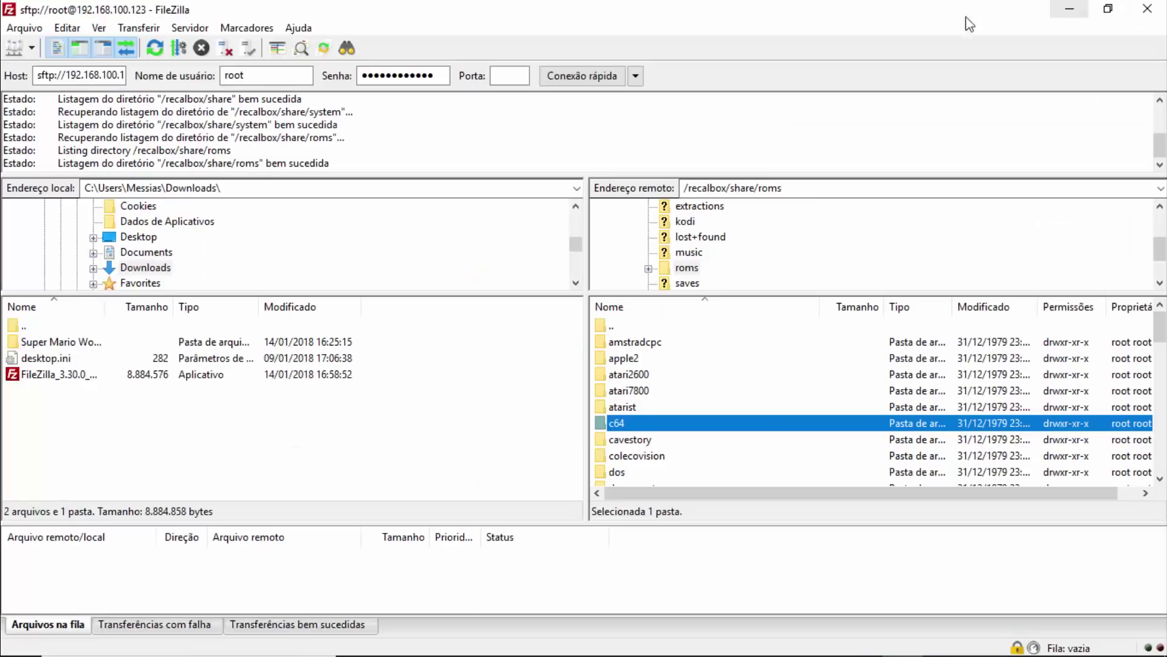
click(646, 456)
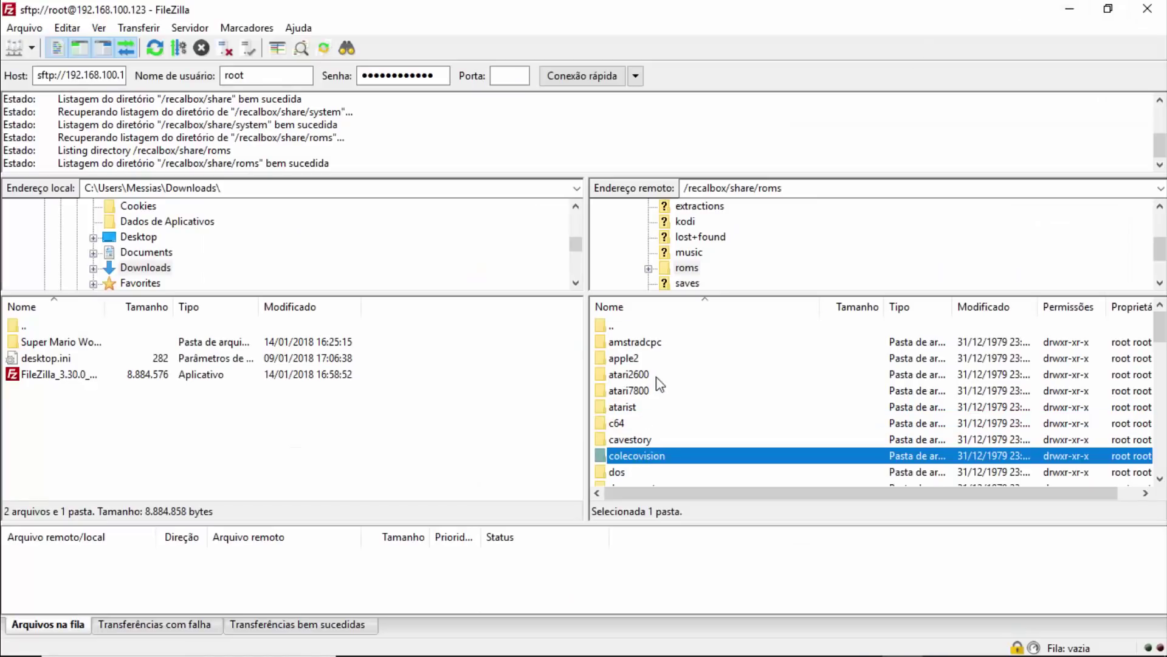
scroll(660, 383, down, 12)
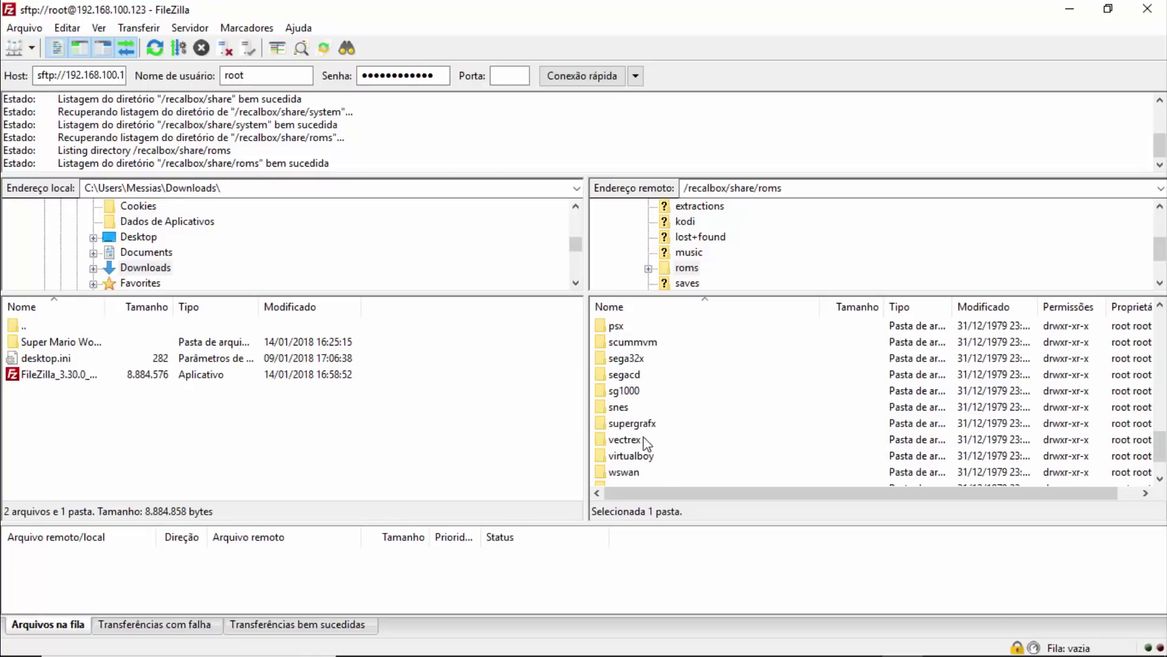
click(643, 438)
scroll(641, 434, down, 1)
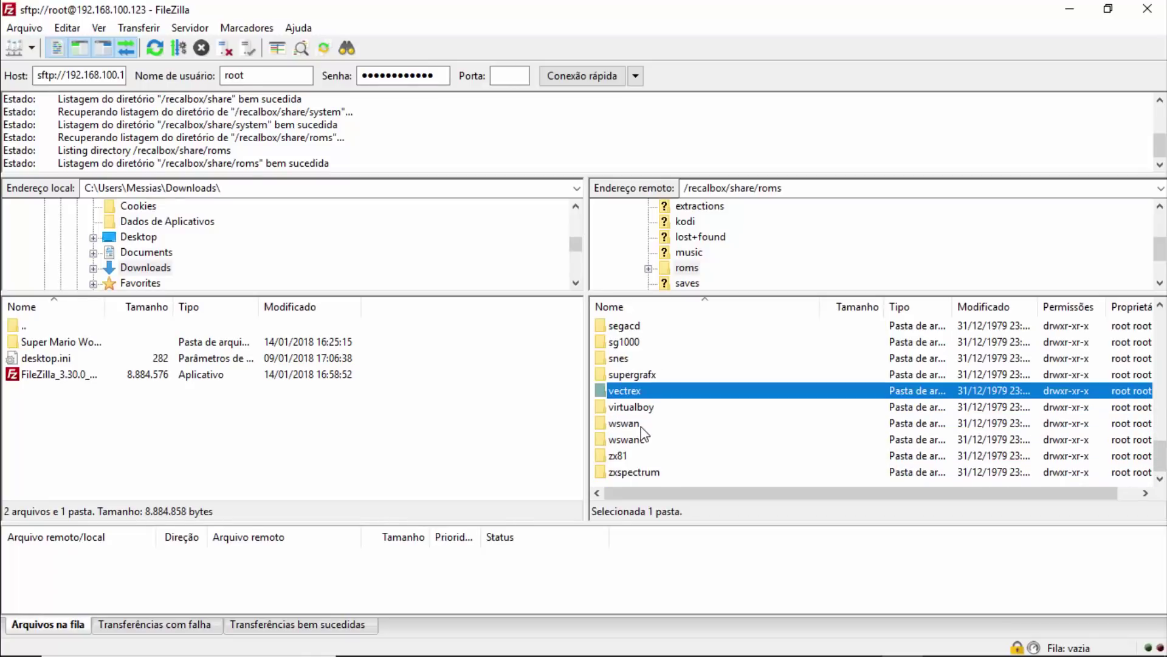
click(636, 426)
click(636, 444)
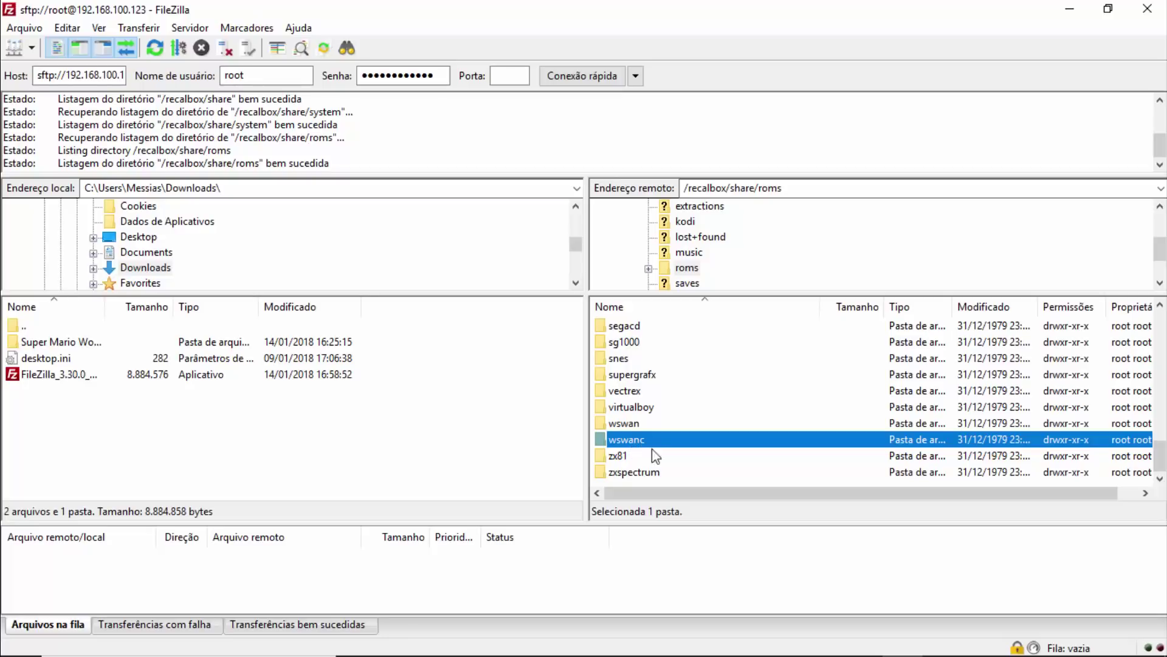
click(637, 424)
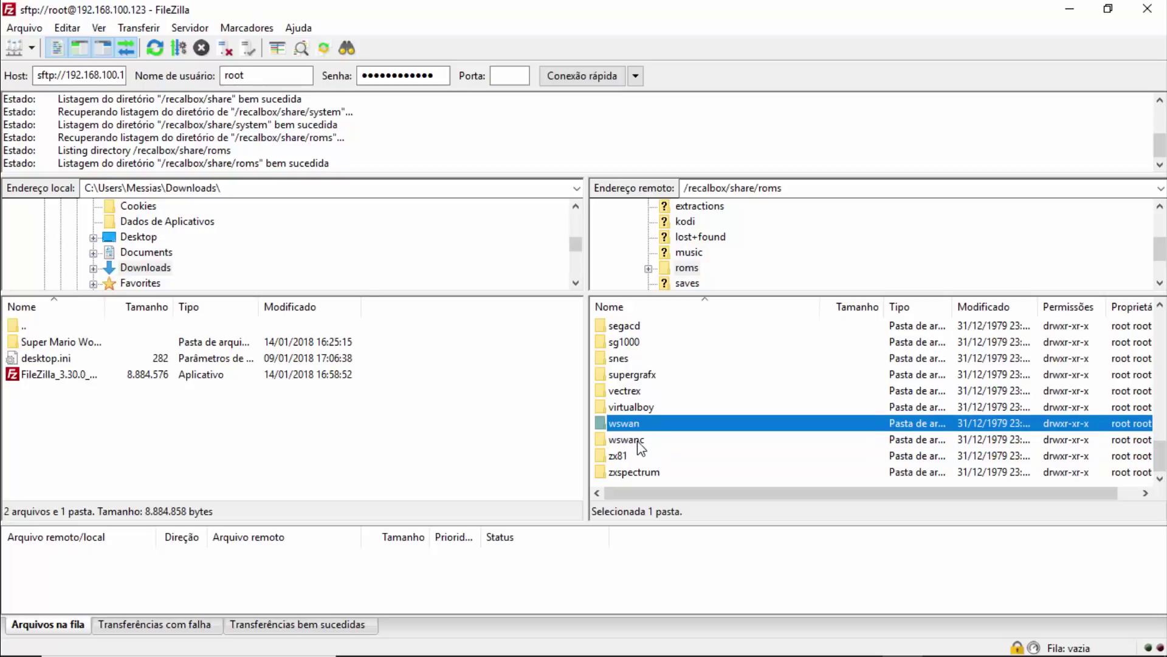
click(638, 439)
click(637, 427)
click(642, 440)
click(635, 431)
Look inside wswan at its _readme.txt, then return to roms and pick the snes folder.
double_click(632, 425)
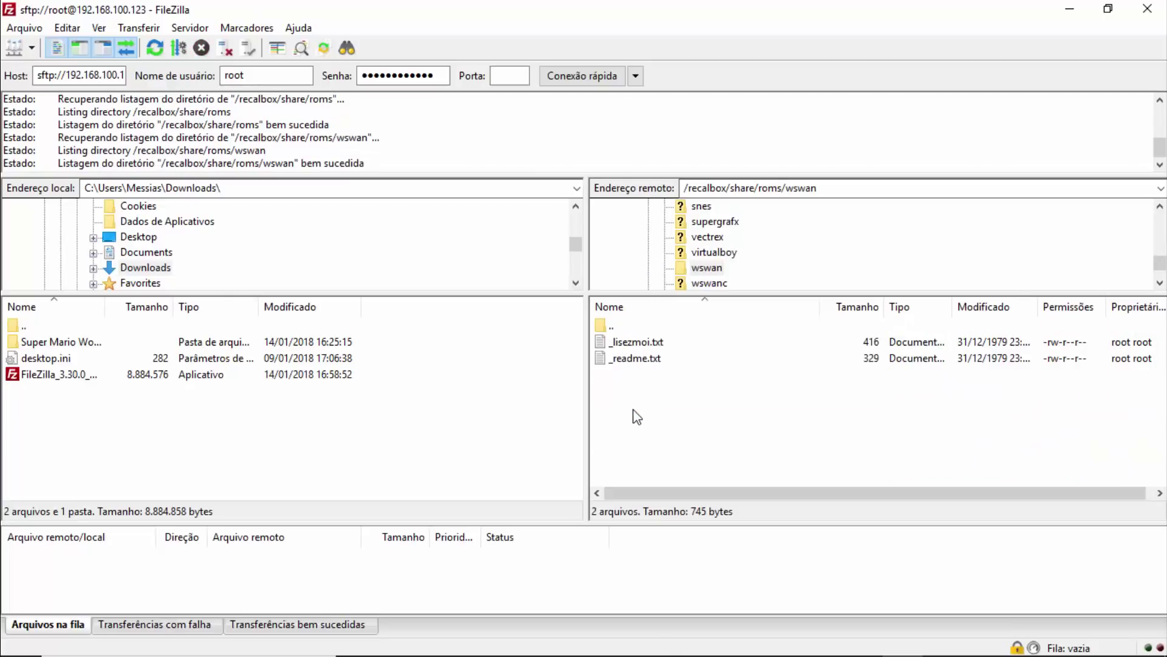
click(649, 363)
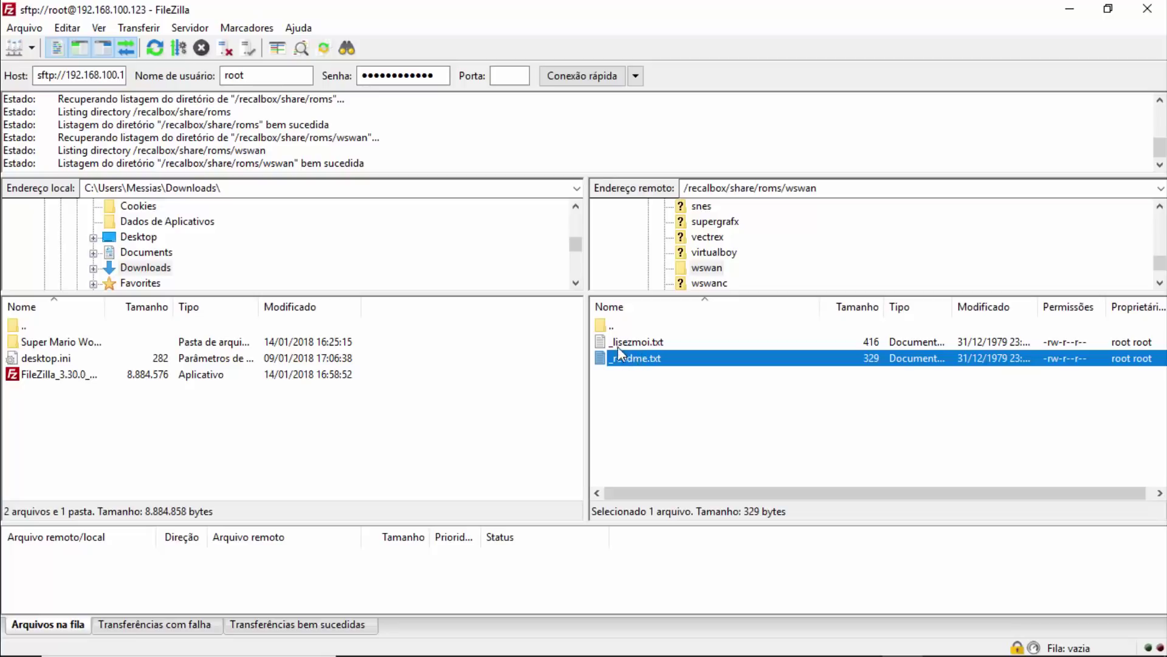
double_click(614, 325)
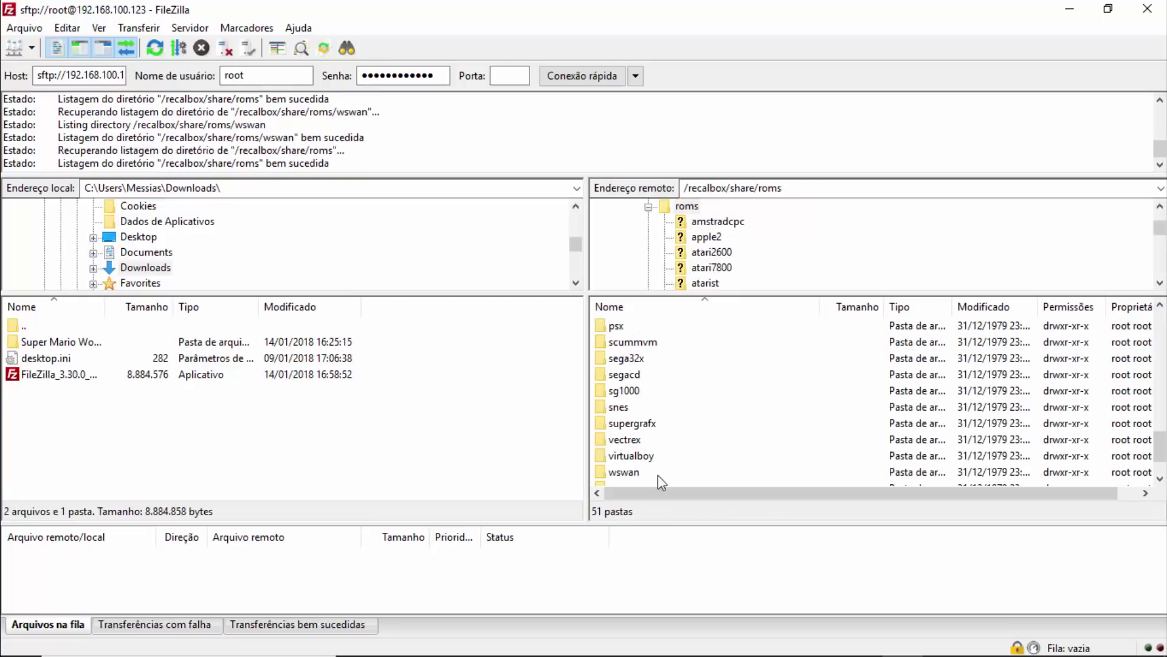
scroll(658, 468, down, 10)
scroll(658, 451, down, 1)
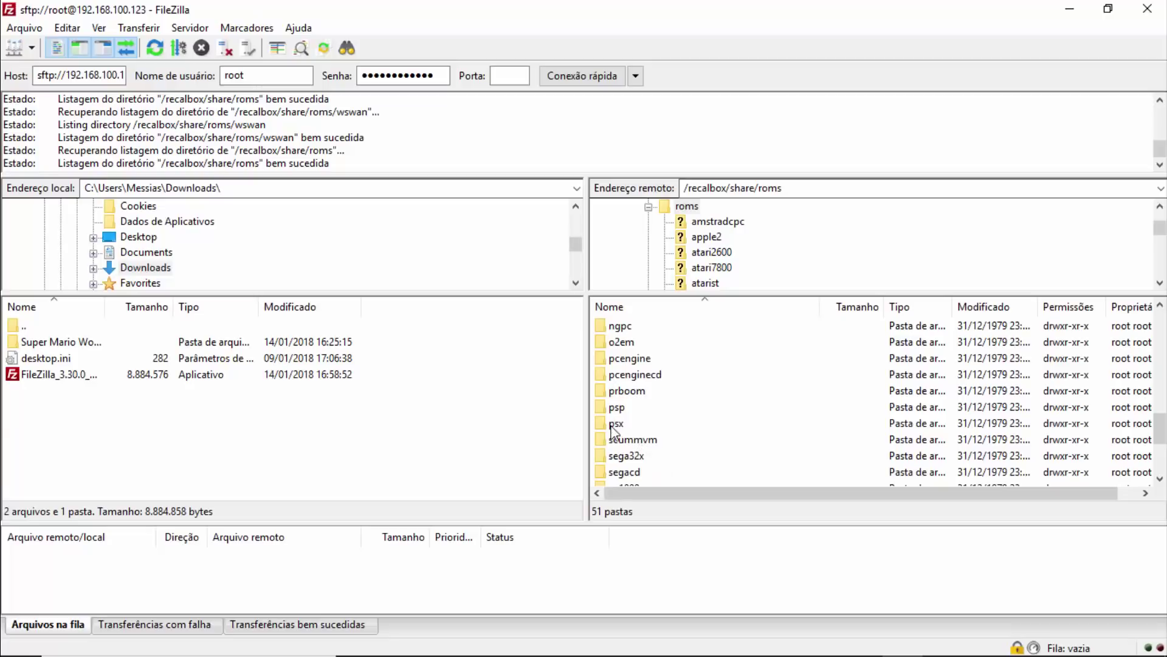
click(638, 426)
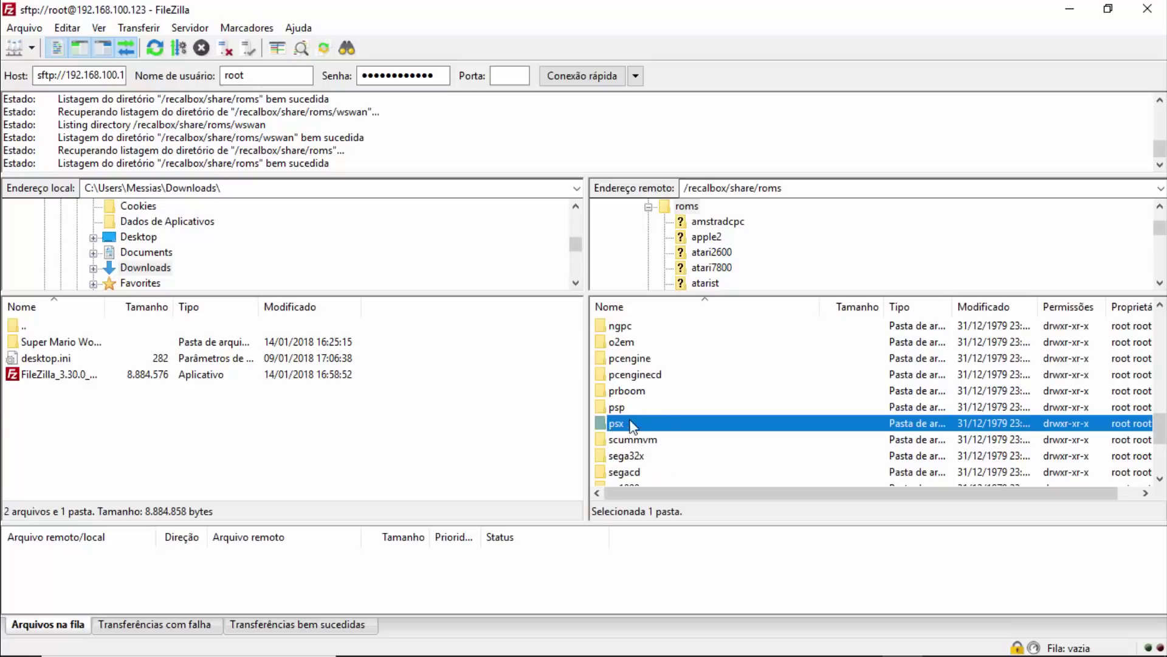
key(Up)
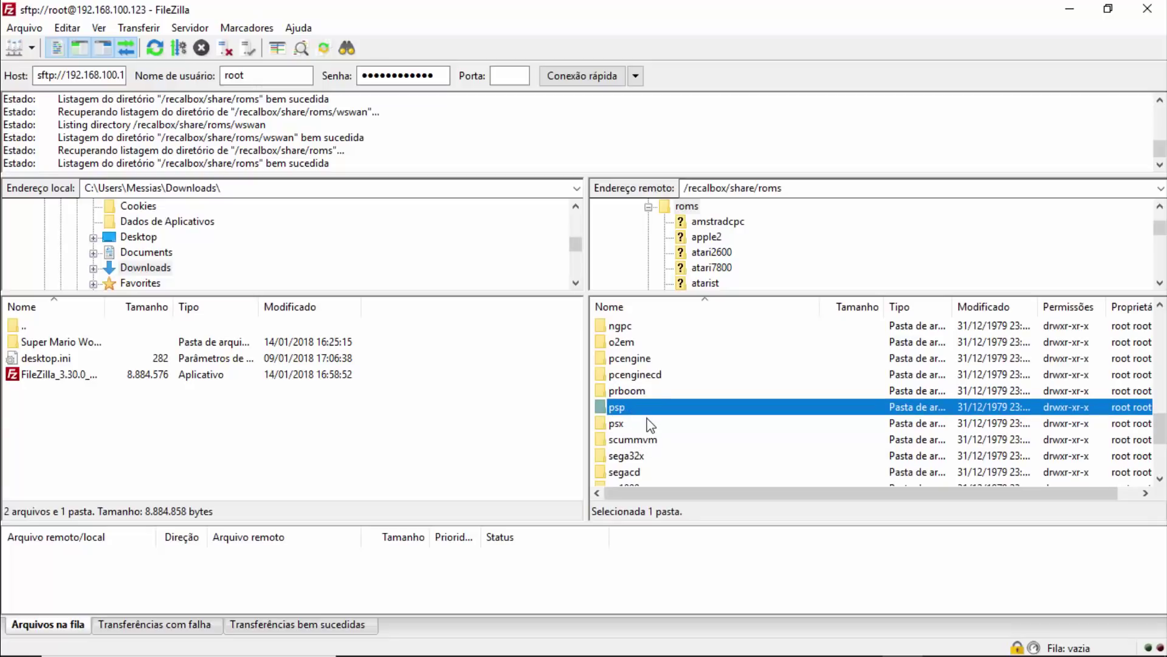
scroll(646, 433, down, 1)
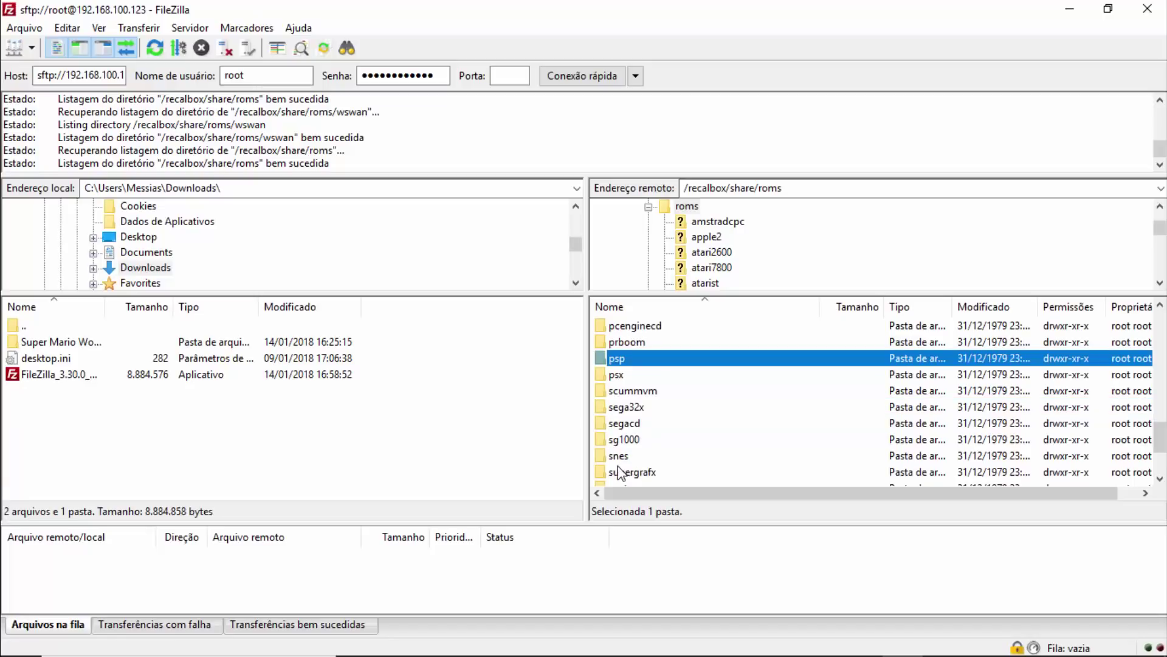
click(626, 456)
Open the remote snes folder and scroll through its ROMs from 2020 Super Baseball (USA).zip.
double_click(637, 457)
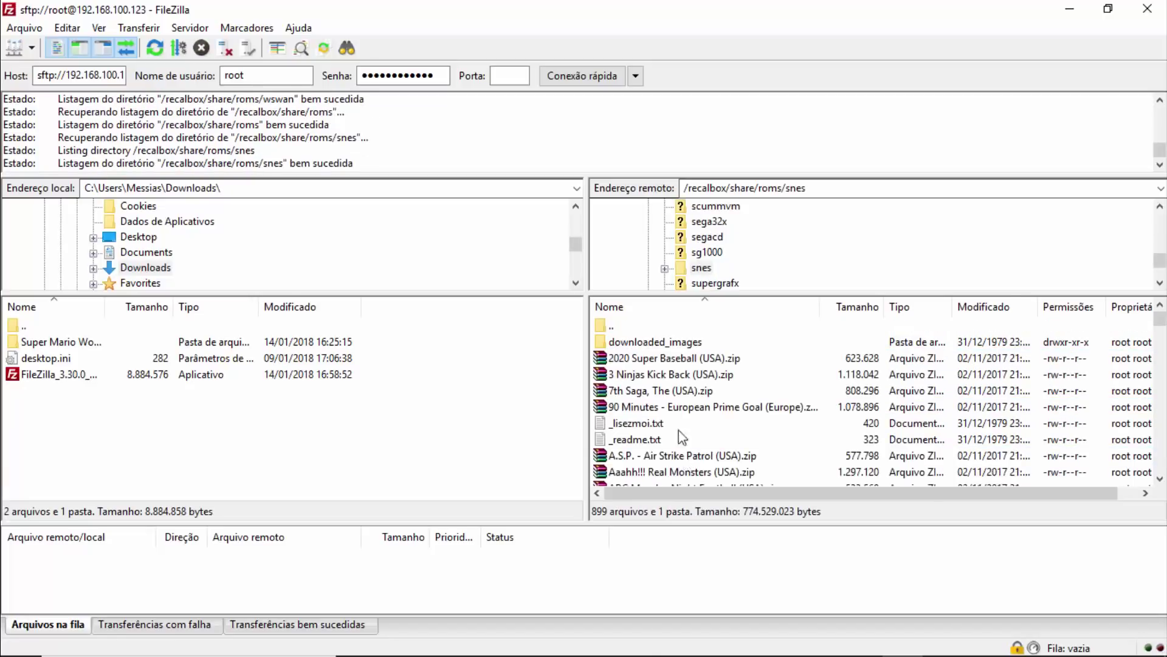
click(681, 360)
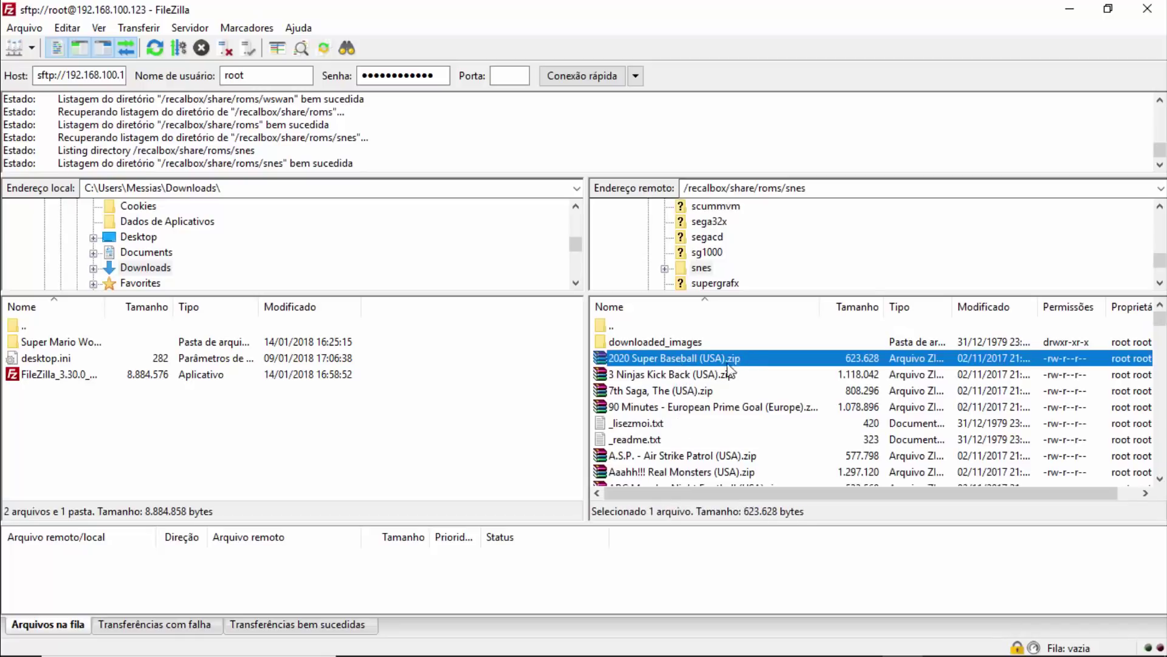
scroll(749, 450, down, 5)
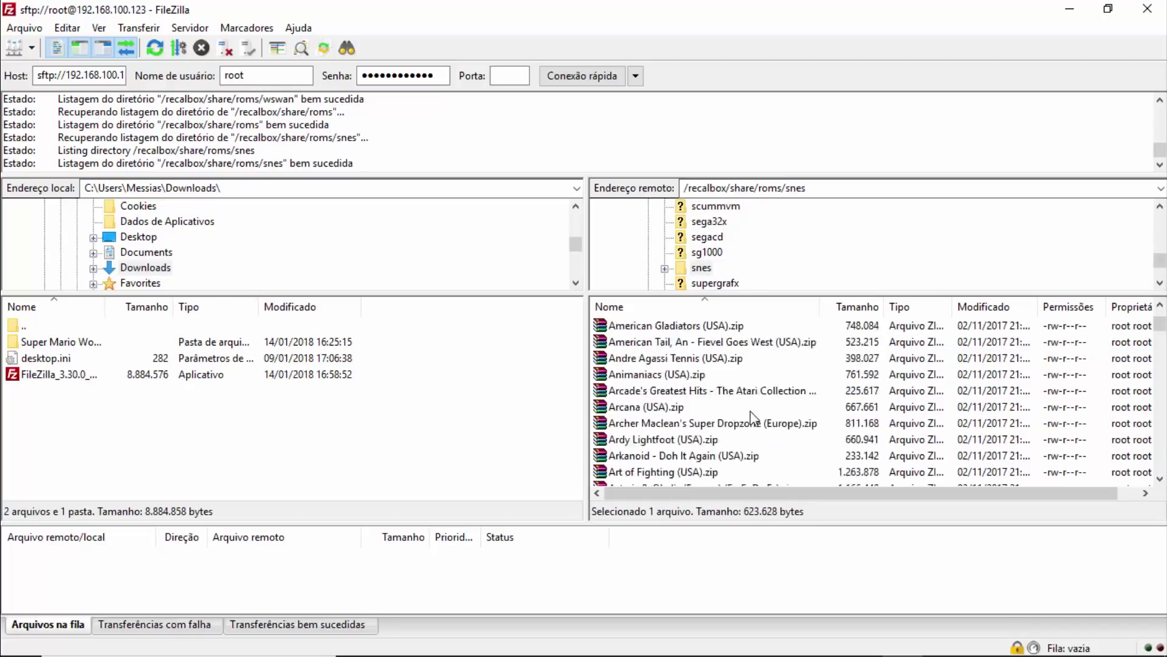
scroll(752, 415, down, 15)
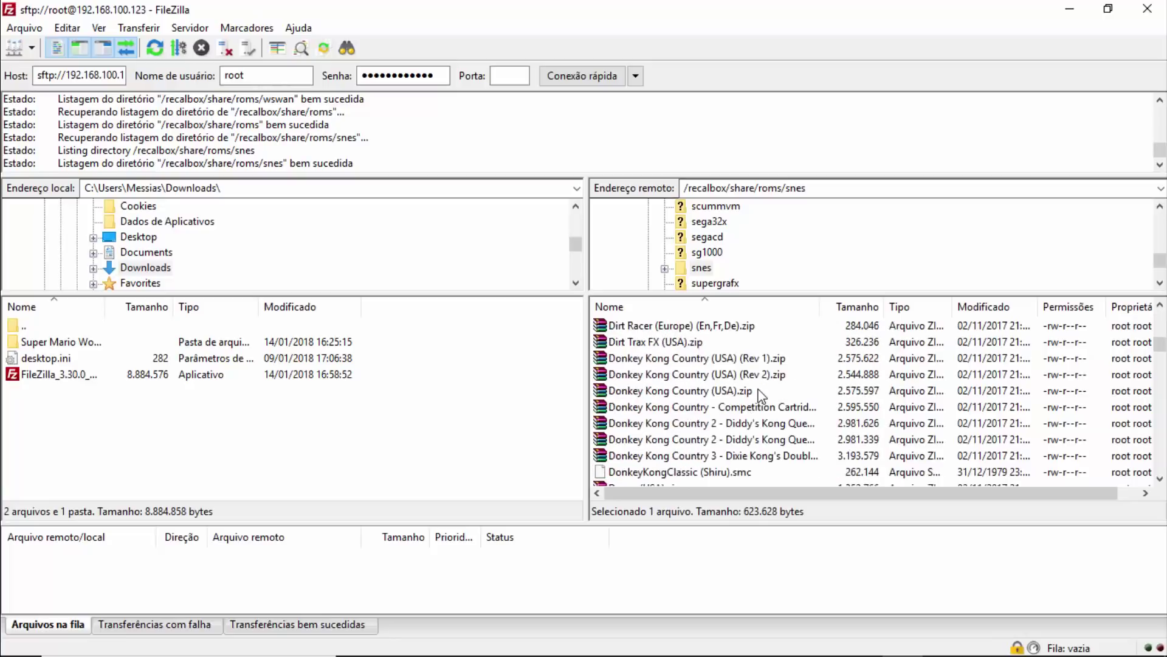
scroll(760, 395, down, 6)
scroll(757, 404, up, 5)
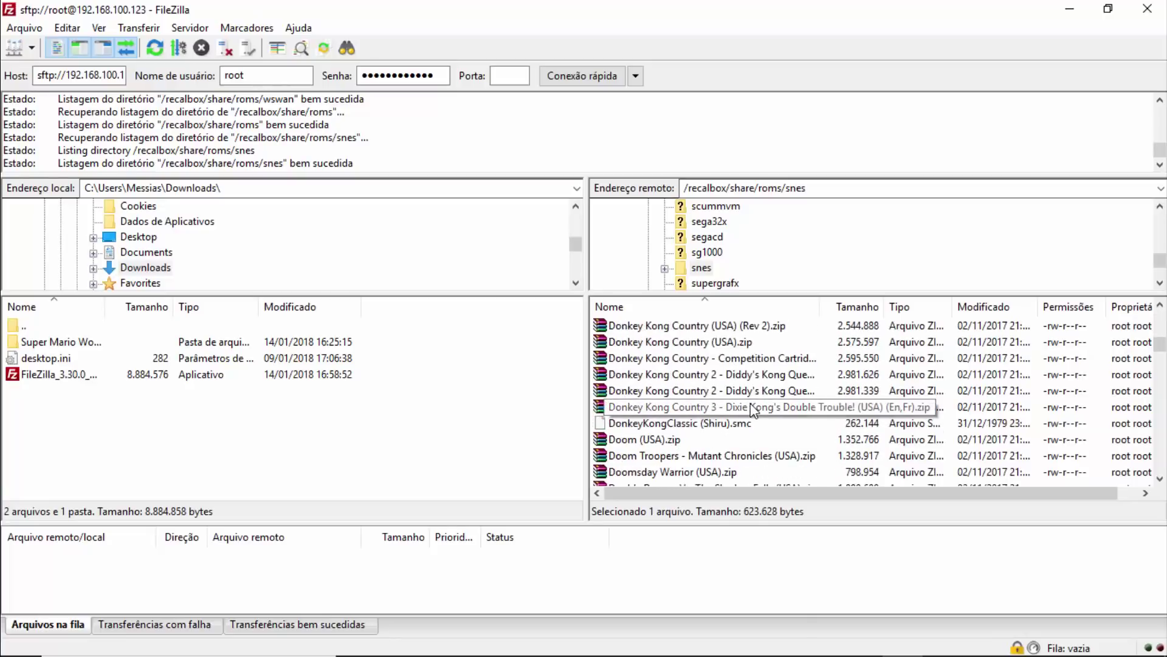
Click through the Donkey Kong and Doom ROM files, then sort the snes list by name descending.
click(717, 426)
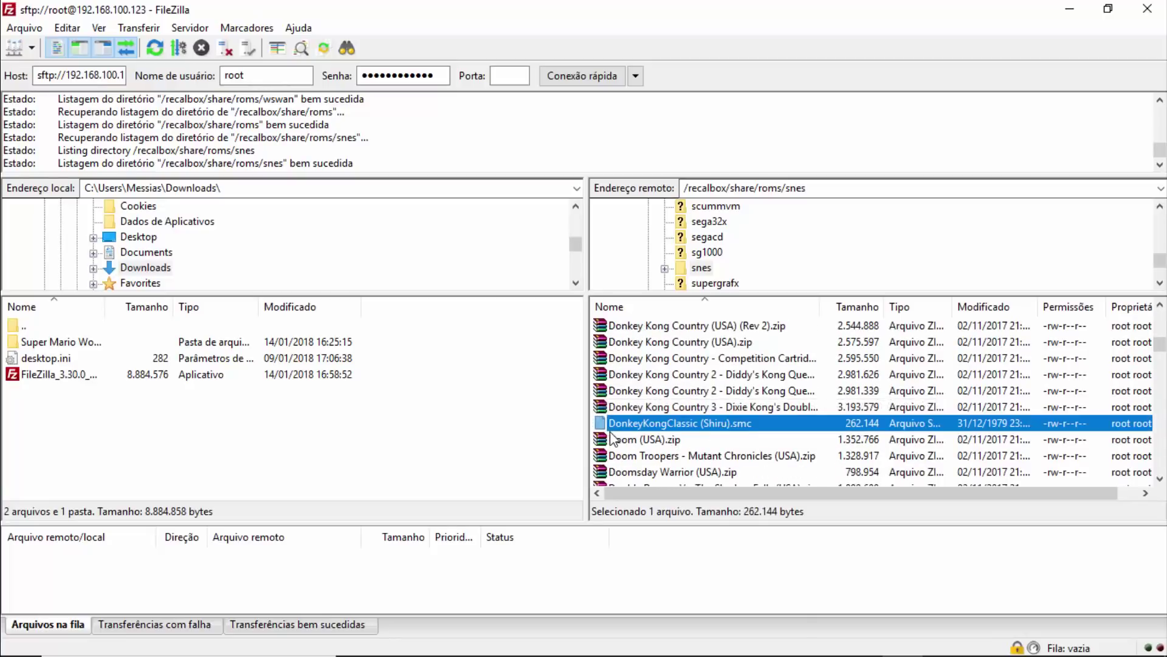
click(630, 442)
click(711, 425)
click(677, 442)
click(673, 406)
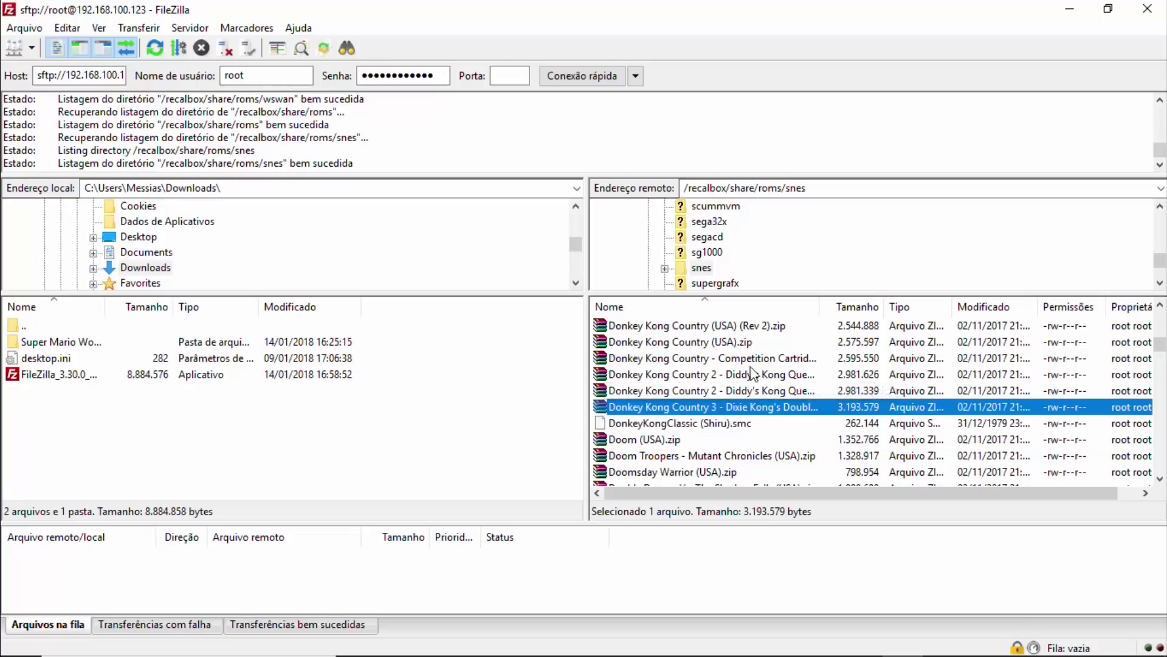
click(732, 426)
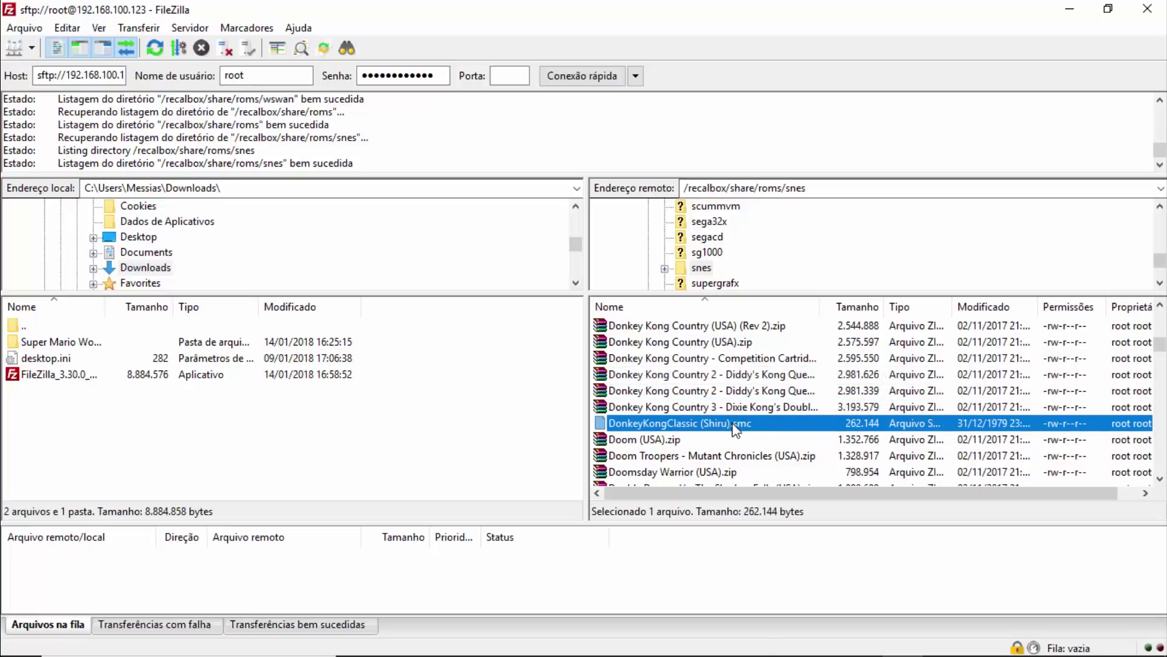
click(710, 439)
click(728, 426)
drag(725, 419, 644, 372)
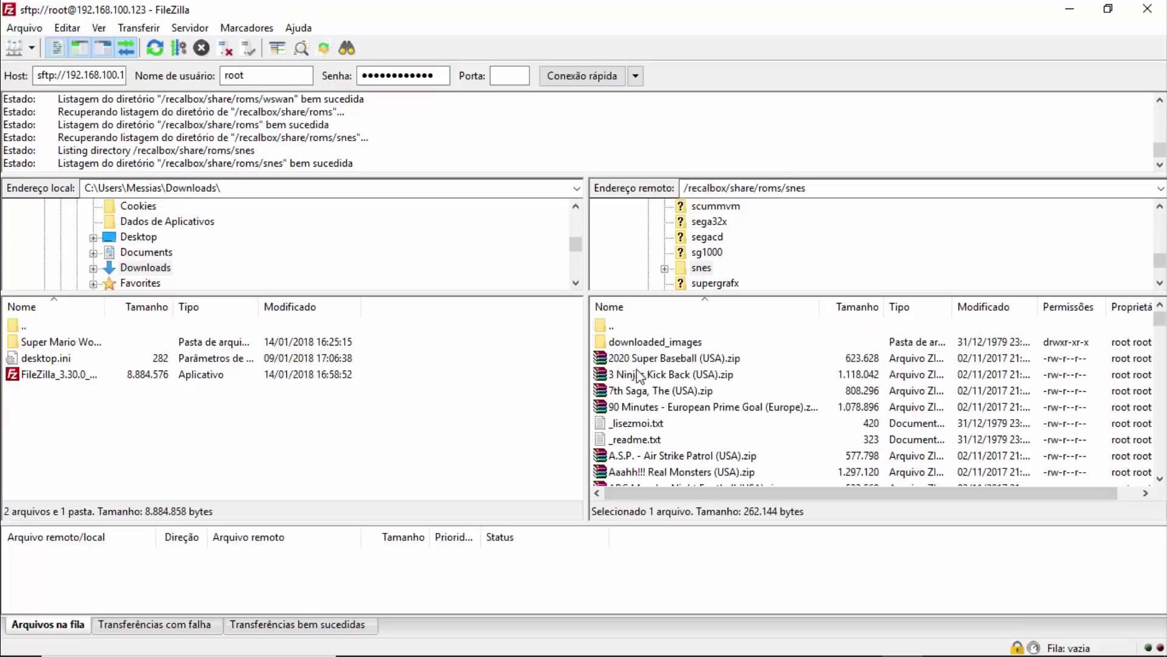
click(612, 307)
Go up to roms and check the psx folder's Crash Bandicoot 2 .bin and .cue files.
double_click(612, 324)
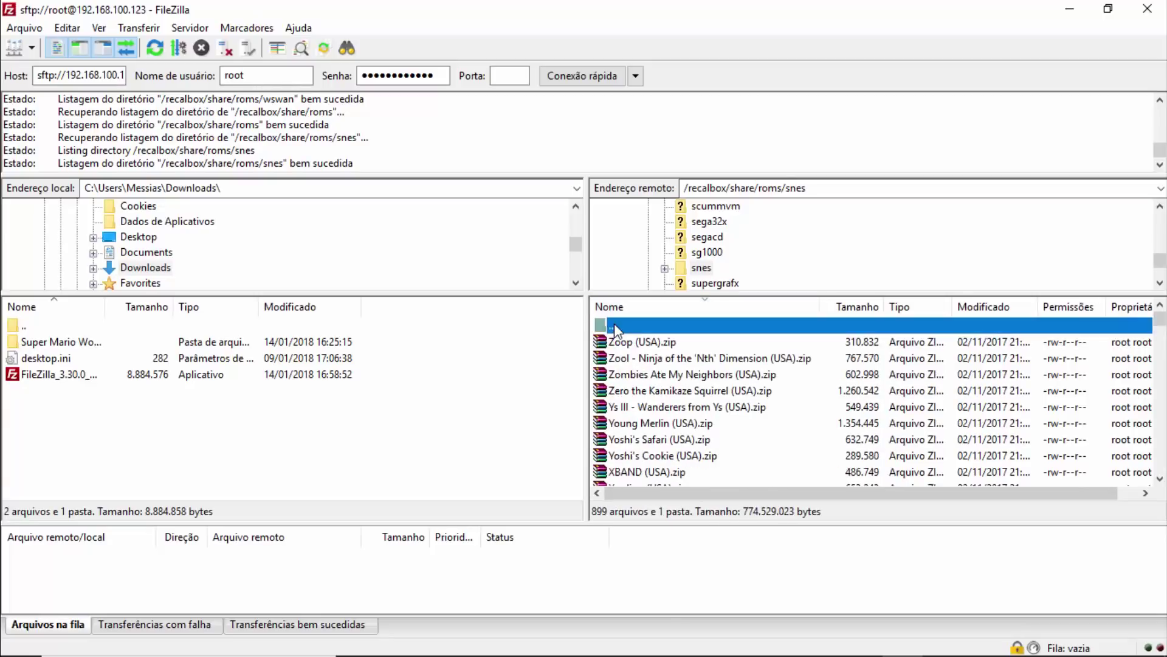
scroll(626, 377, down, 14)
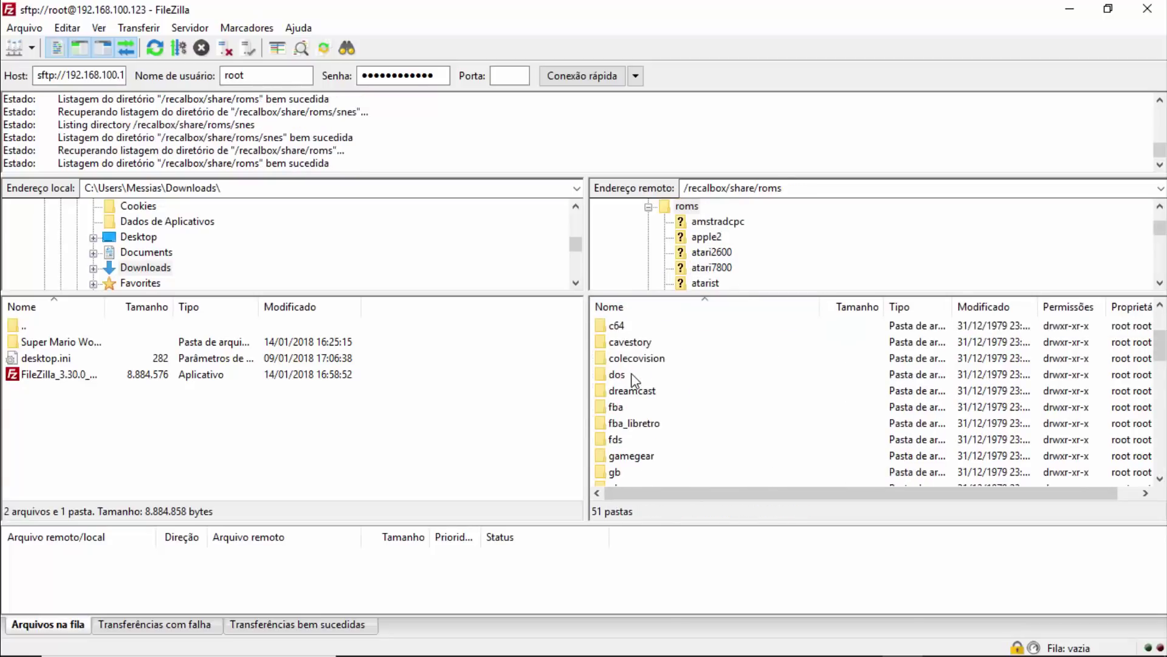
scroll(626, 398, up, 2)
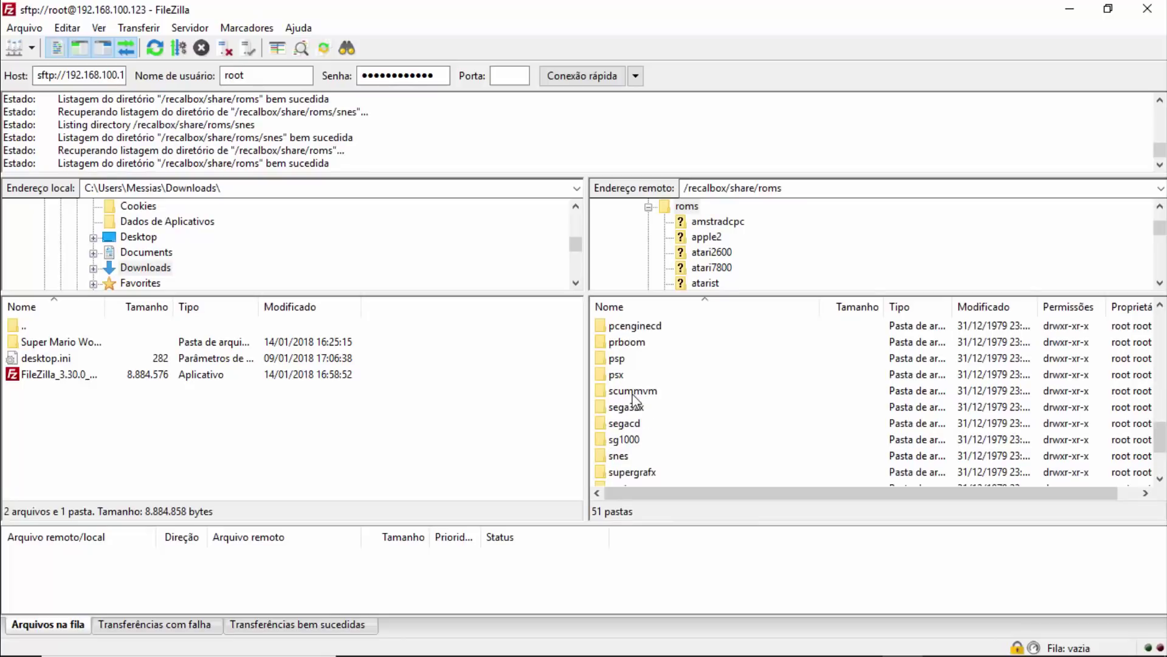
double_click(626, 374)
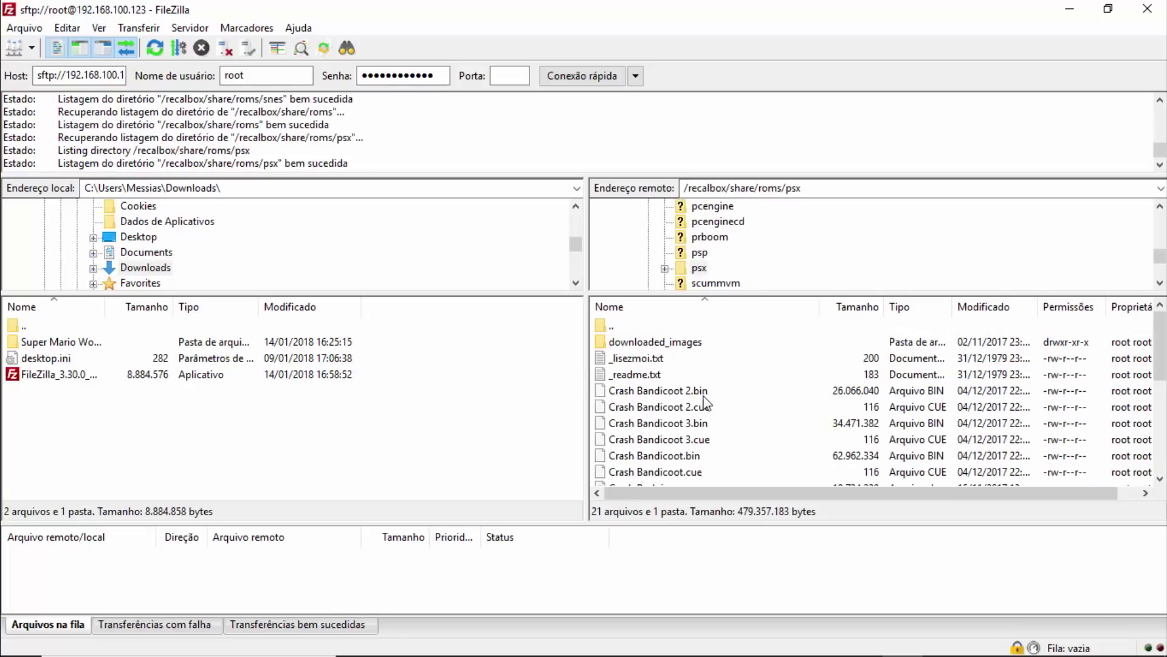
click(705, 392)
click(712, 406)
click(710, 392)
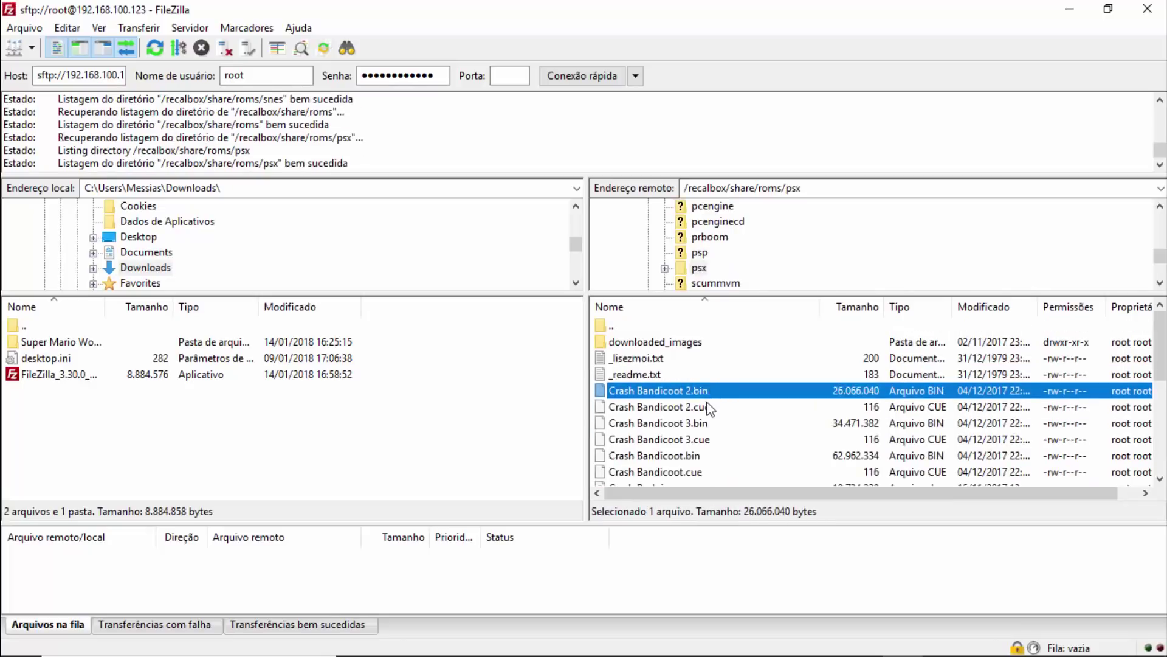
click(711, 406)
scroll(717, 420, down, 5)
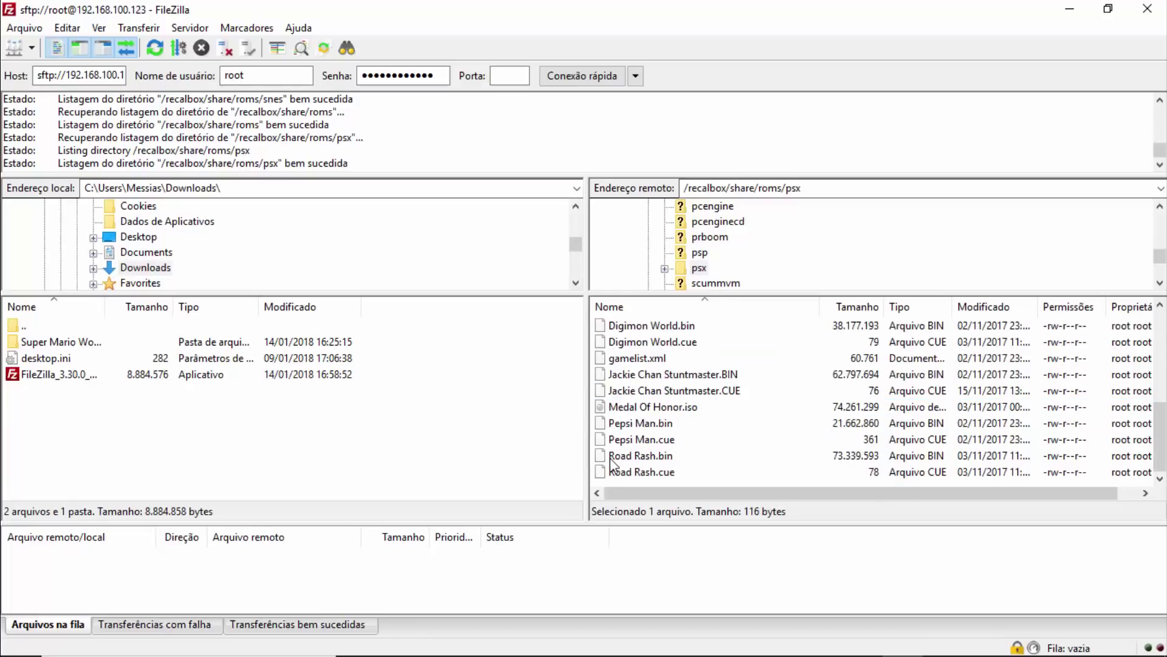
scroll(671, 426, up, 5)
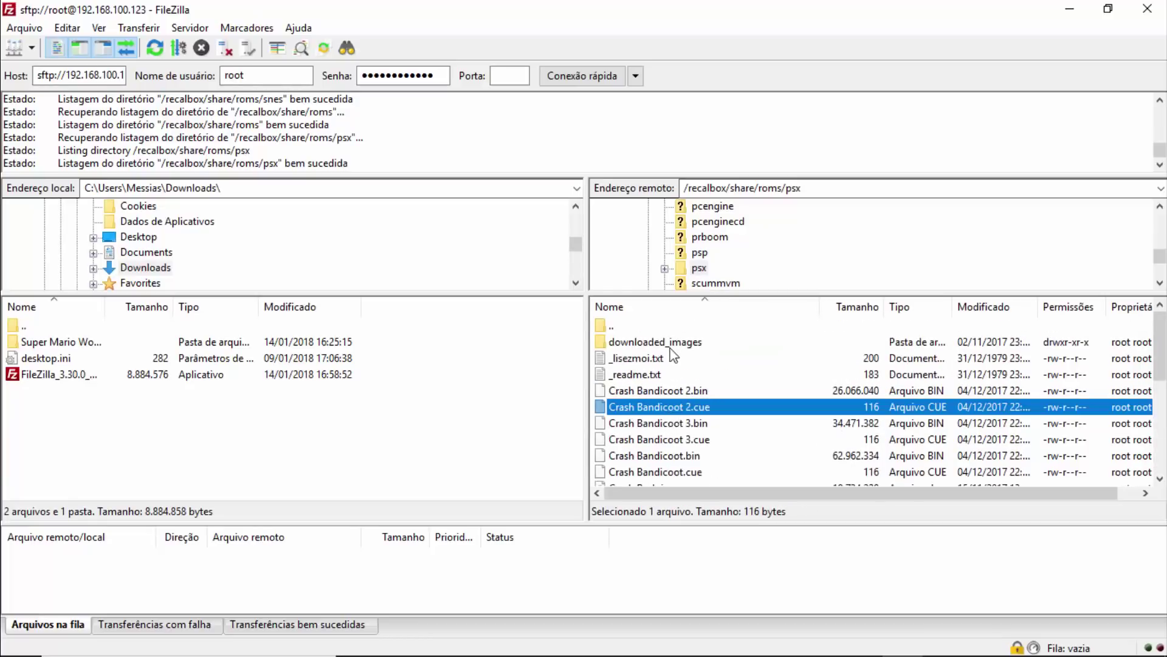
Reopen remote snes, select the local Super Mario World (USA) folder and widen its Name column.
double_click(627, 328)
scroll(627, 341, down, 5)
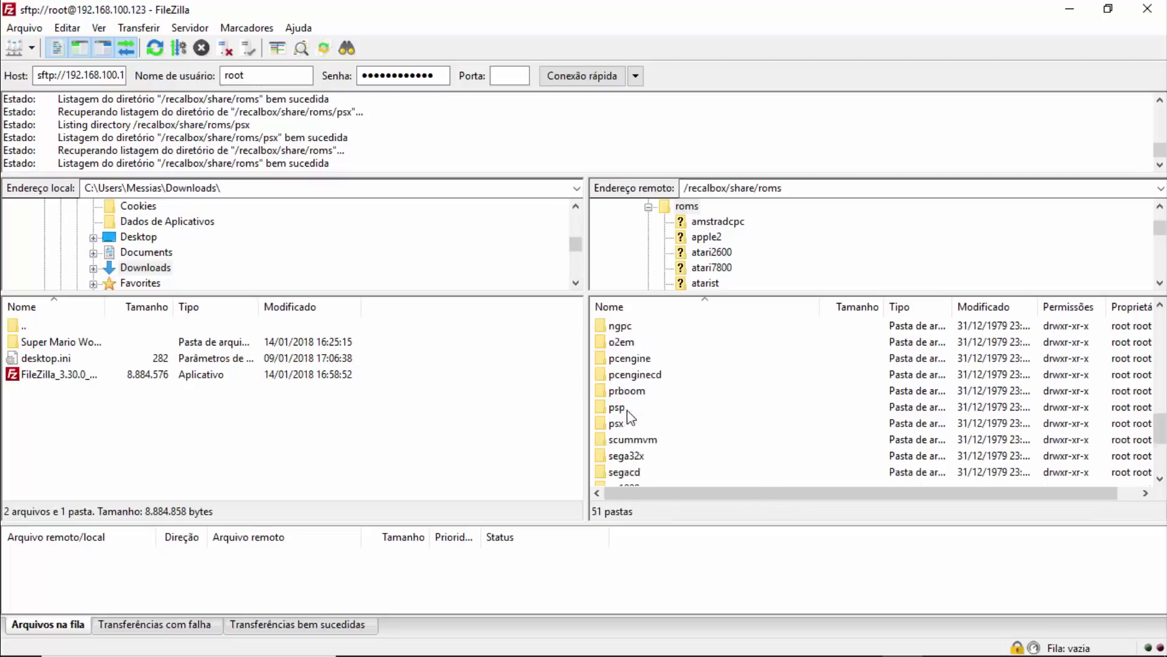
double_click(626, 360)
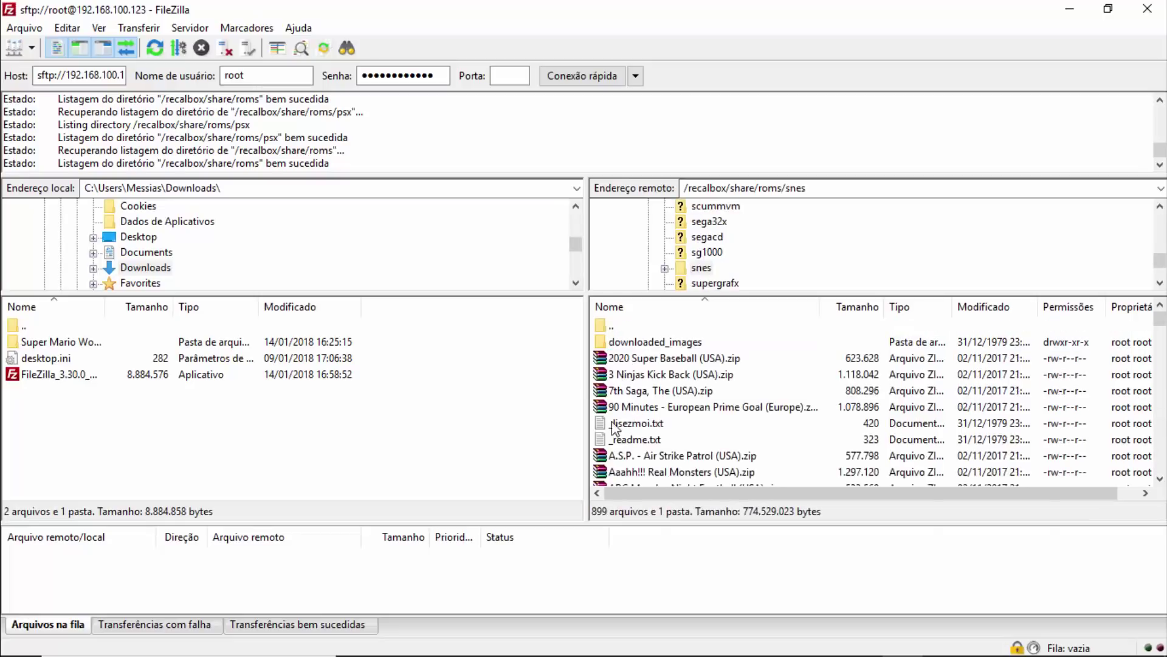
scroll(629, 377, down, 6)
scroll(632, 365, down, 4)
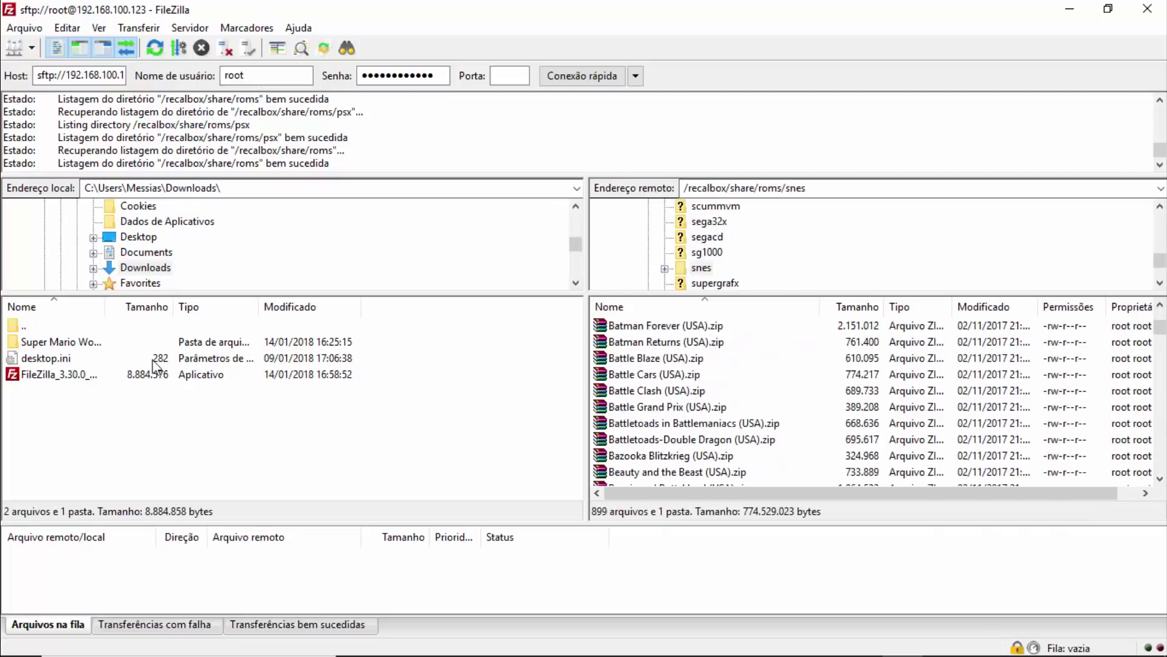
click(122, 341)
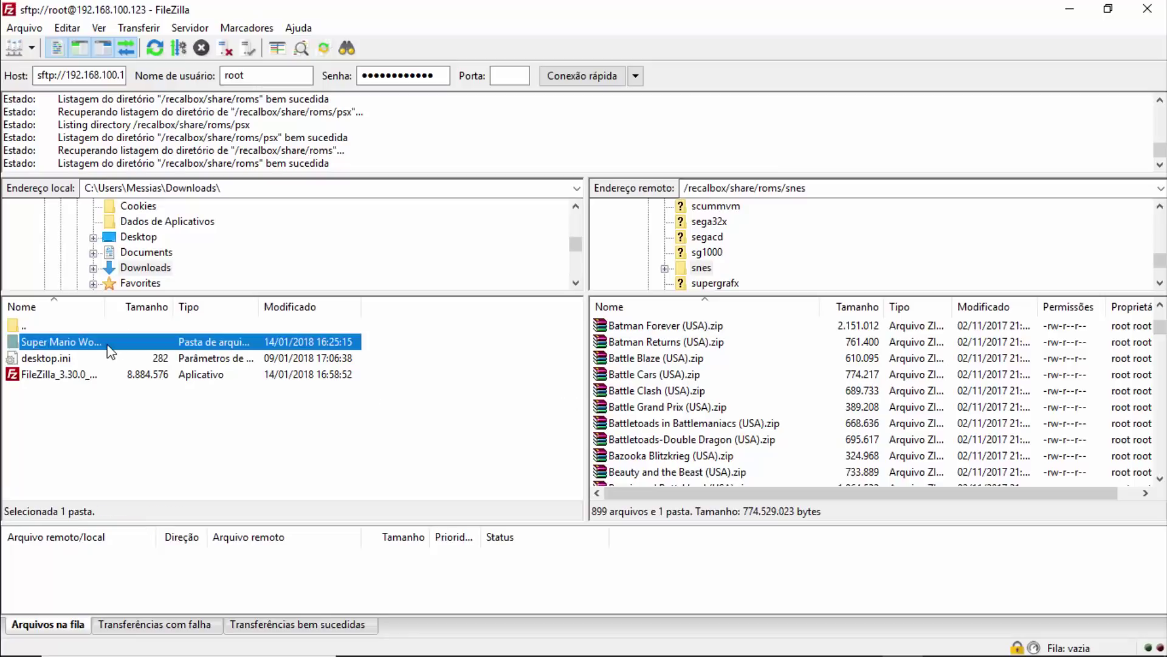
drag(106, 310, 217, 308)
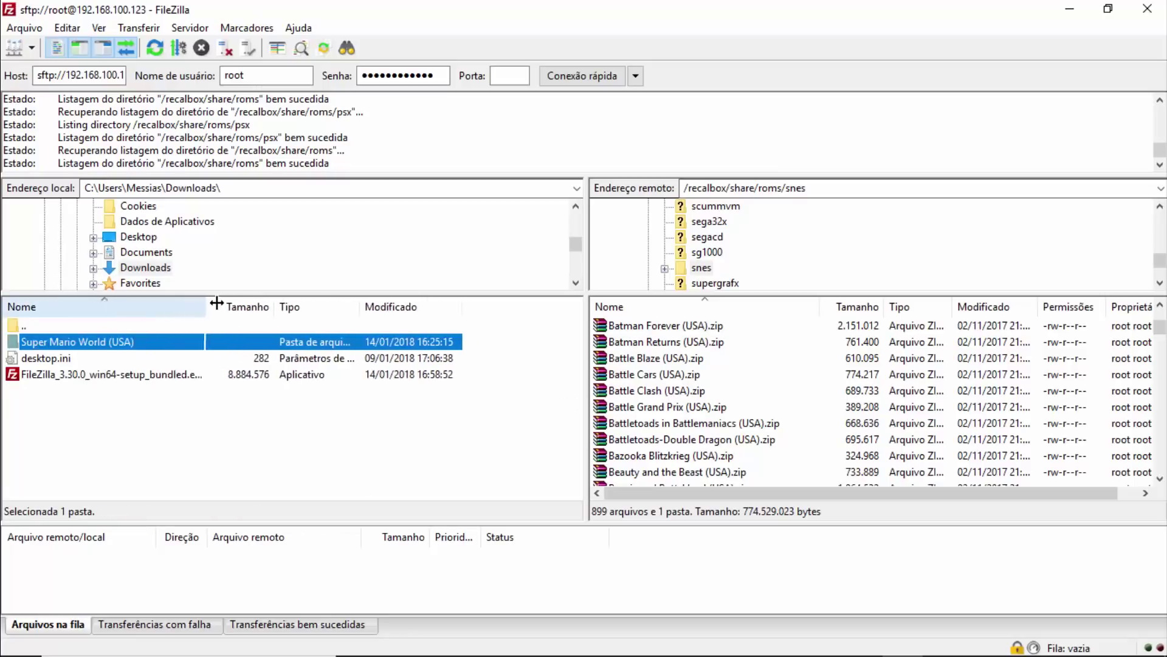
Upload Super Mario World (USA).zip into the remote snes folder, always replacing the existing copy.
double_click(95, 343)
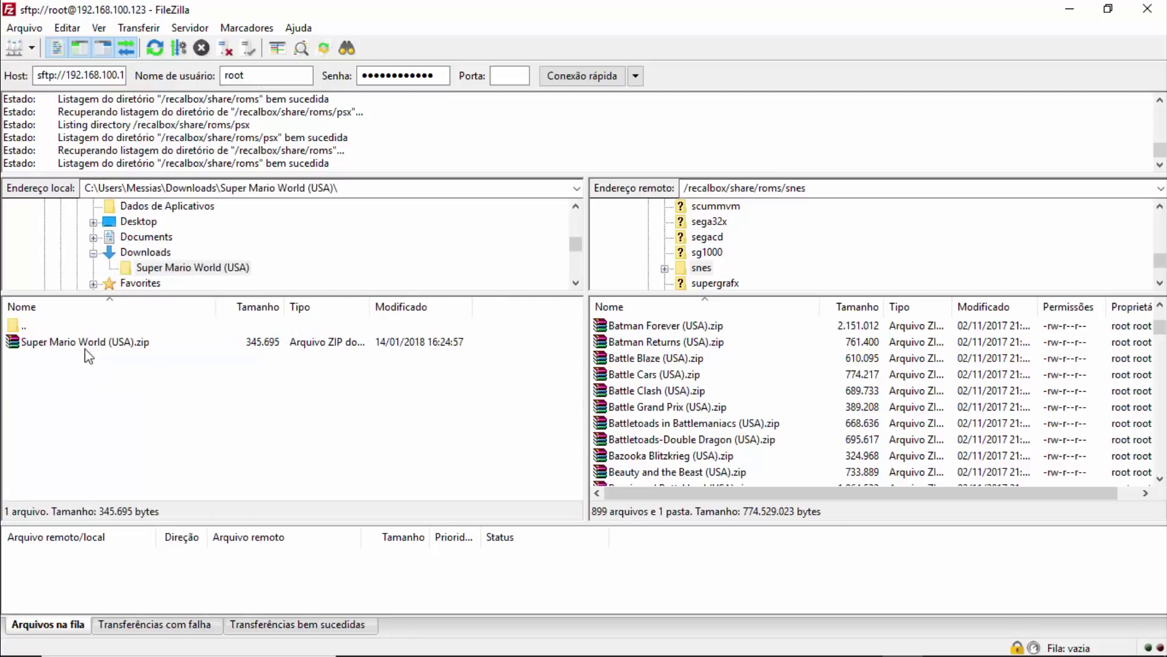
click(151, 342)
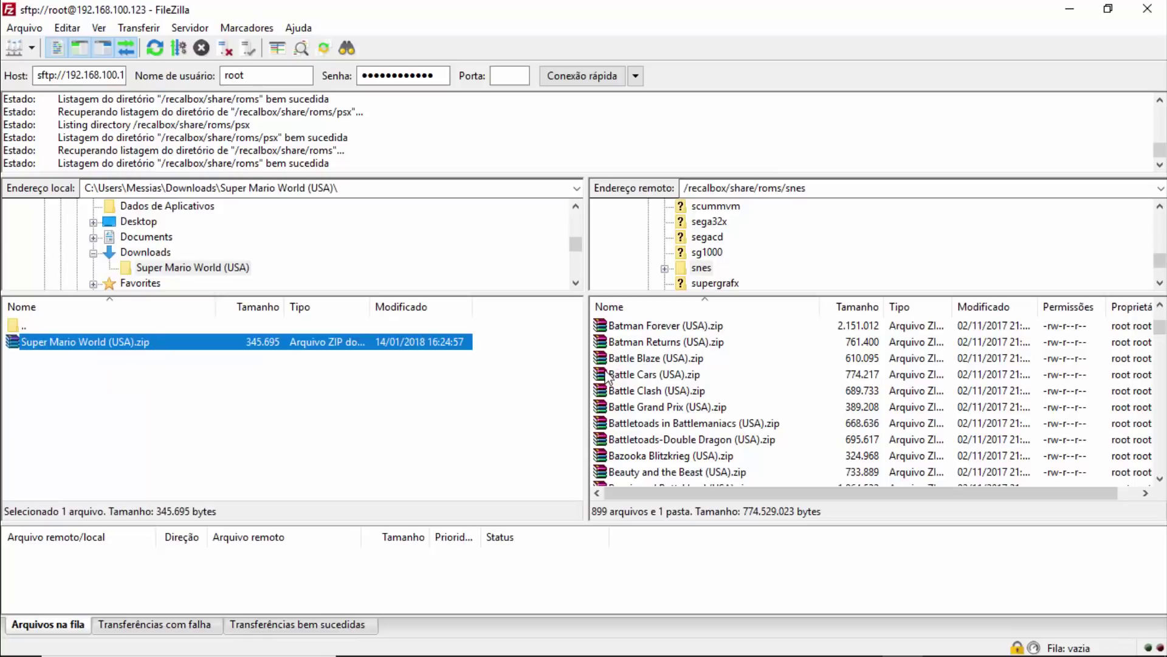
drag(31, 344, 693, 430)
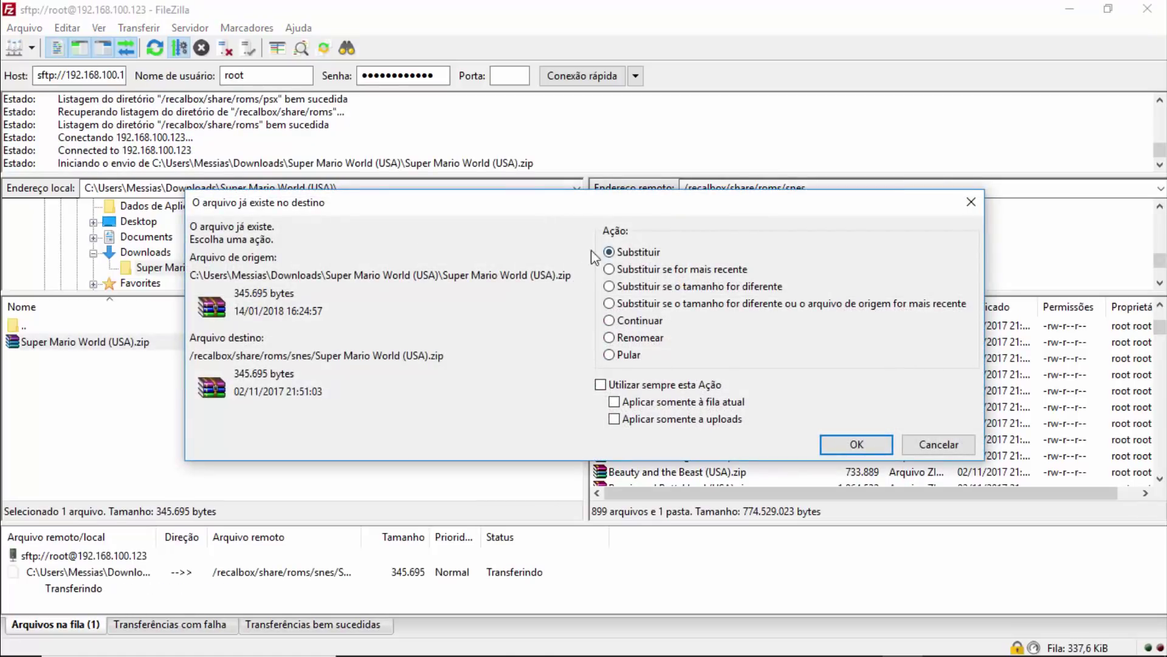
click(601, 385)
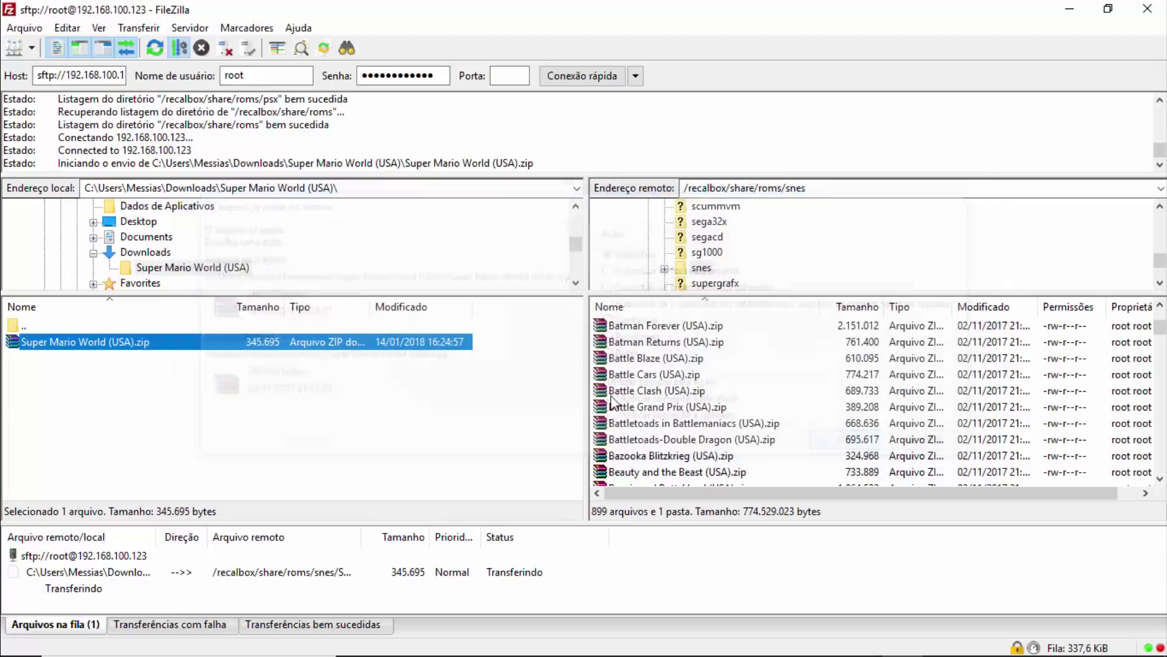
click(857, 445)
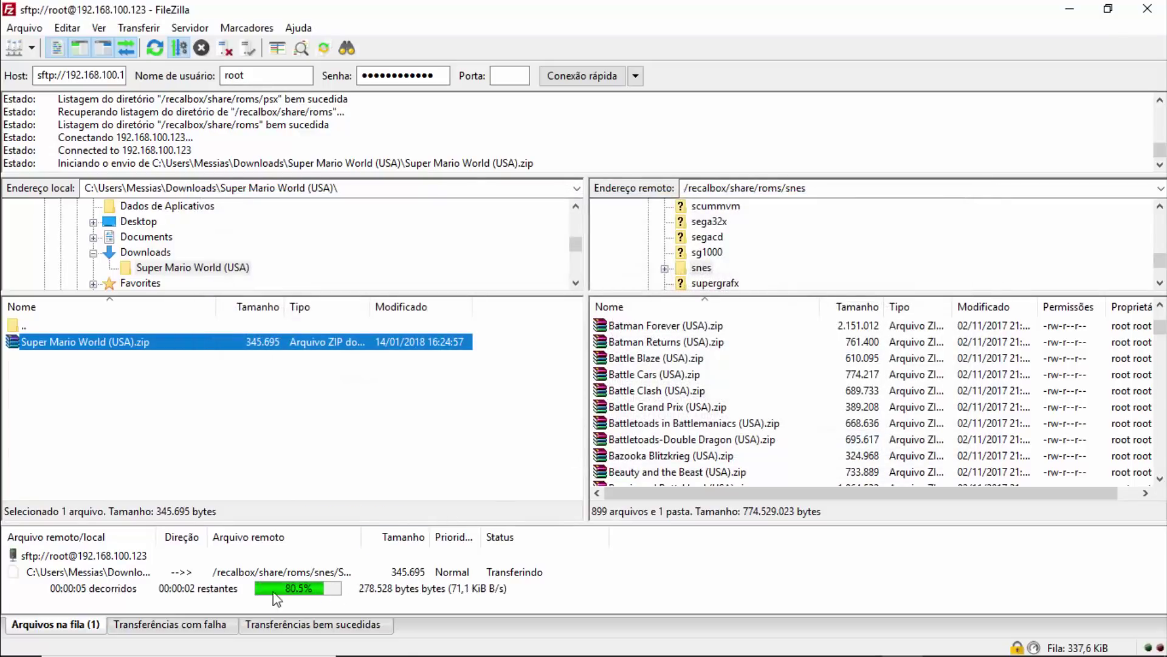
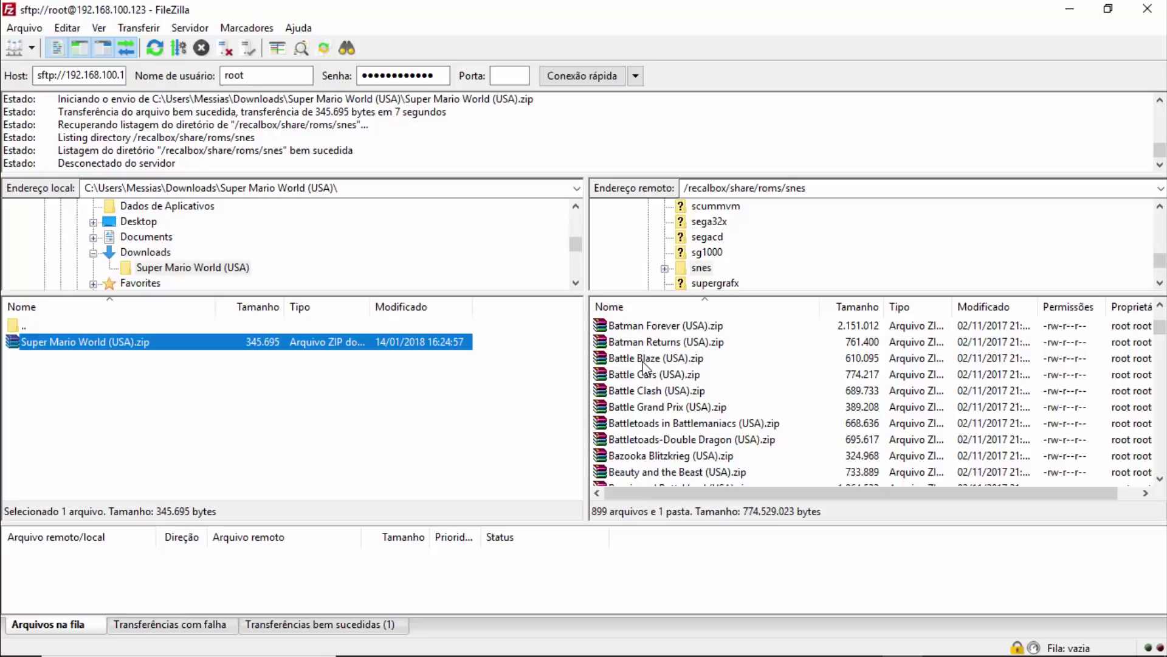
Select the Super Mario World (USA).zip entry in the local list.
click(122, 341)
click(97, 345)
click(106, 392)
click(94, 342)
Download Battle Clash (USA).zip from the Recalbox snes folder, then select all remote files.
click(685, 188)
click(303, 366)
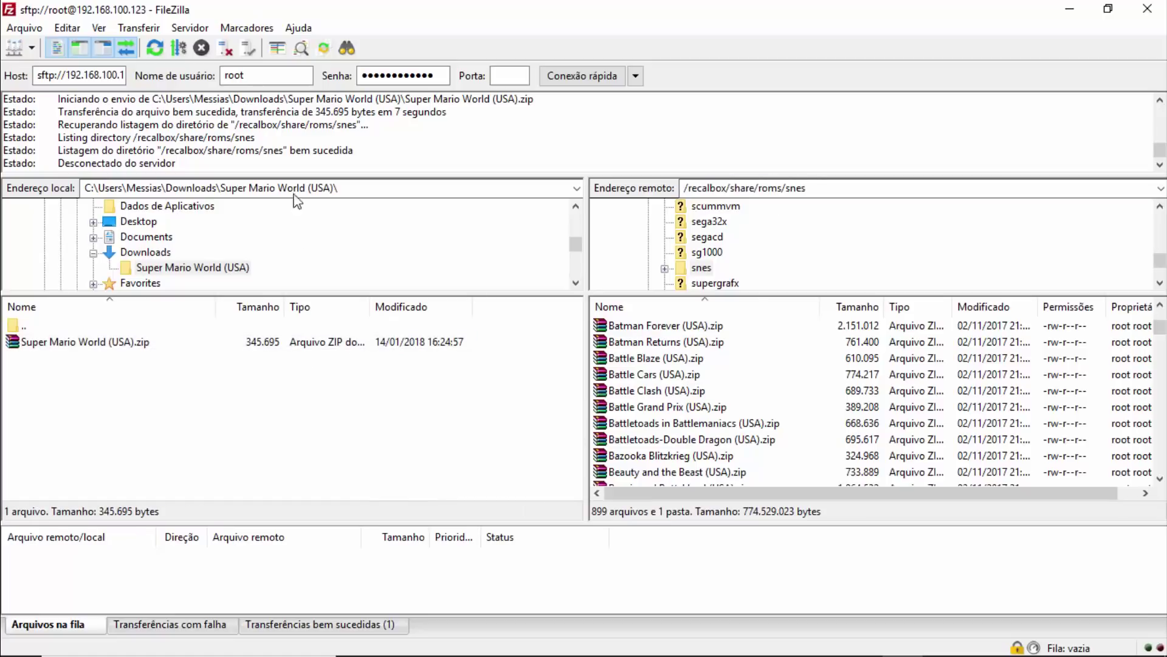
click(298, 188)
click(813, 375)
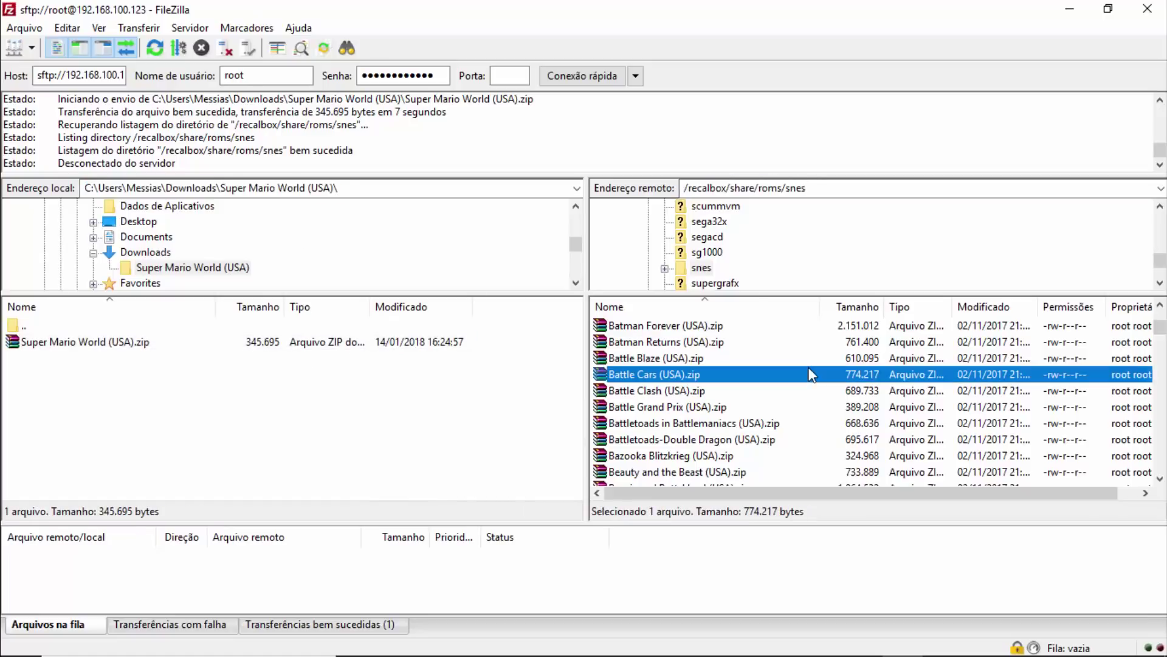
click(674, 406)
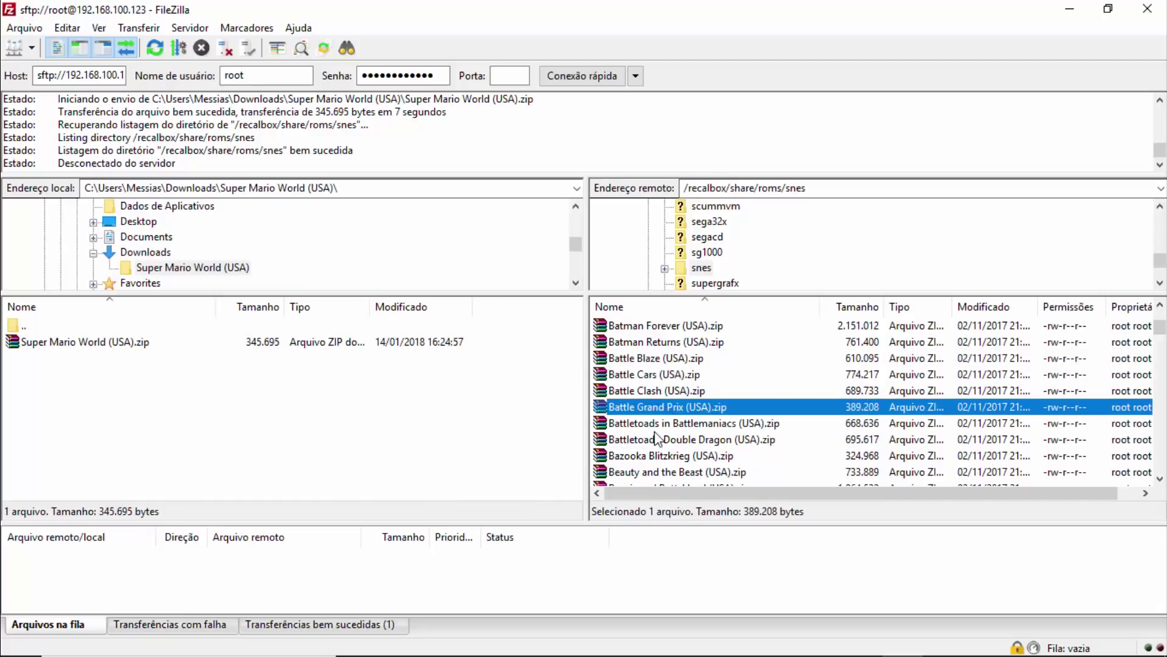
click(645, 394)
drag(400, 457, 234, 386)
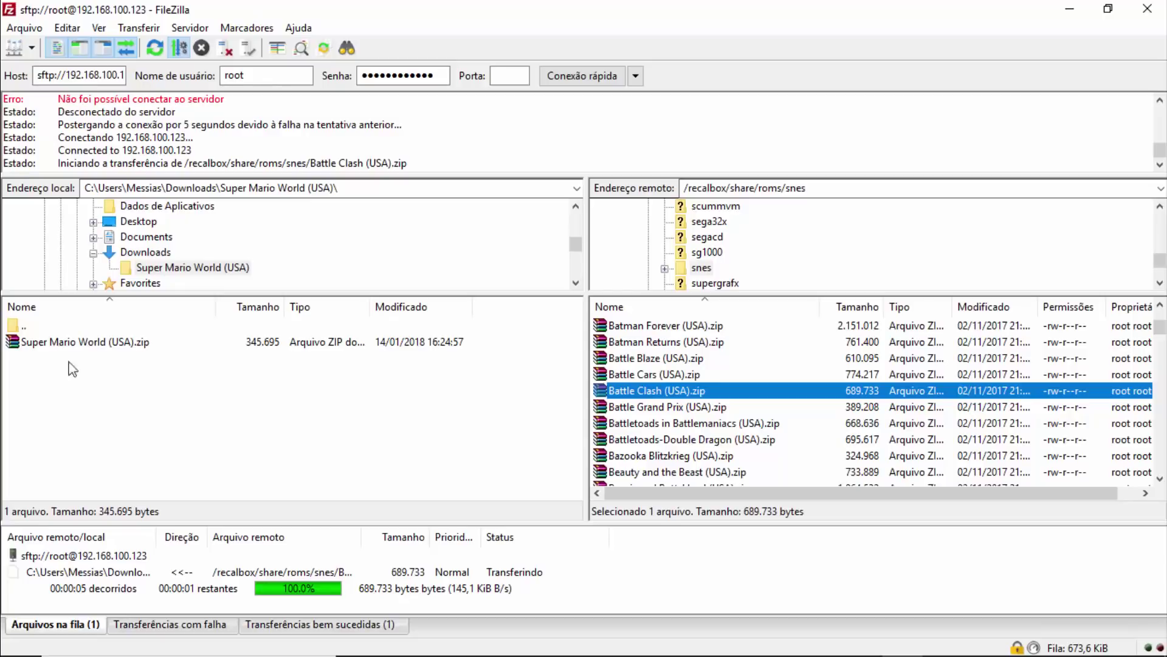
click(659, 358)
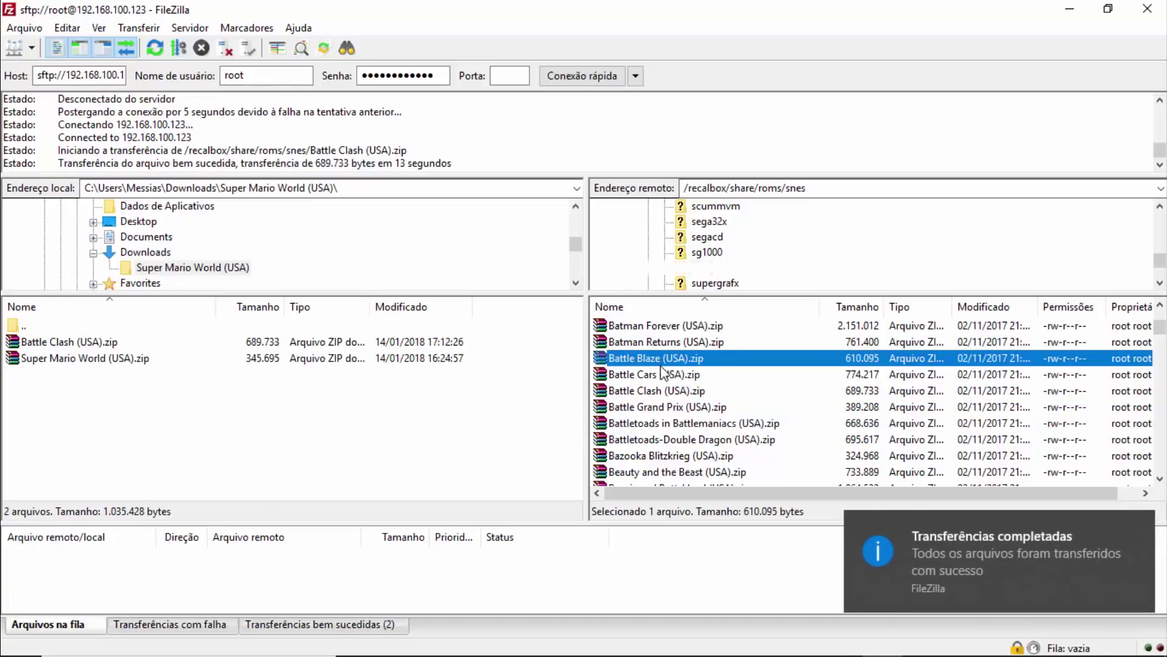
key(ctrl+a)
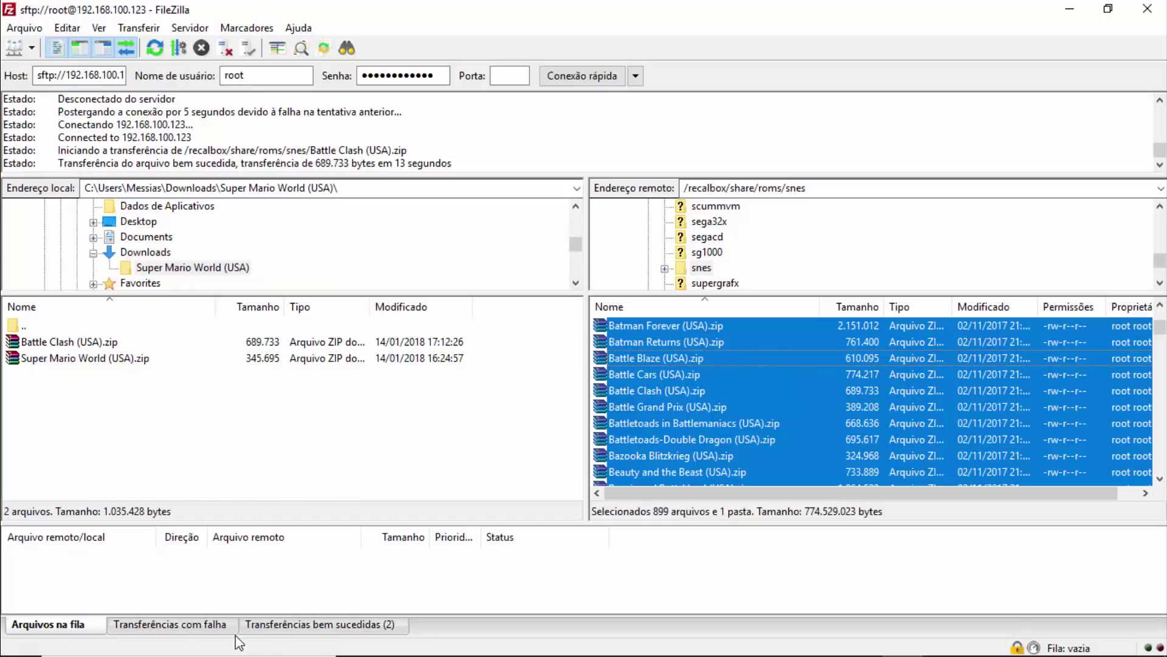
Check the Failed and Queued transfer tabs and browse the remote snes zips.
click(175, 632)
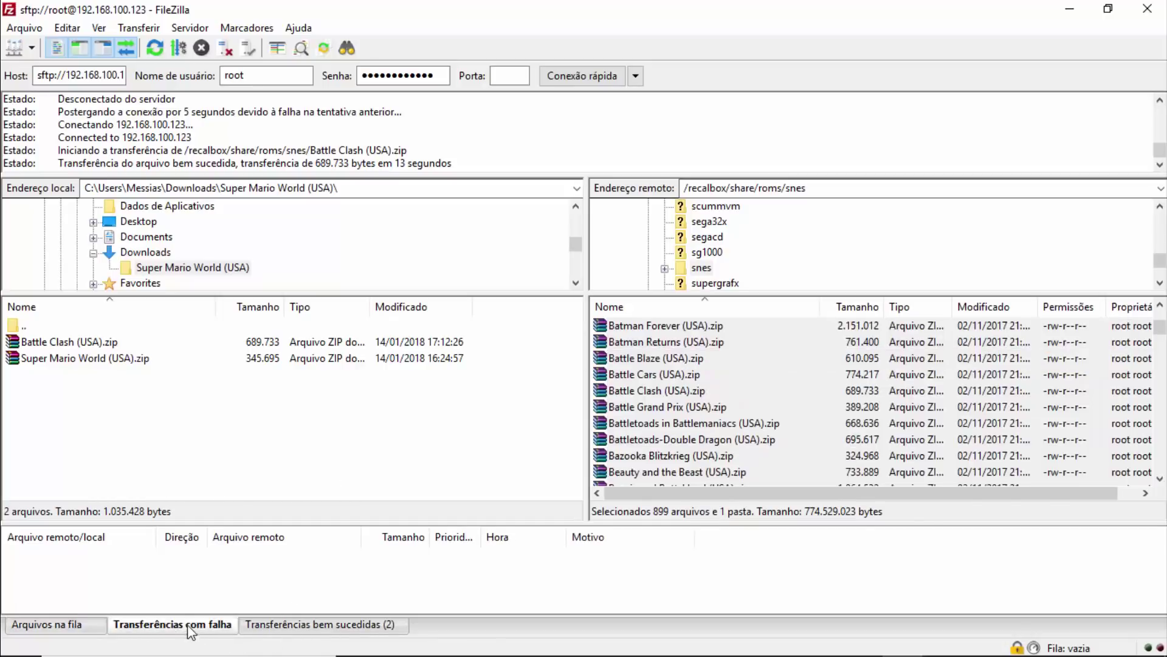
click(71, 625)
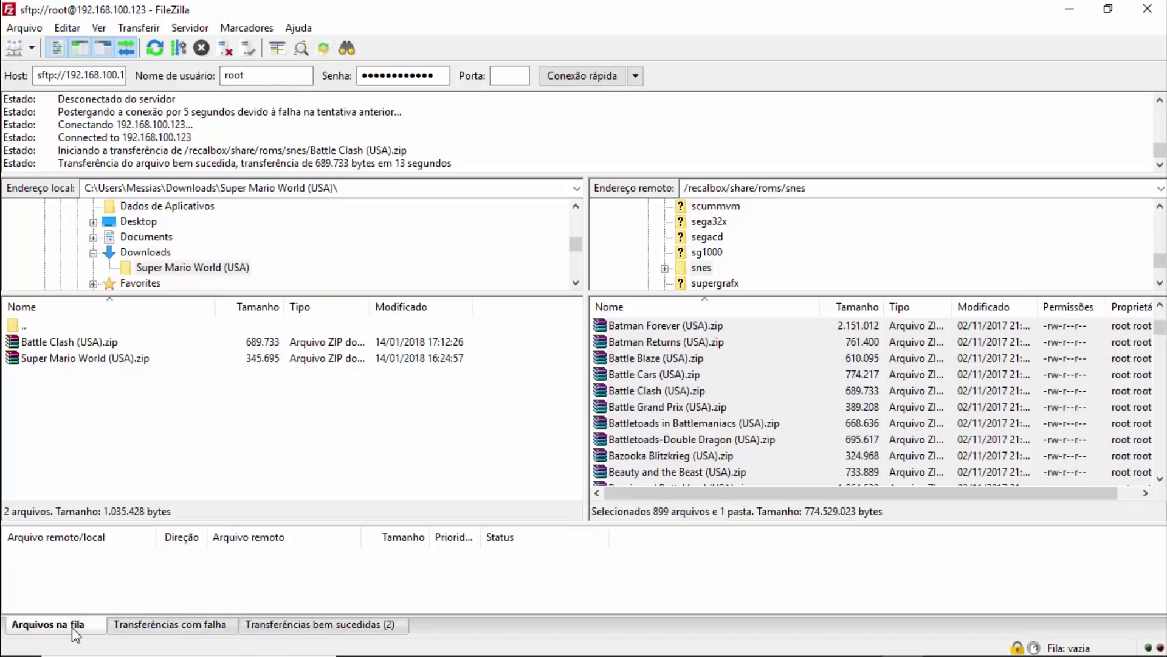
click(672, 394)
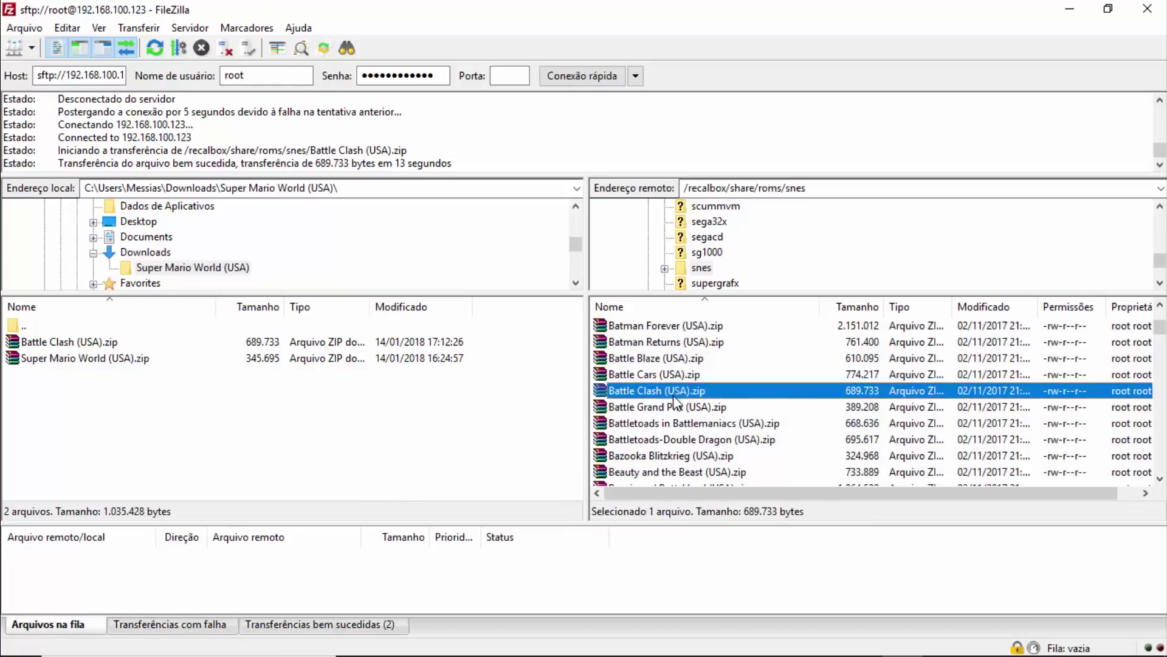
click(658, 330)
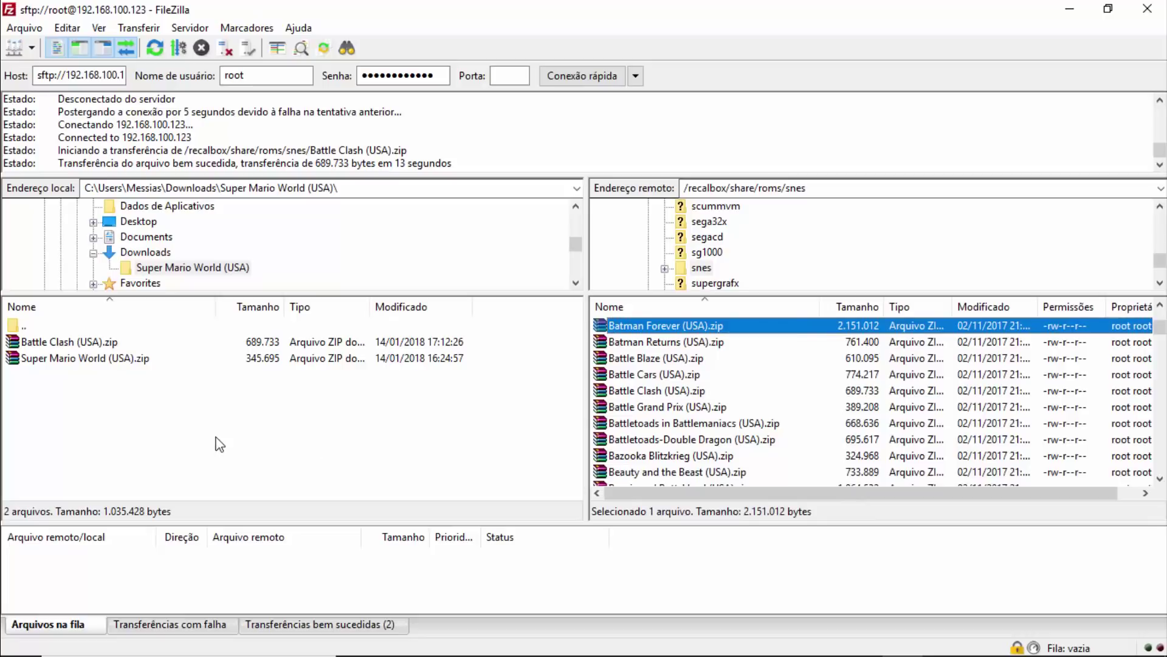
click(699, 407)
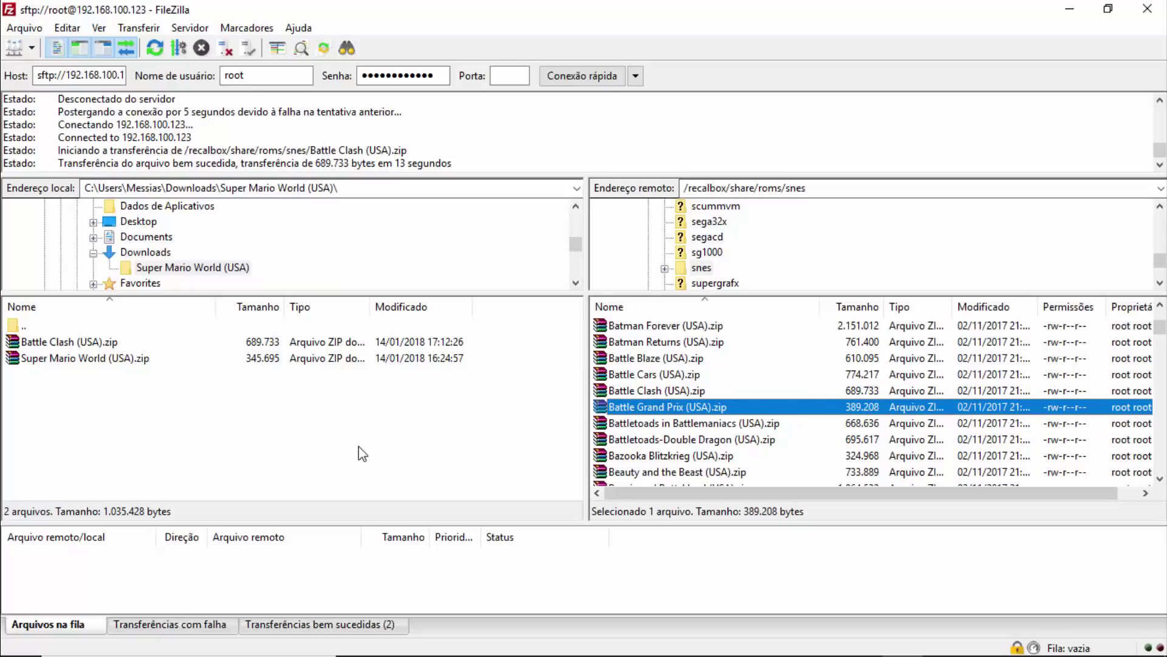
Go up two levels in the local pane to the user's home folder.
double_click(40, 327)
double_click(40, 326)
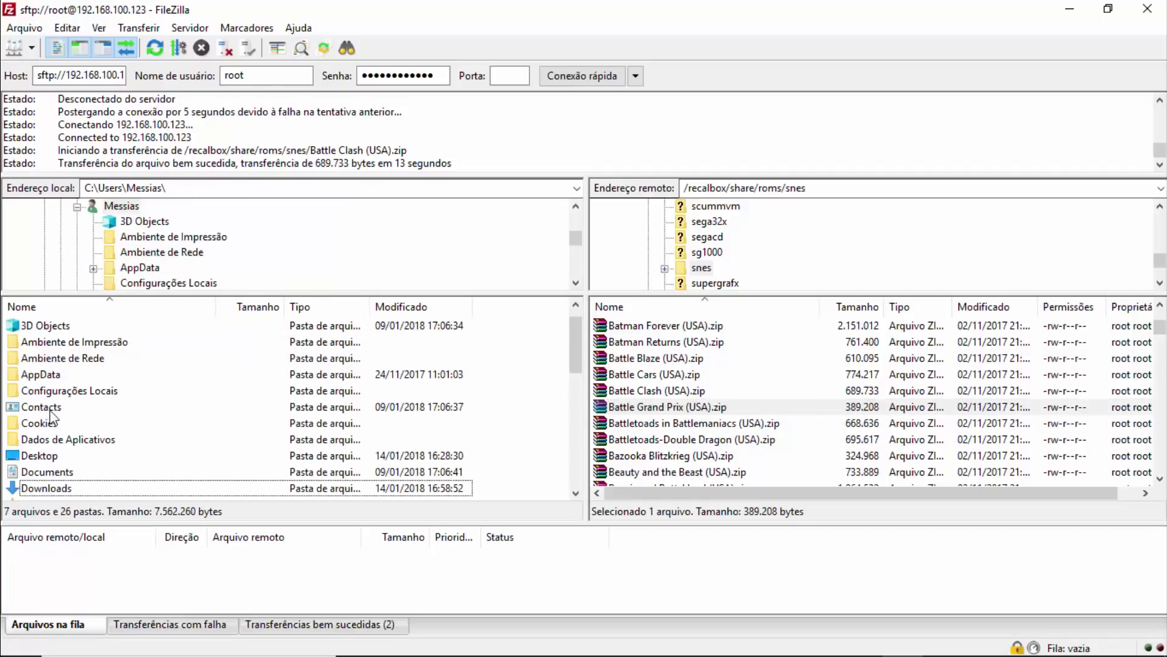
scroll(55, 401, down, 7)
scroll(56, 402, up, 7)
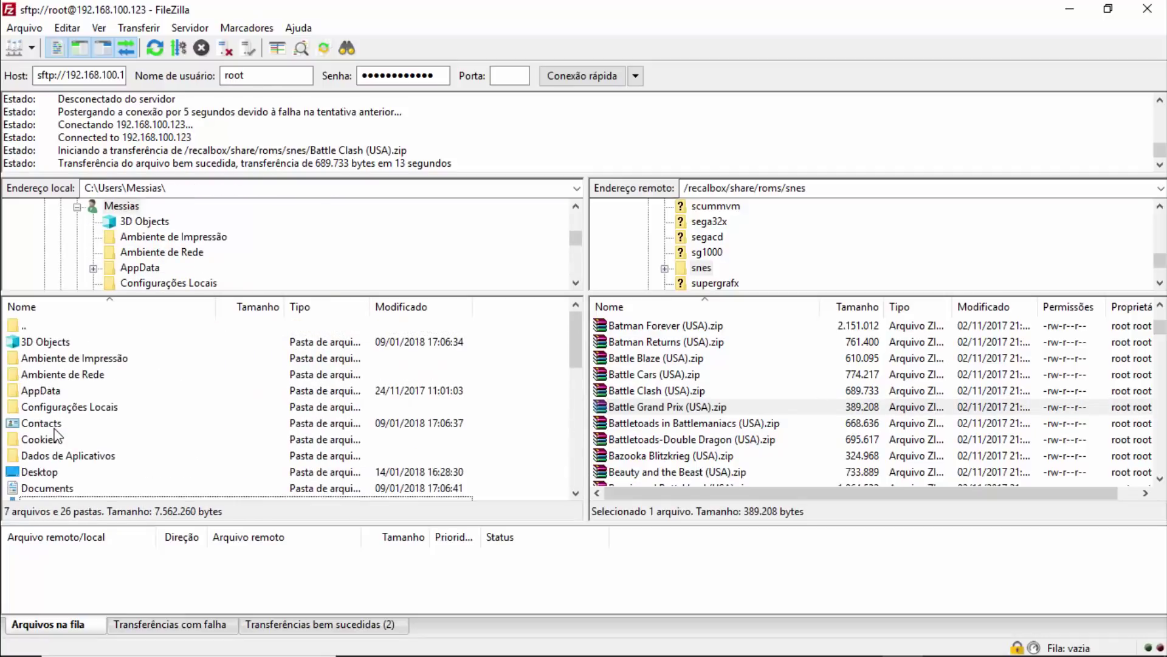
scroll(103, 419, down, 7)
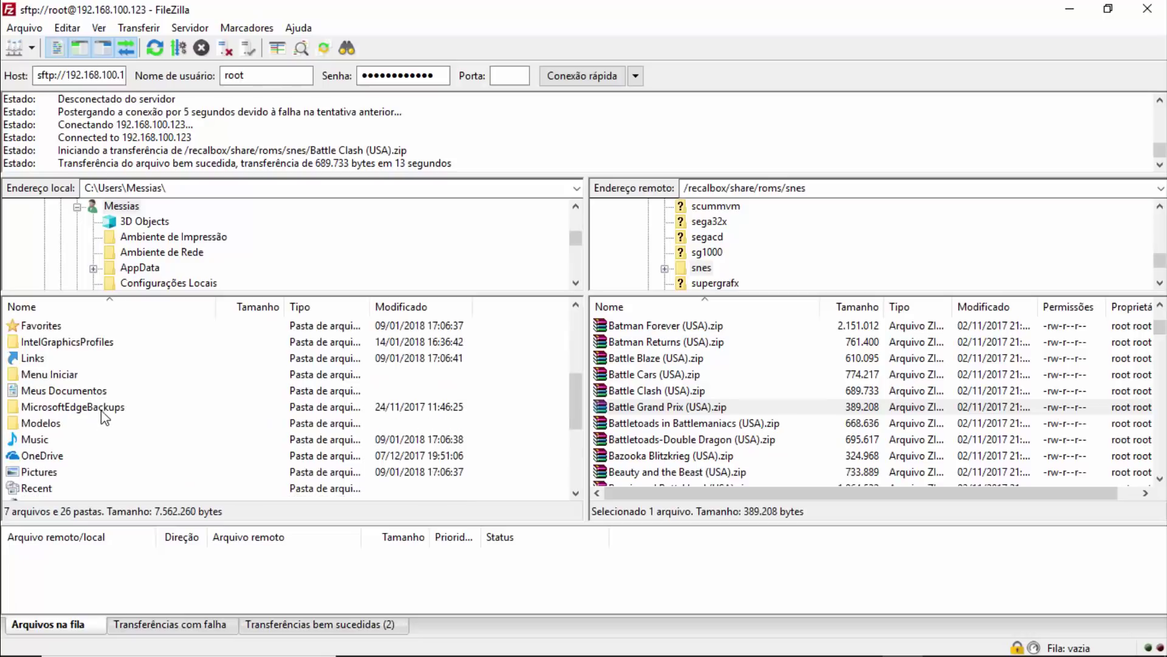
scroll(104, 419, up, 7)
Select Battle Blaze, Batman Returns and Battle Cars zips remotely, then minimize FileZilla.
click(643, 359)
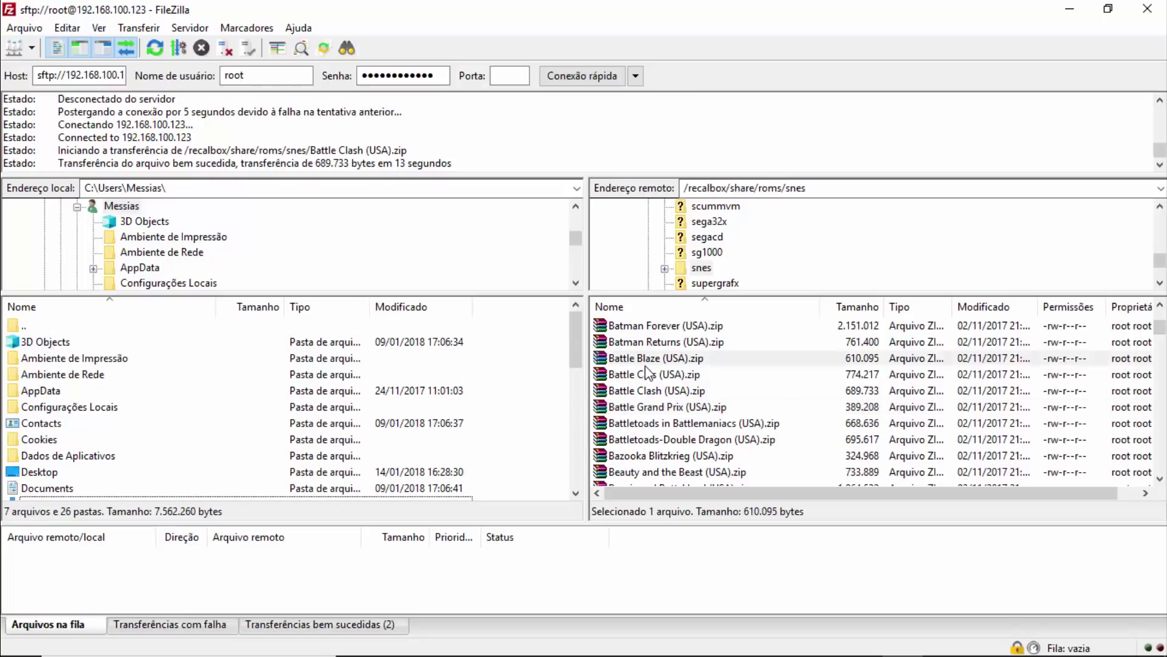
click(656, 344)
click(659, 376)
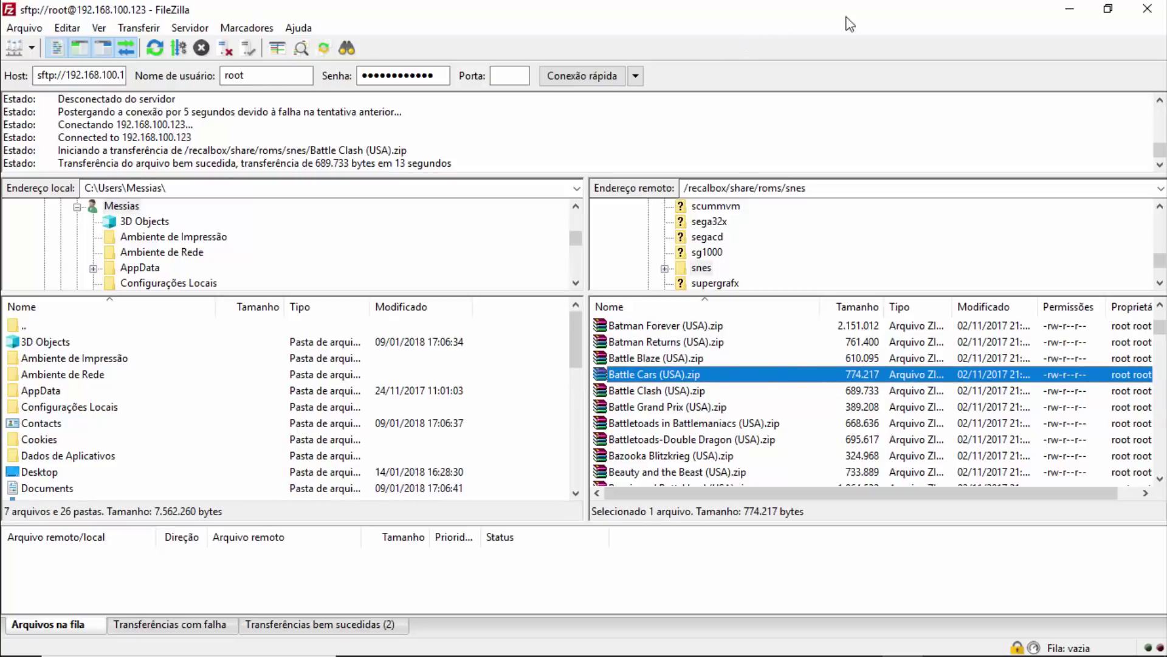
click(1070, 9)
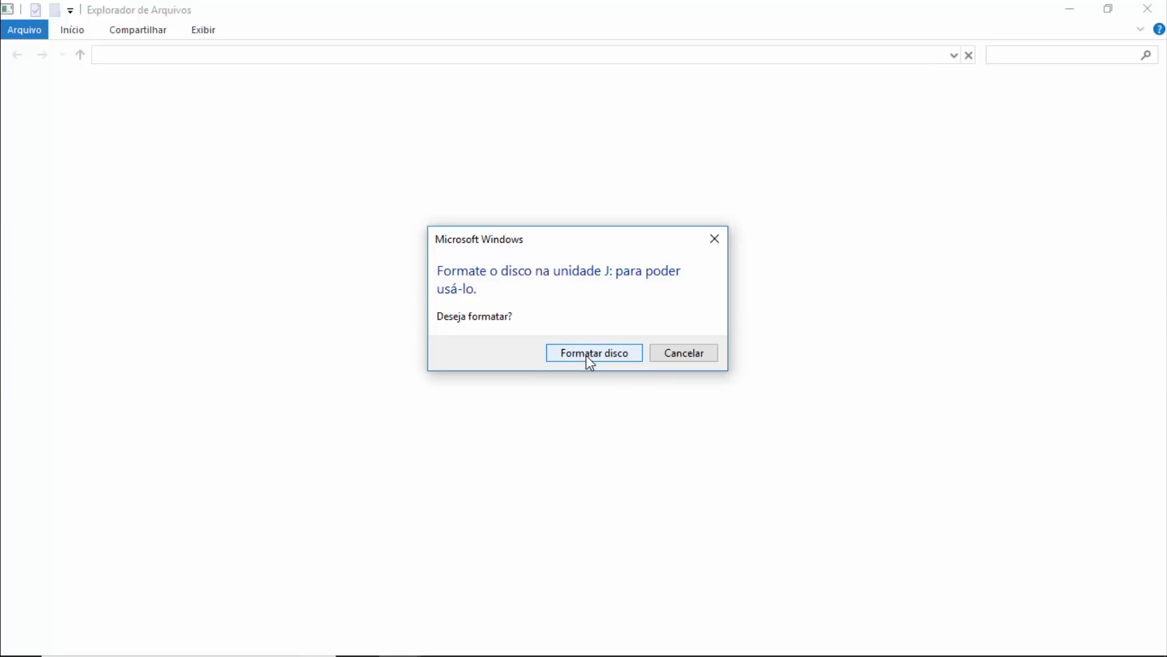
Decline formatting drives J: and I:, and dismiss the J:, I: and G: error dialogs.
click(699, 356)
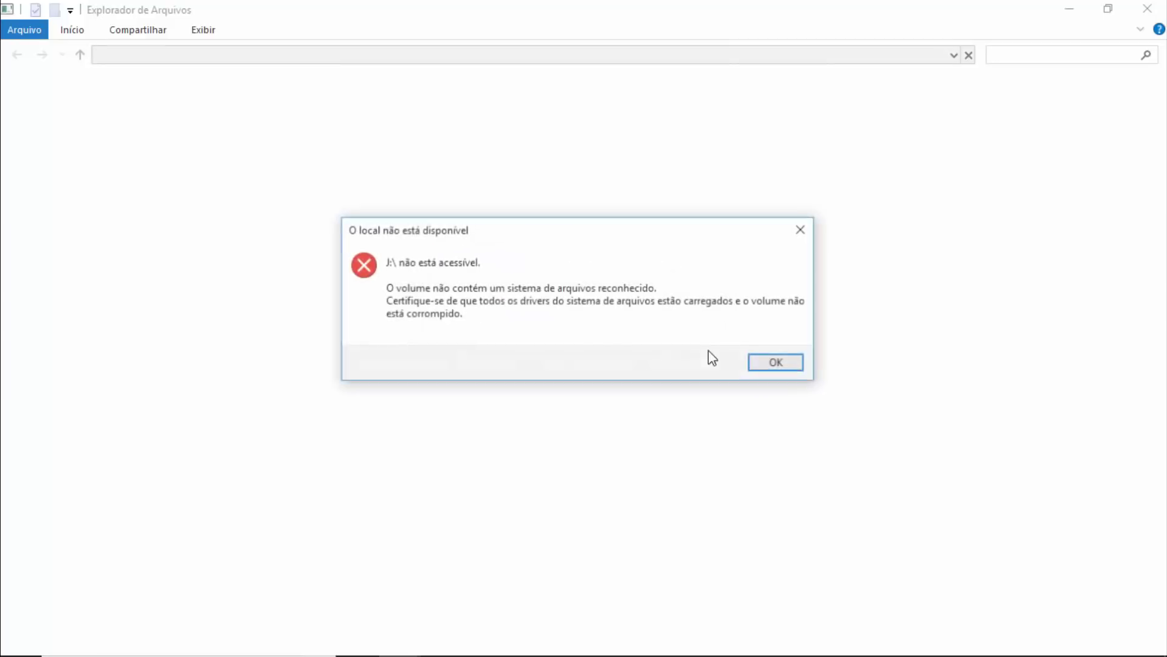
click(777, 365)
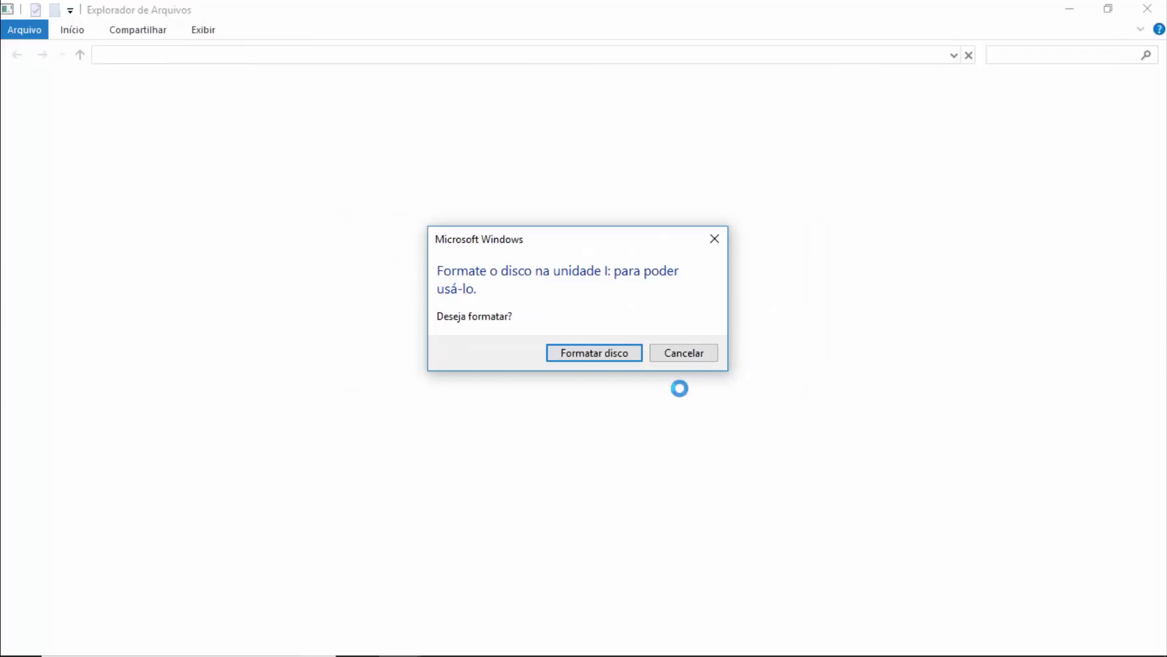
click(699, 354)
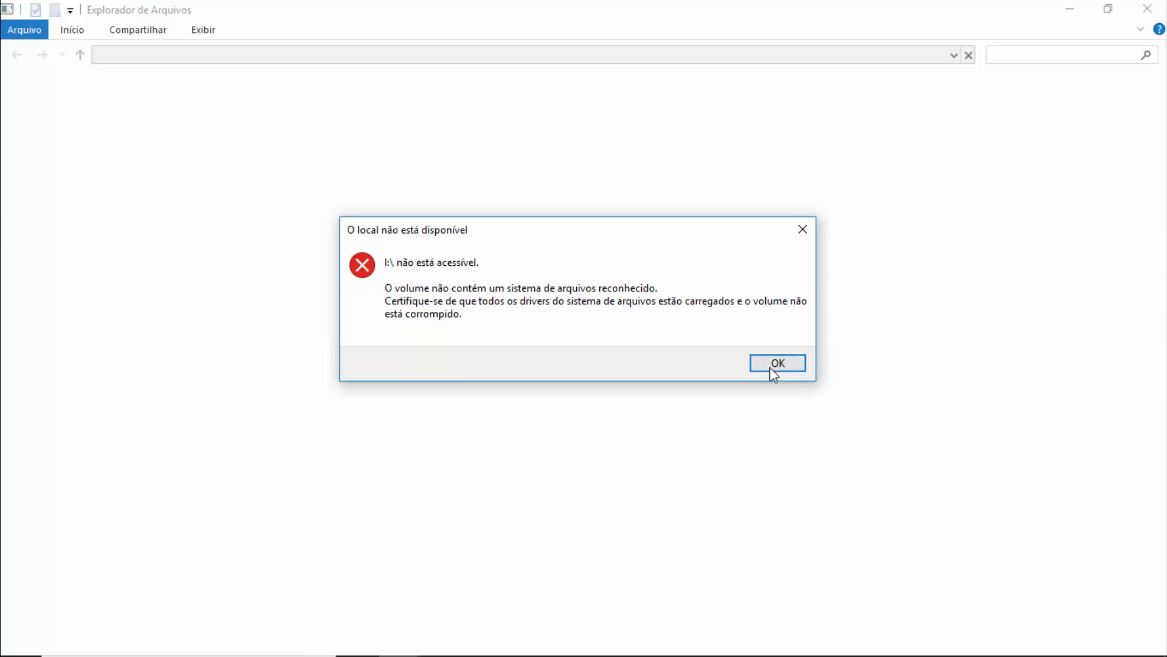
click(803, 231)
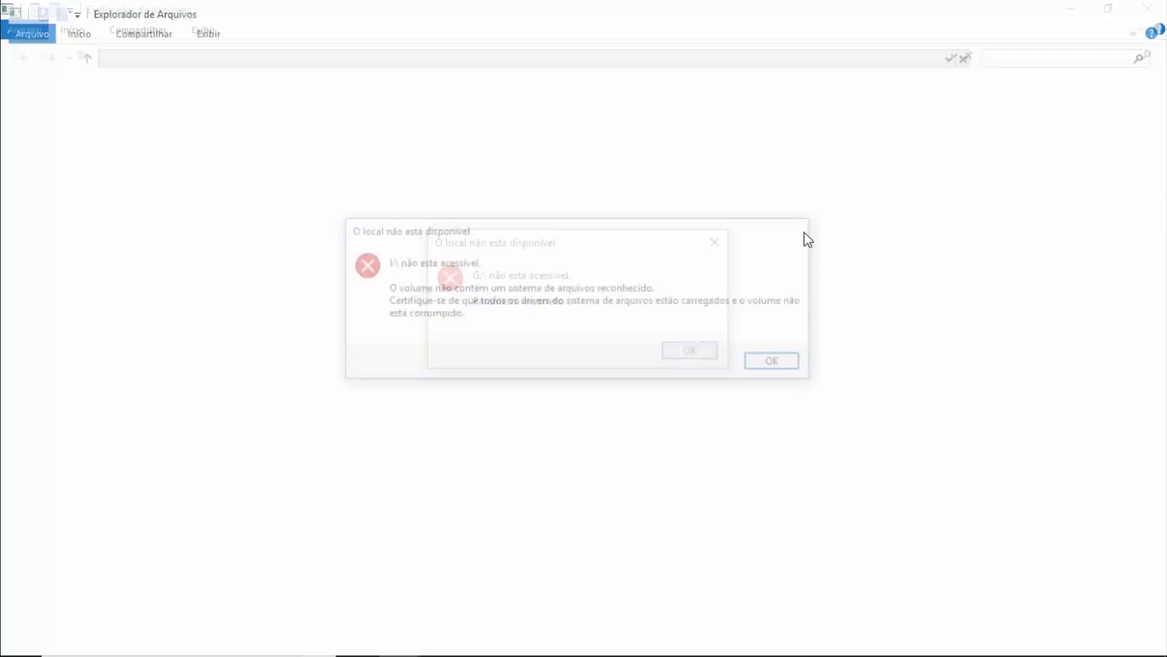
click(714, 242)
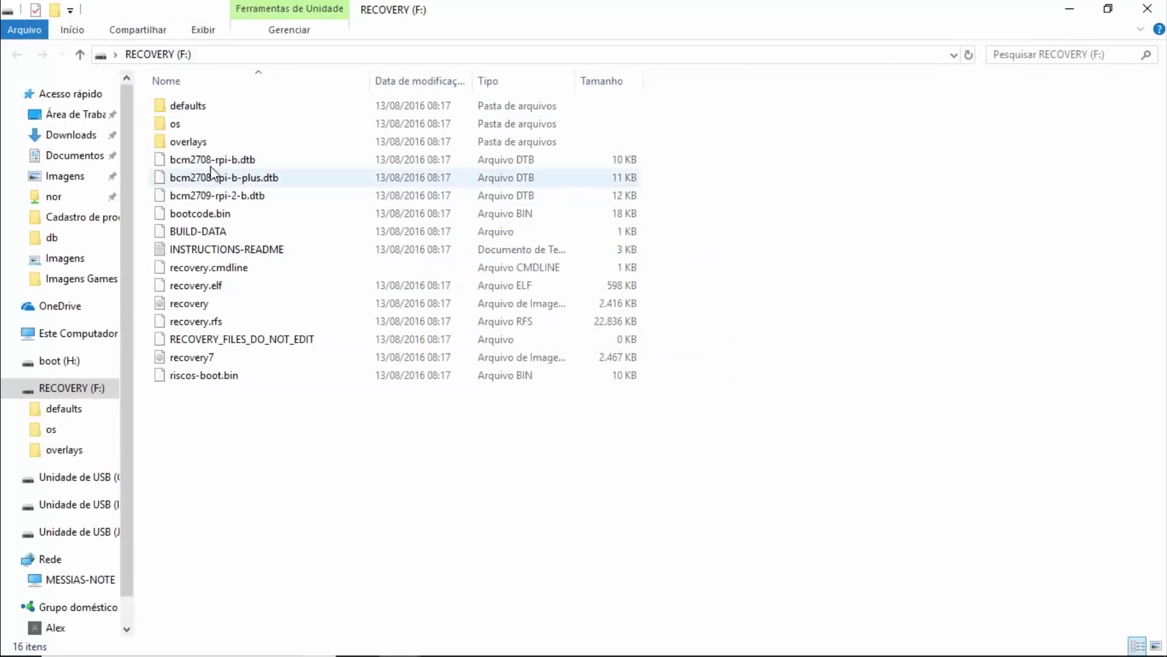
View the RECOVERY (F:) drive's properties and close them.
right_click(83, 392)
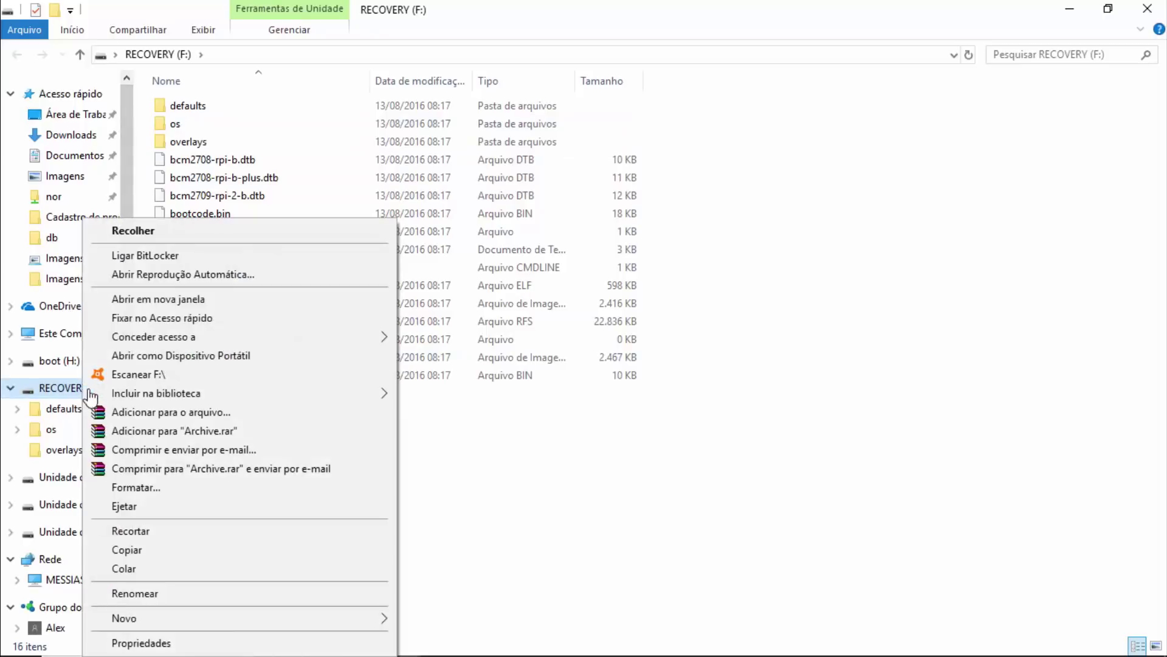
click(192, 643)
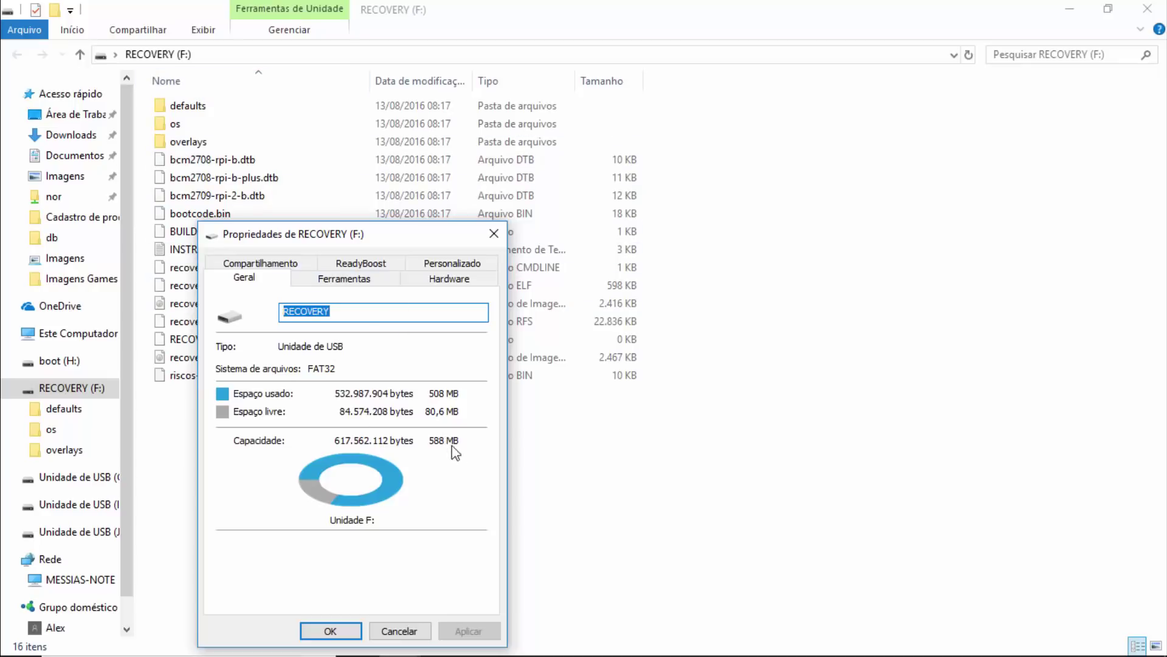
click(495, 235)
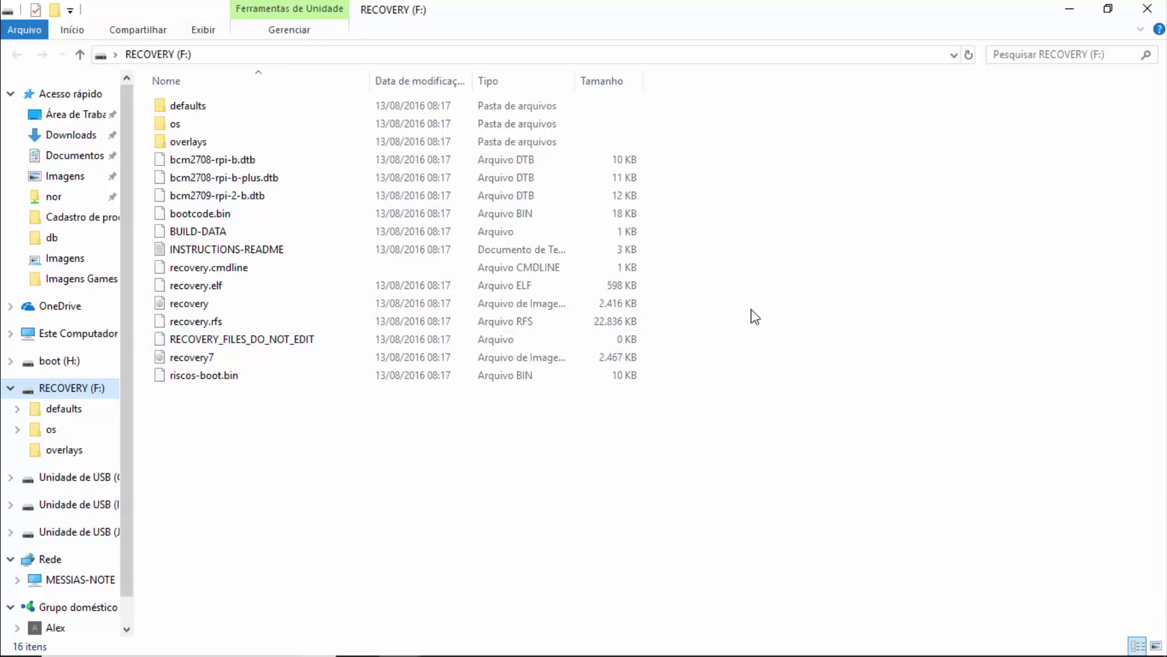
Decline the J: and I: format prompts and close the drive window.
click(862, 286)
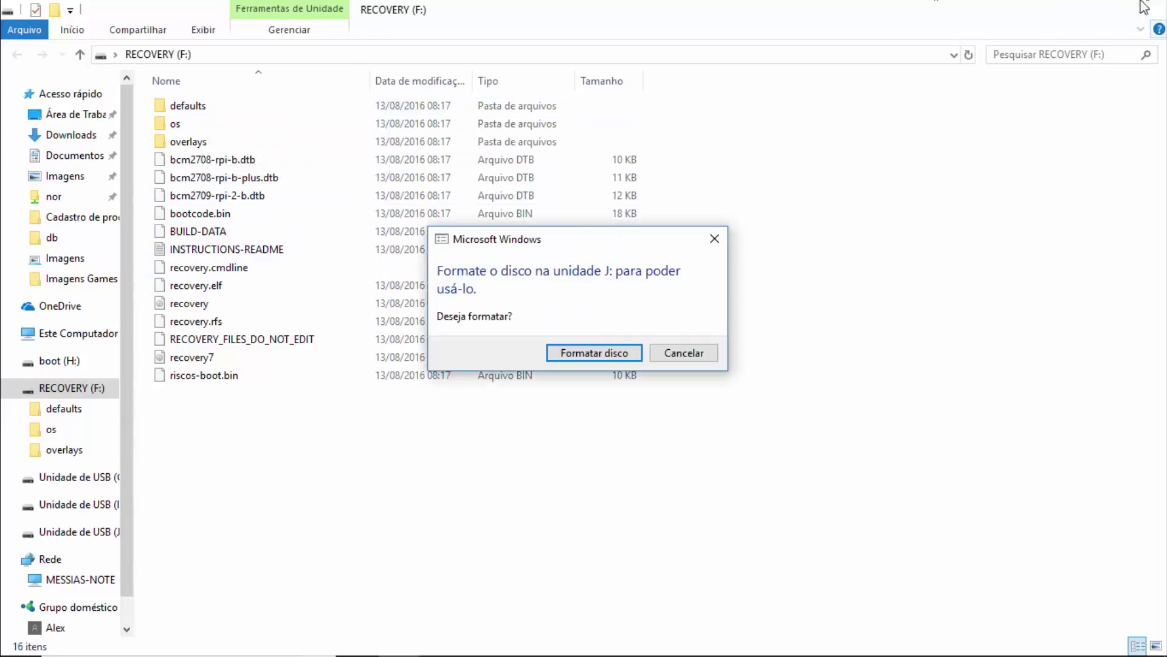
click(684, 353)
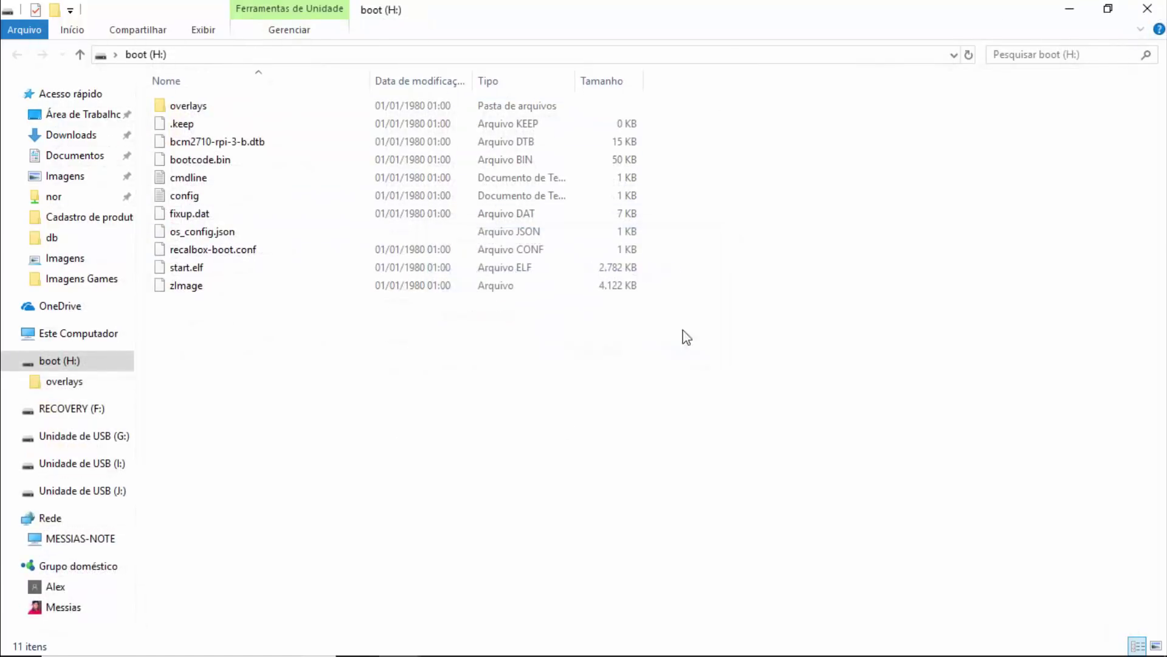
click(1160, 7)
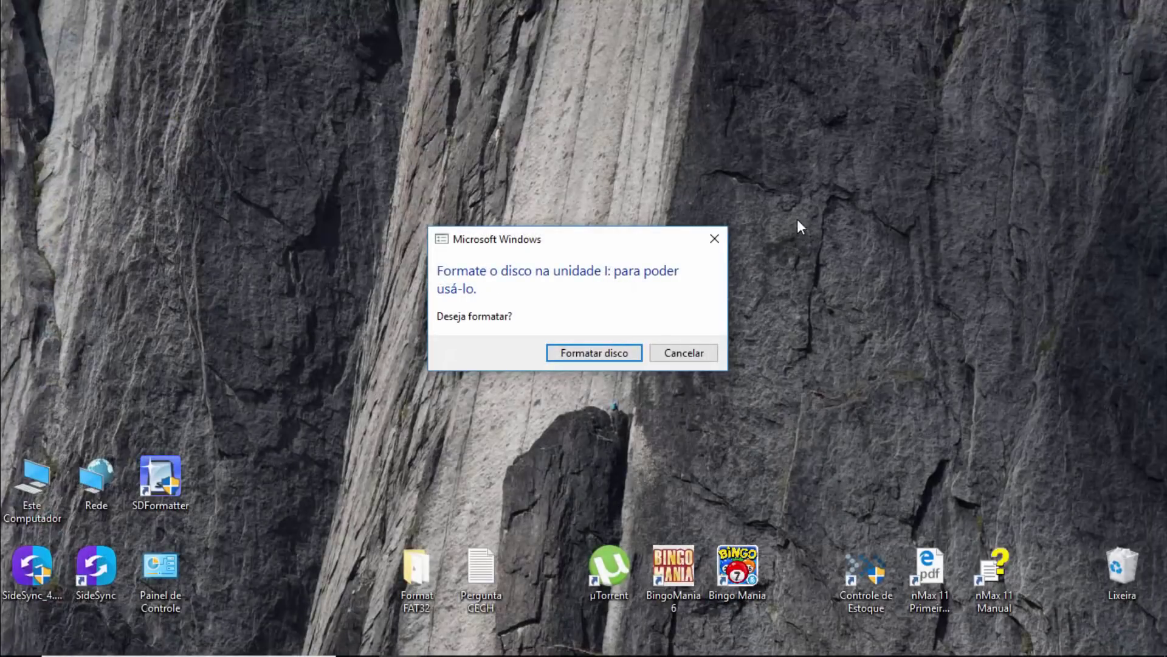
click(691, 353)
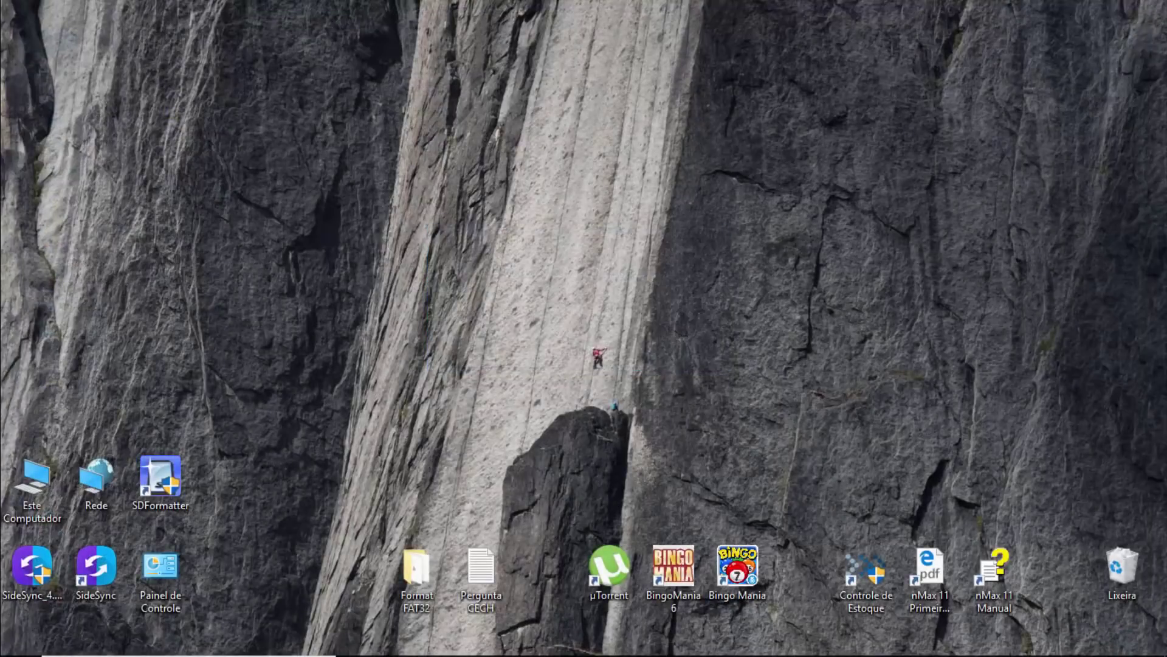
mouse_move(245, 654)
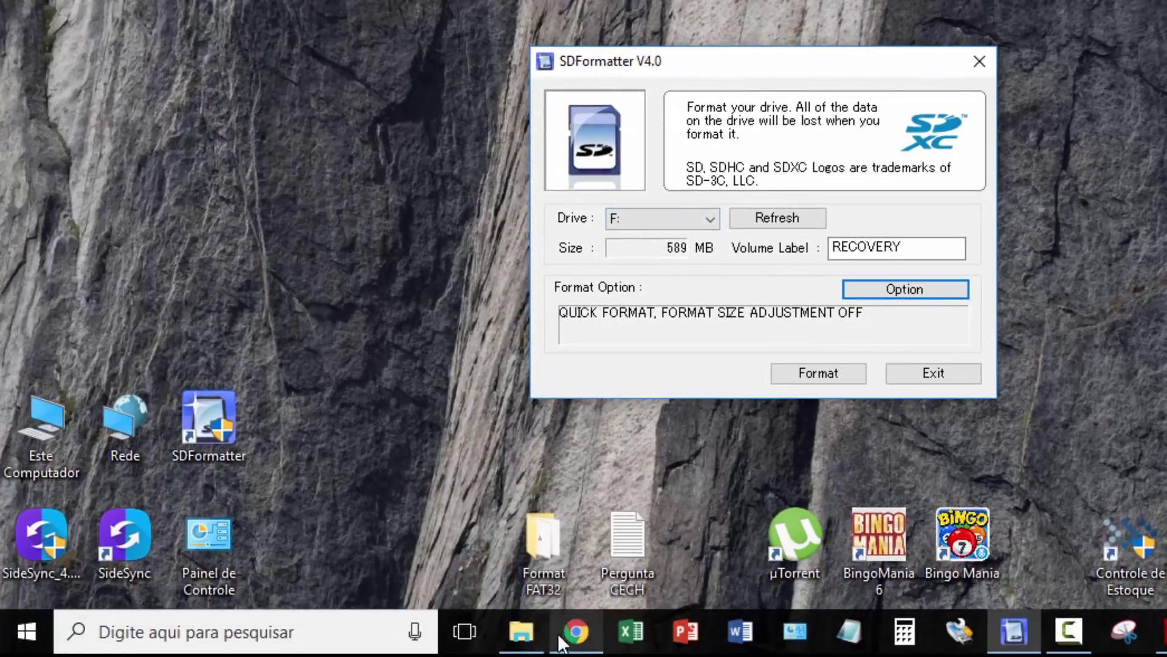
Launch SDFormatter V4.0, targeting drive F: labelled RECOVERY (589 MB).
click(521, 646)
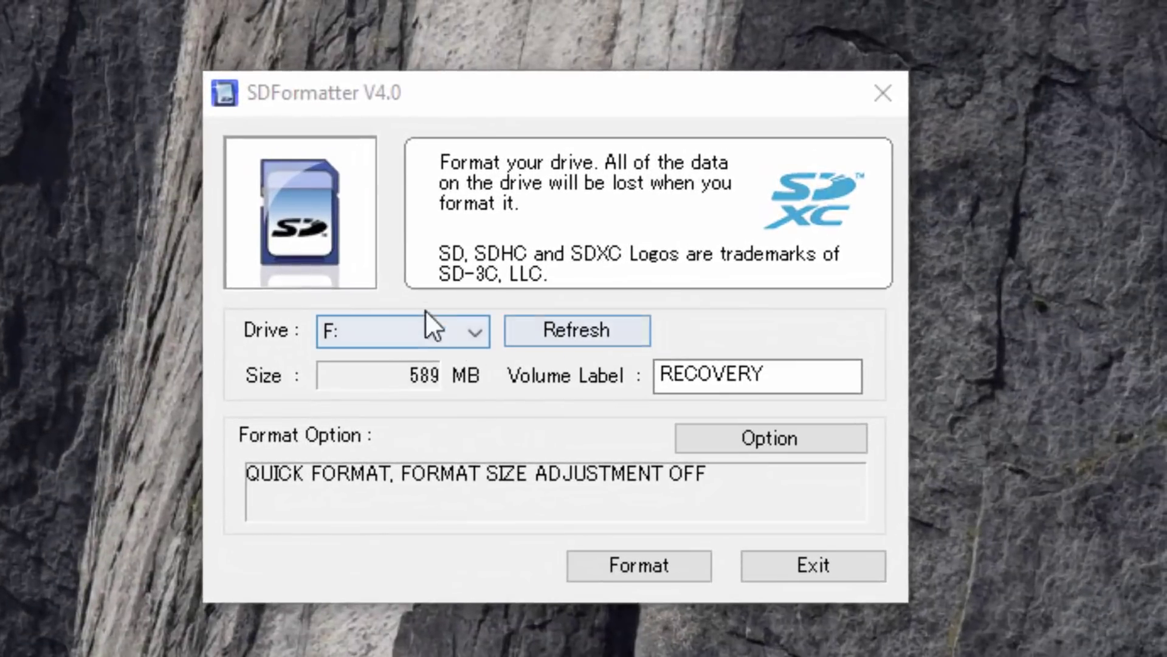
Focus SDFormatter and open Option Setting, showing QUICK format and size adjustment OFF.
click(769, 438)
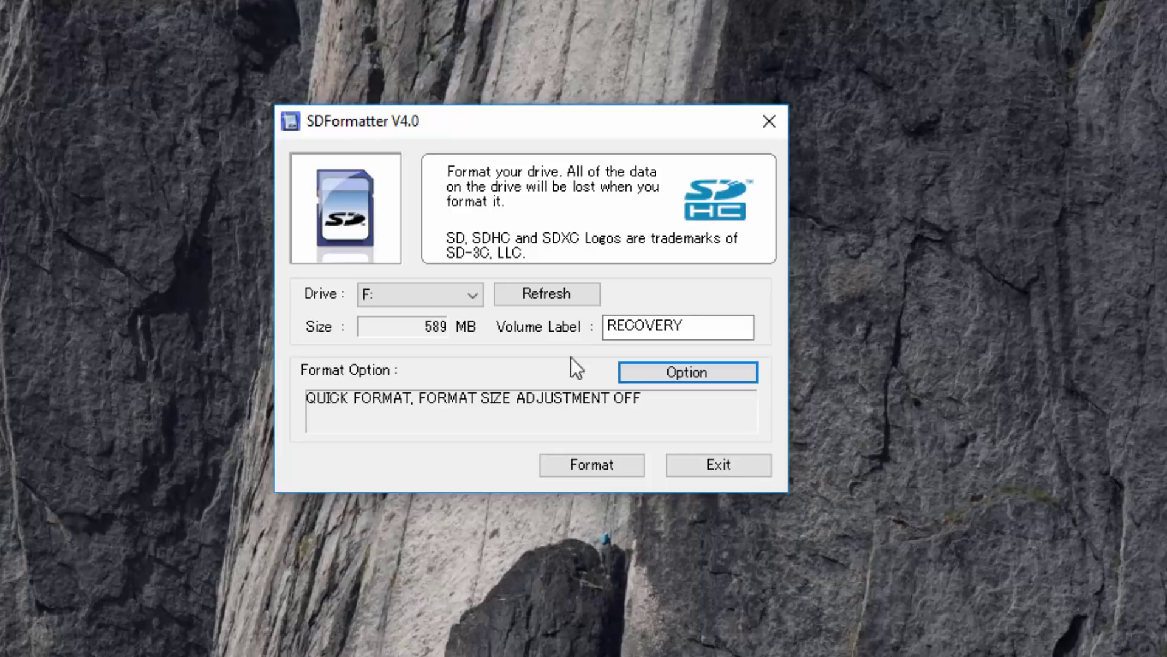
click(687, 374)
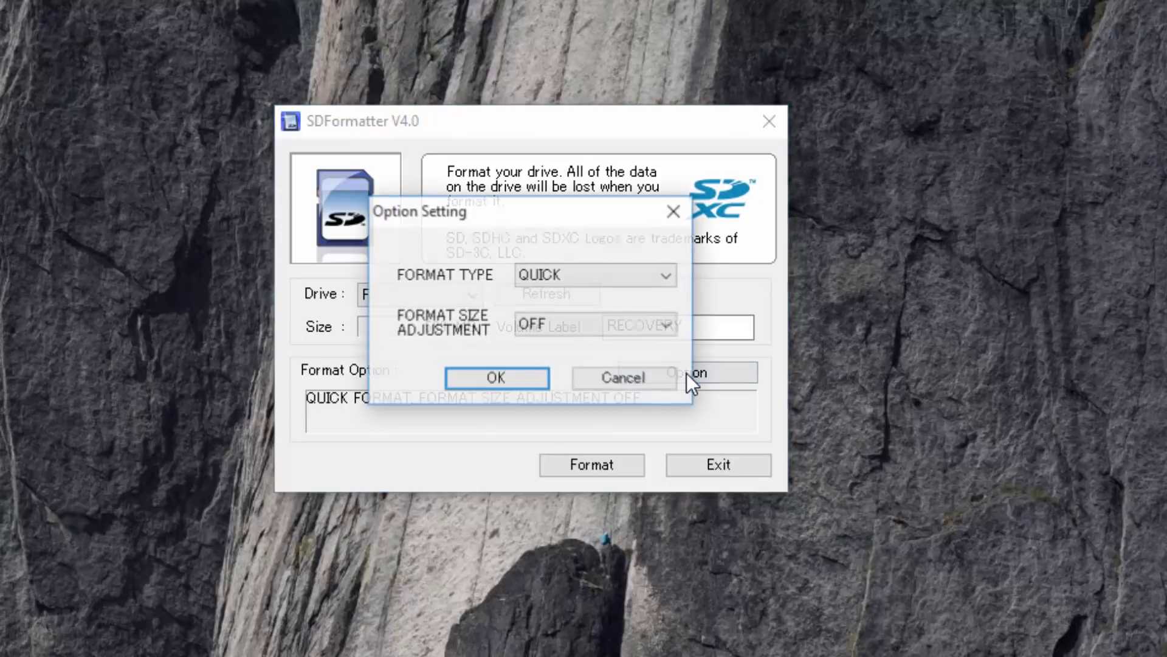
Keep QUICK format, turn format size adjustment ON, confirm with OK, and exit SDFormatter.
click(570, 277)
click(572, 294)
click(571, 320)
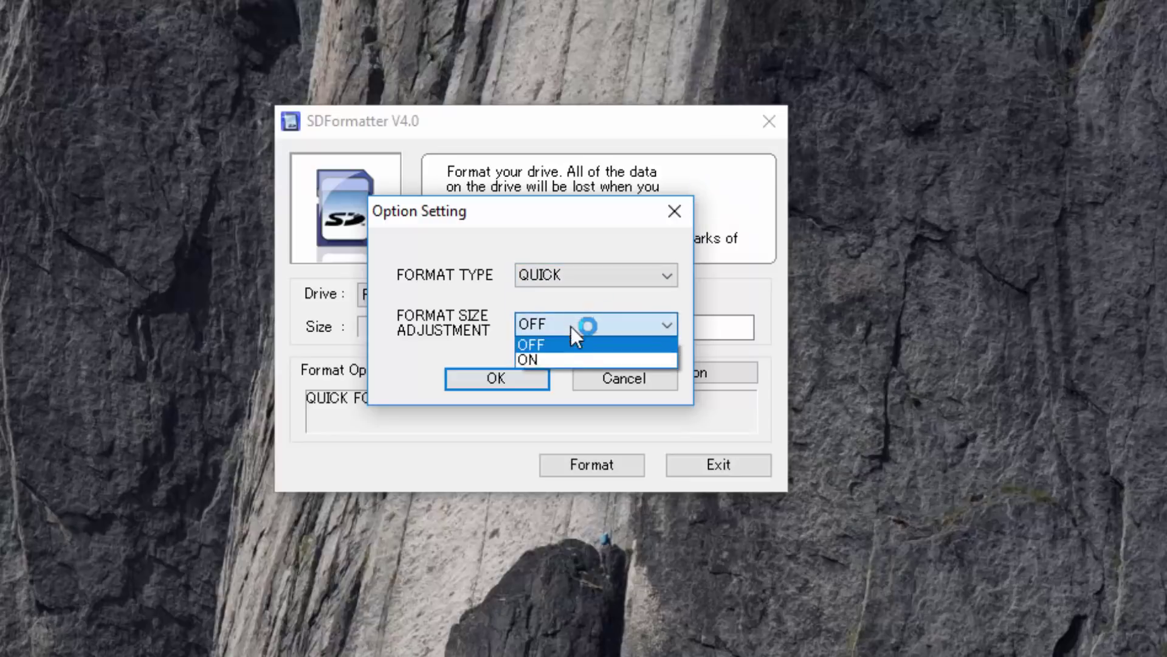
click(568, 360)
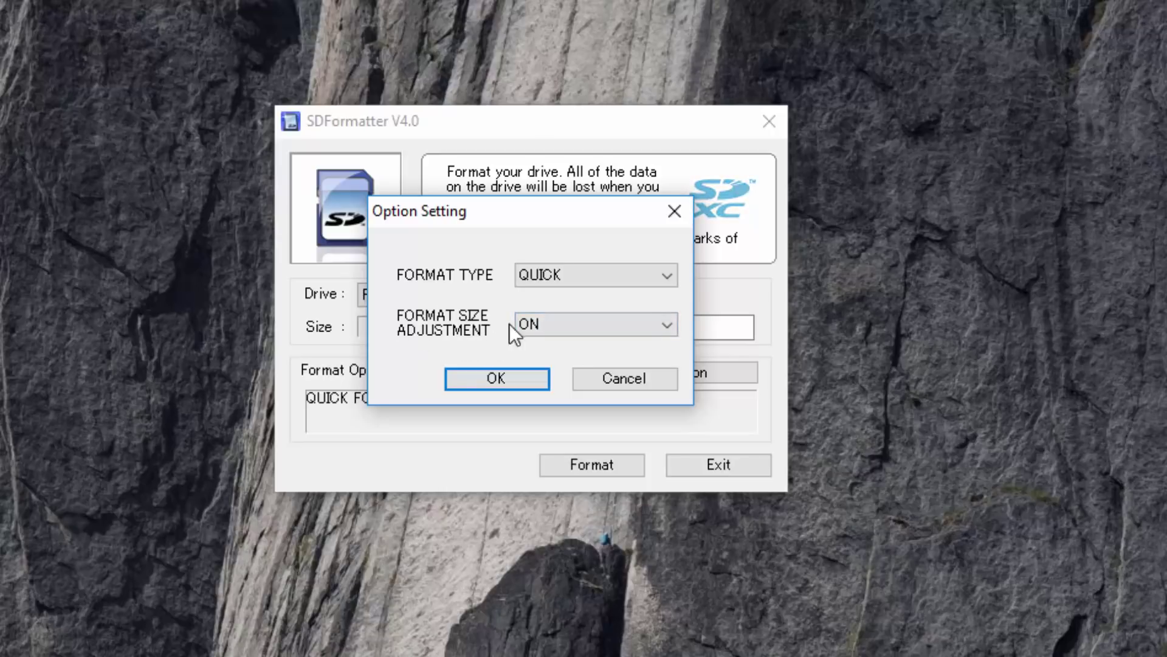
drag(519, 210, 1005, 78)
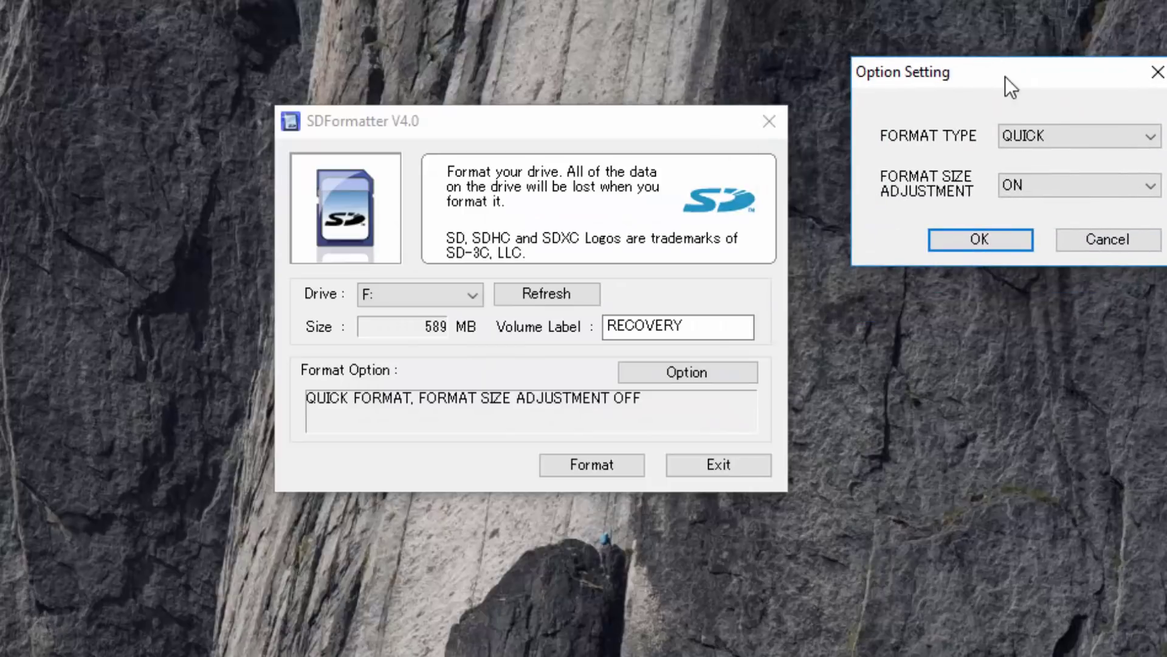
click(979, 242)
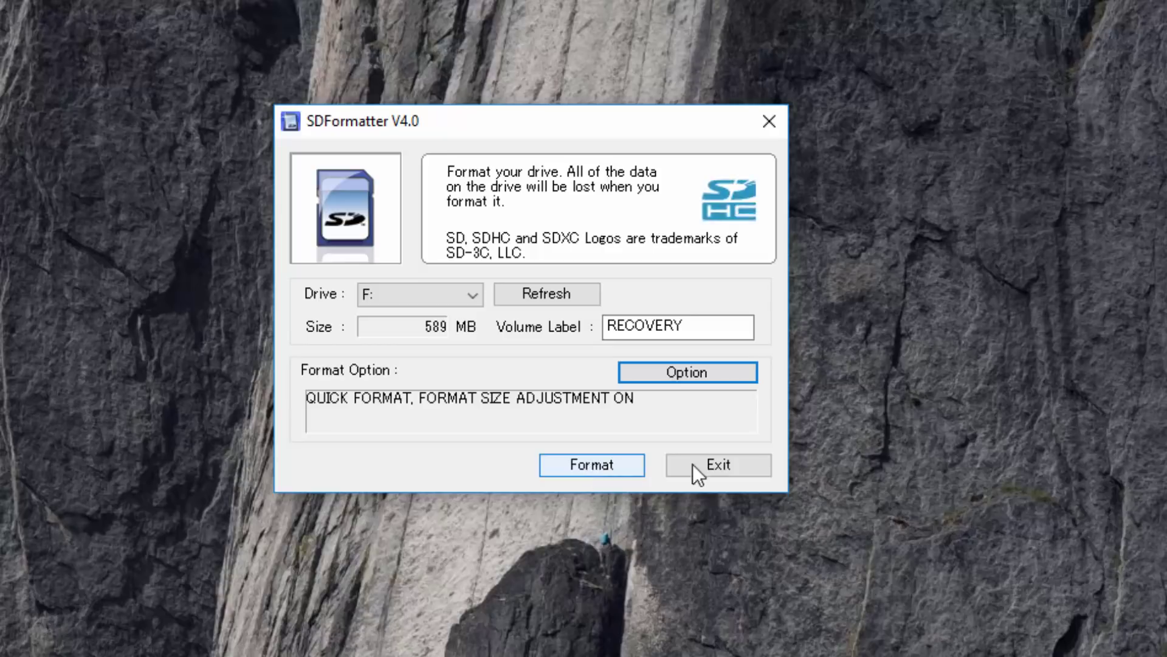
click(723, 466)
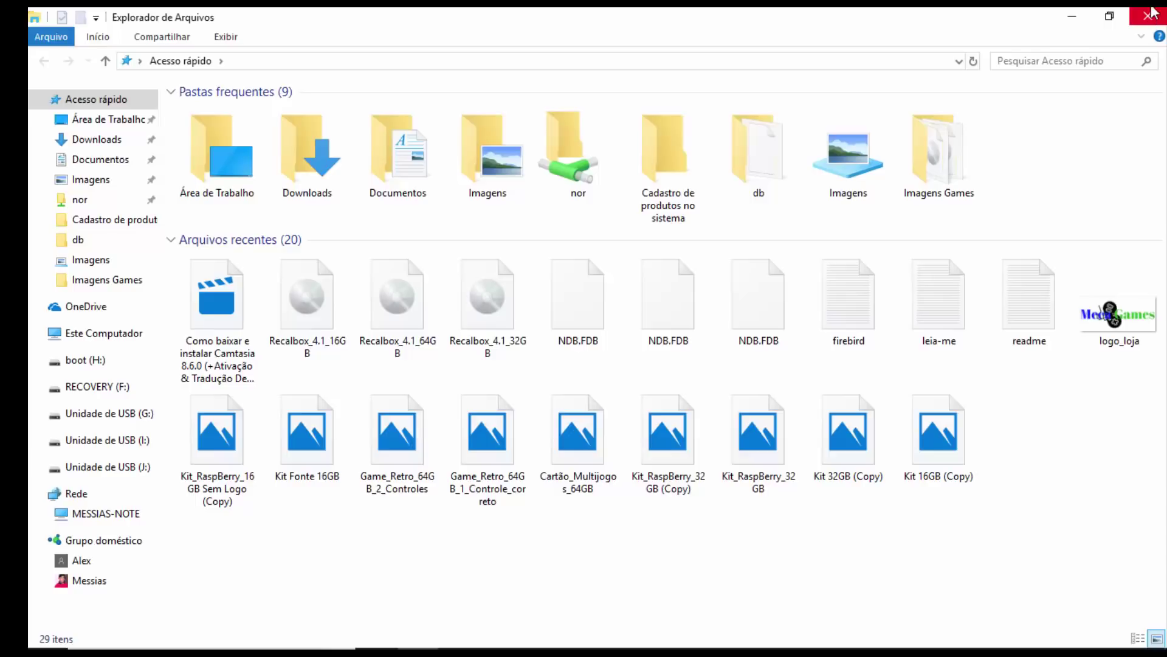
Close File Explorer and restore Recalbox Manager's ROM page in Chrome, choosing Monitorando.
click(1155, 22)
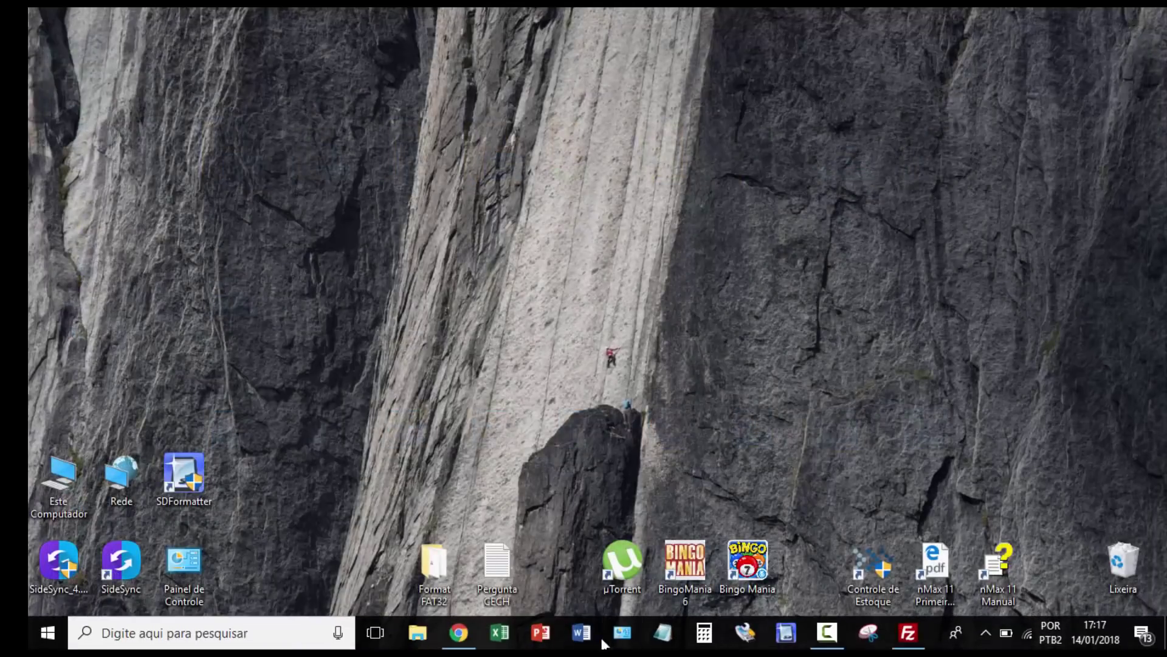
click(458, 632)
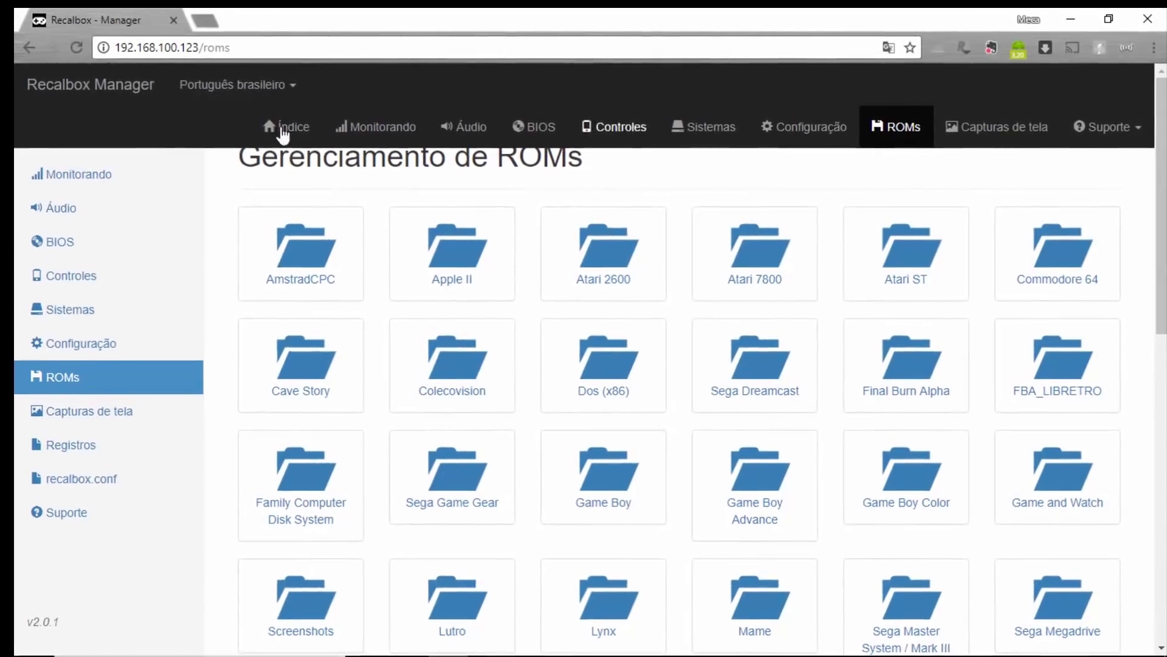
click(108, 177)
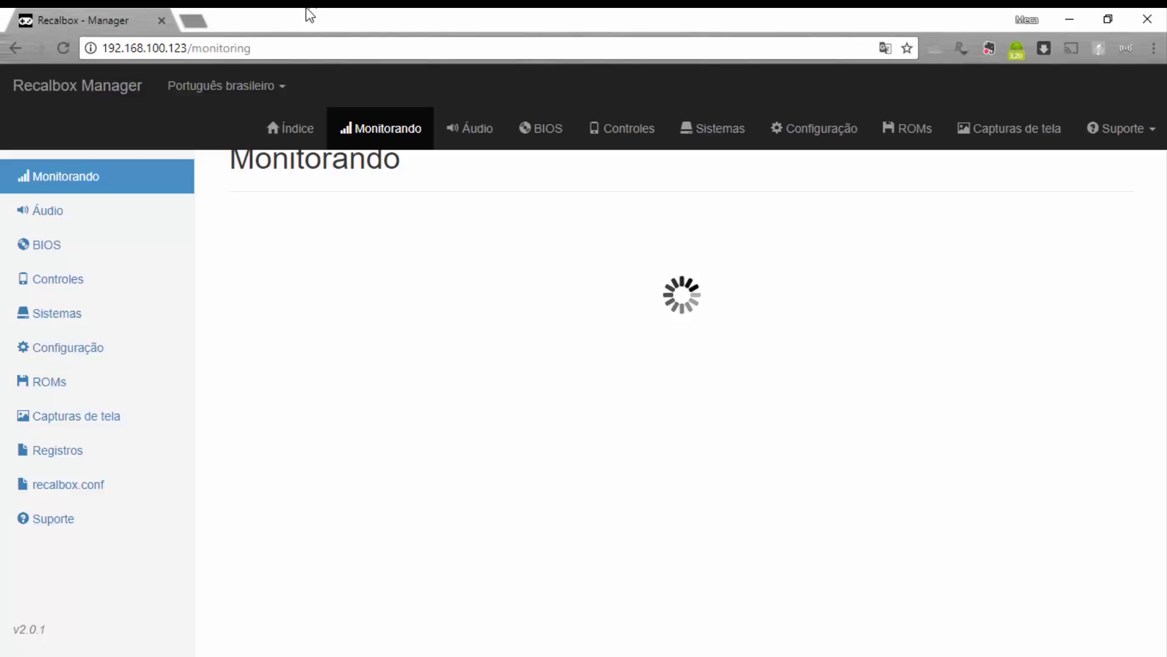
Minimize the Recalbox Manager browser window to reveal the desktop.
click(1068, 22)
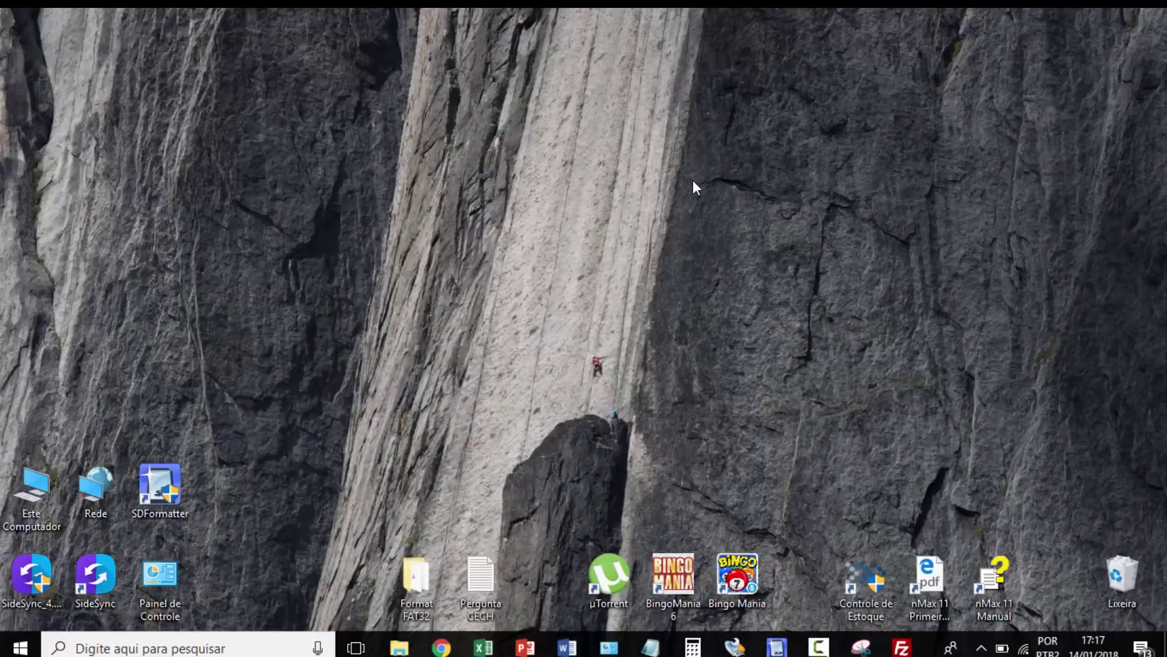
click(902, 647)
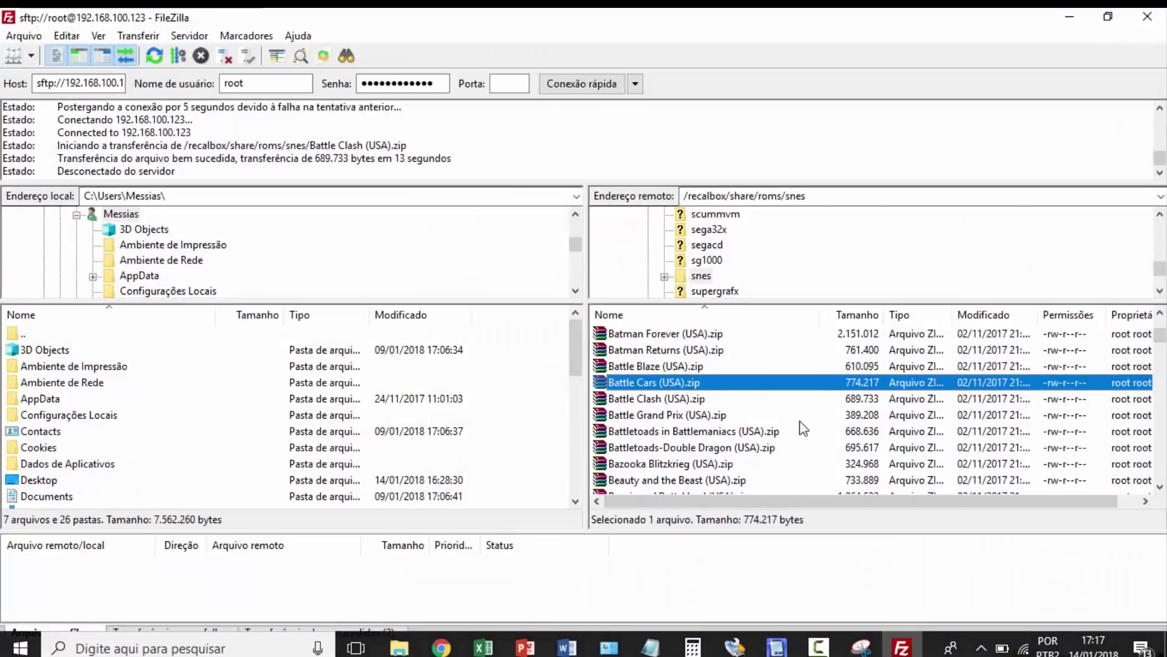
click(384, 398)
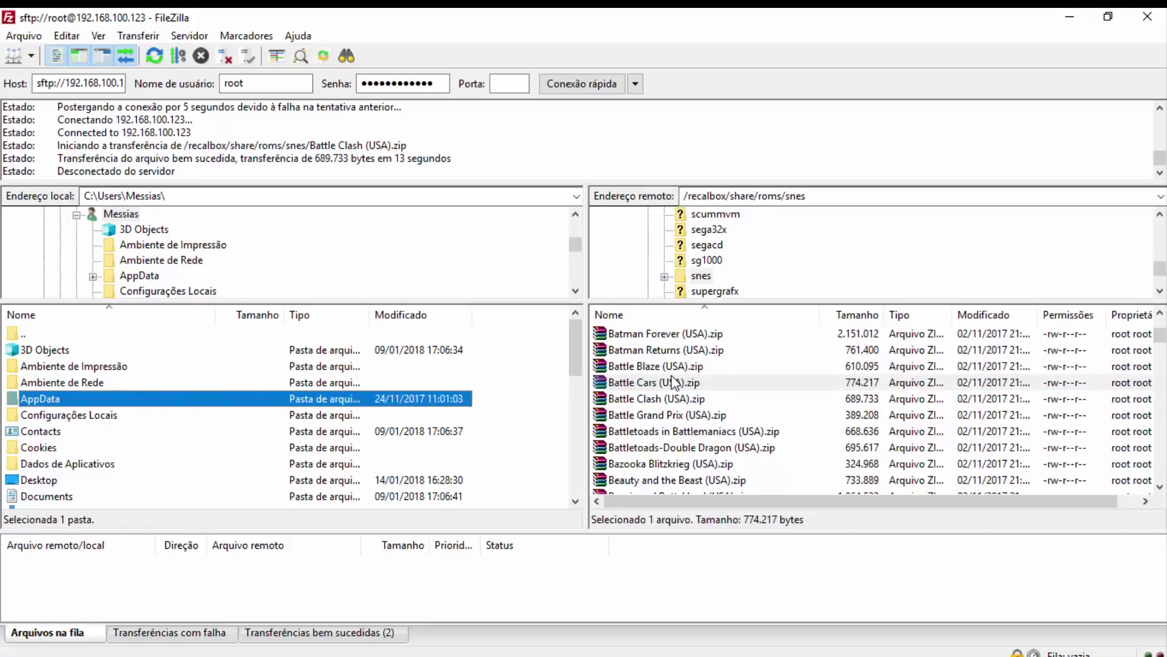
click(696, 383)
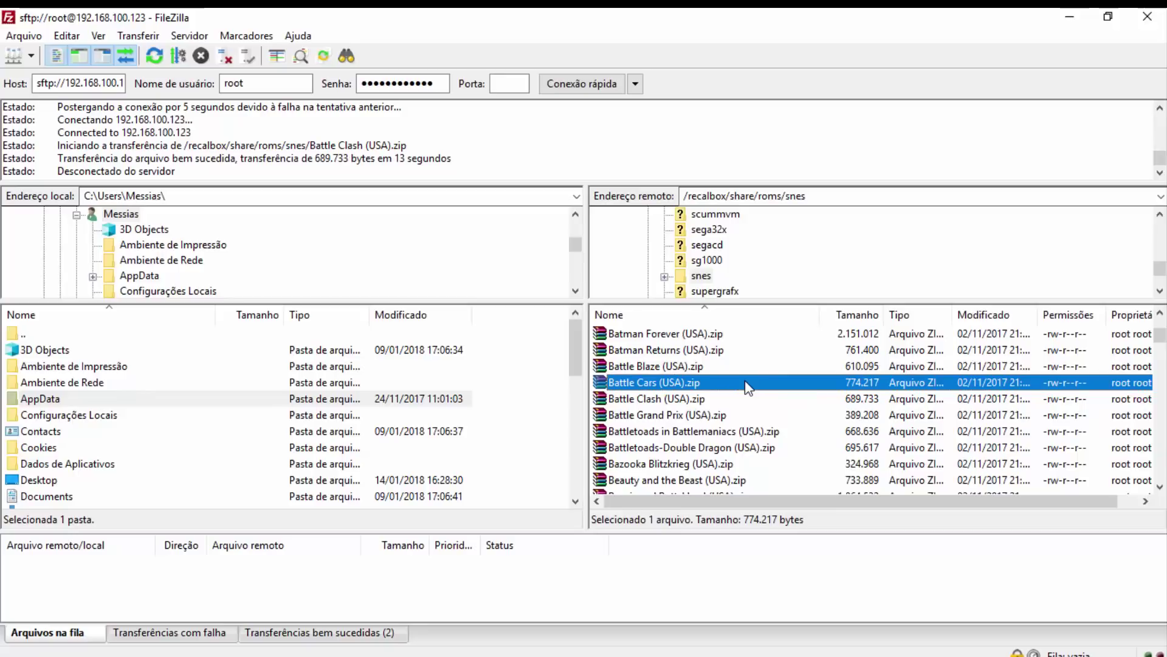
click(1071, 17)
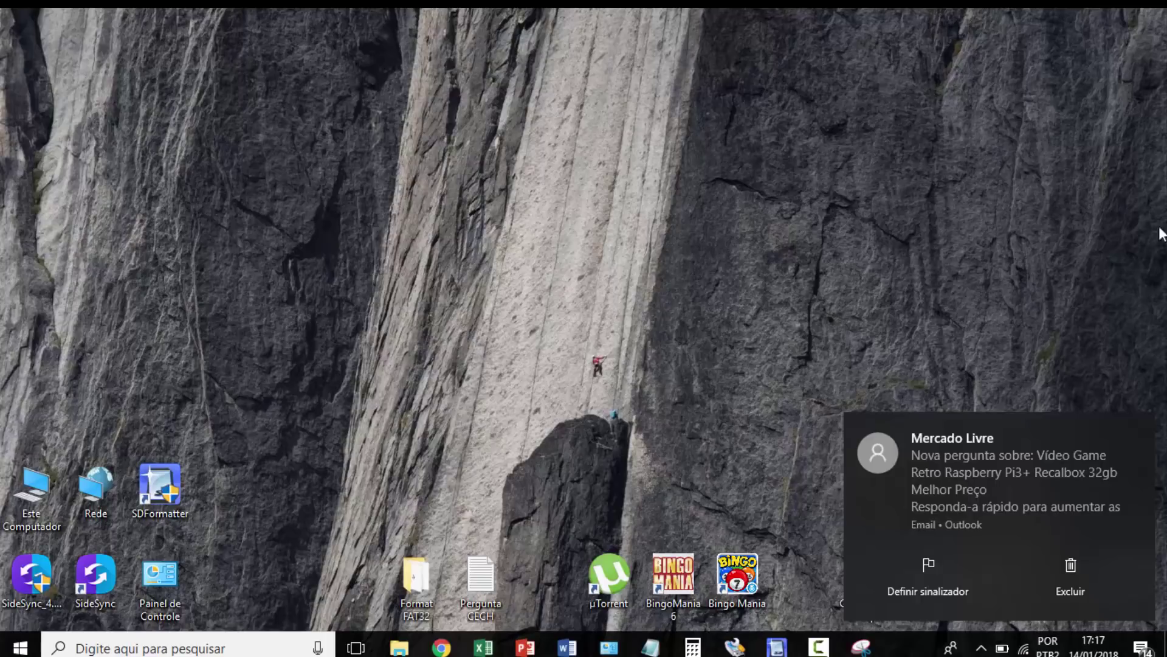
click(1141, 425)
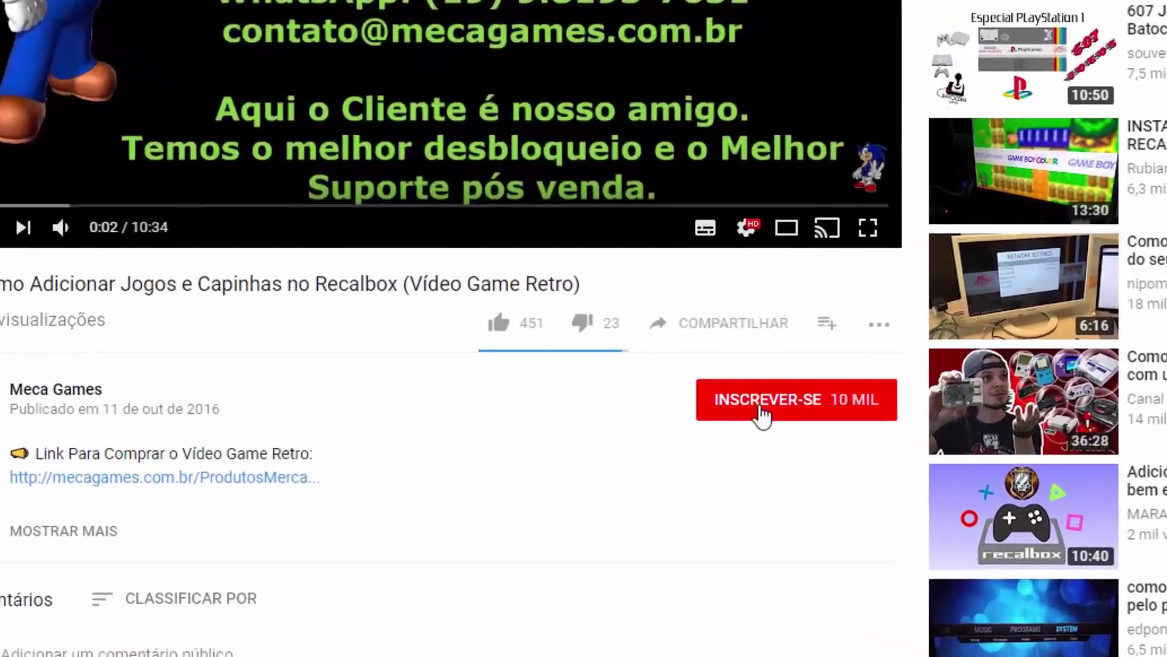
click(648, 339)
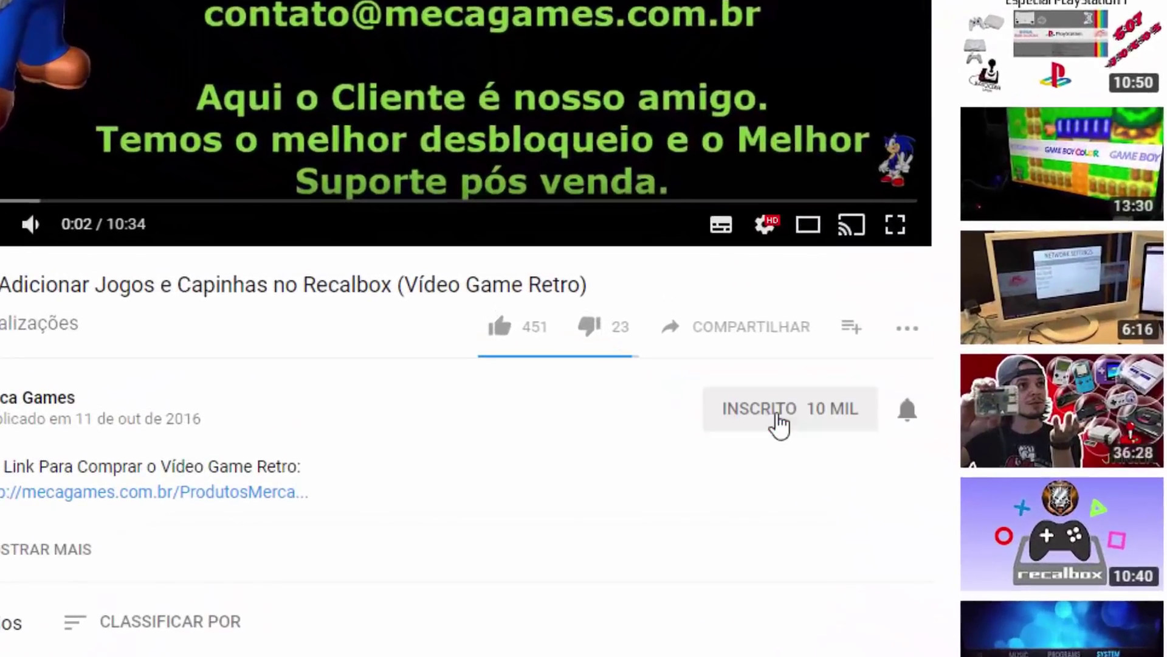
click(906, 410)
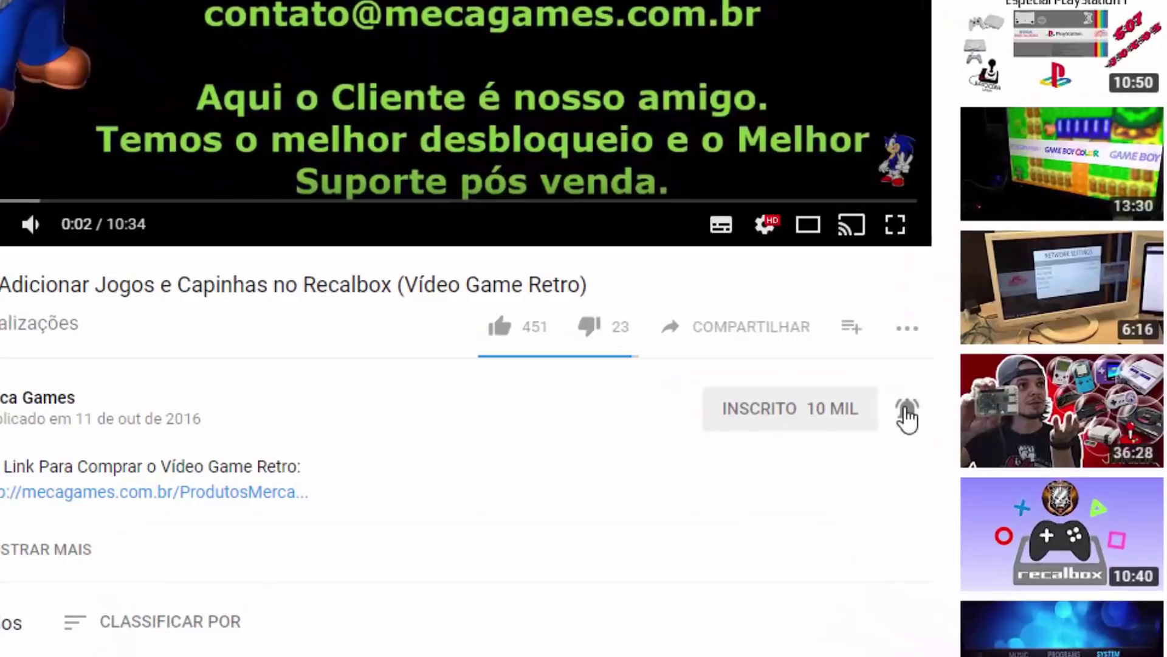